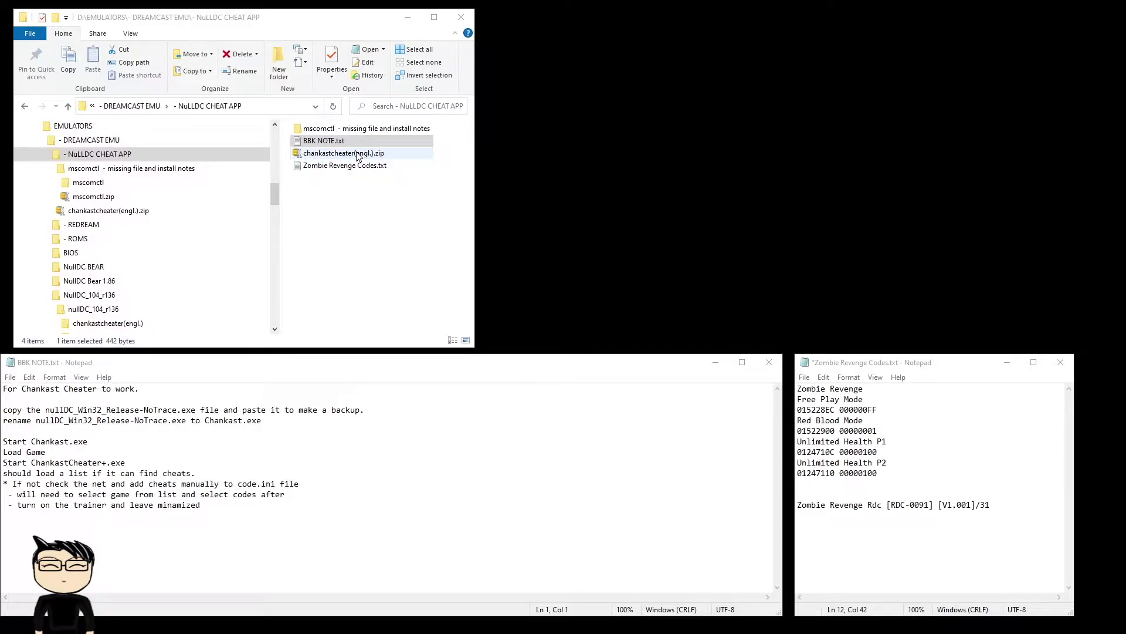
- Open the chankastcheater(engl.) folder in the tree and select ChankastCheater+.exe to run it
left_click(276, 194)
scroll(276, 193, "down", 1)
left_click(115, 282)
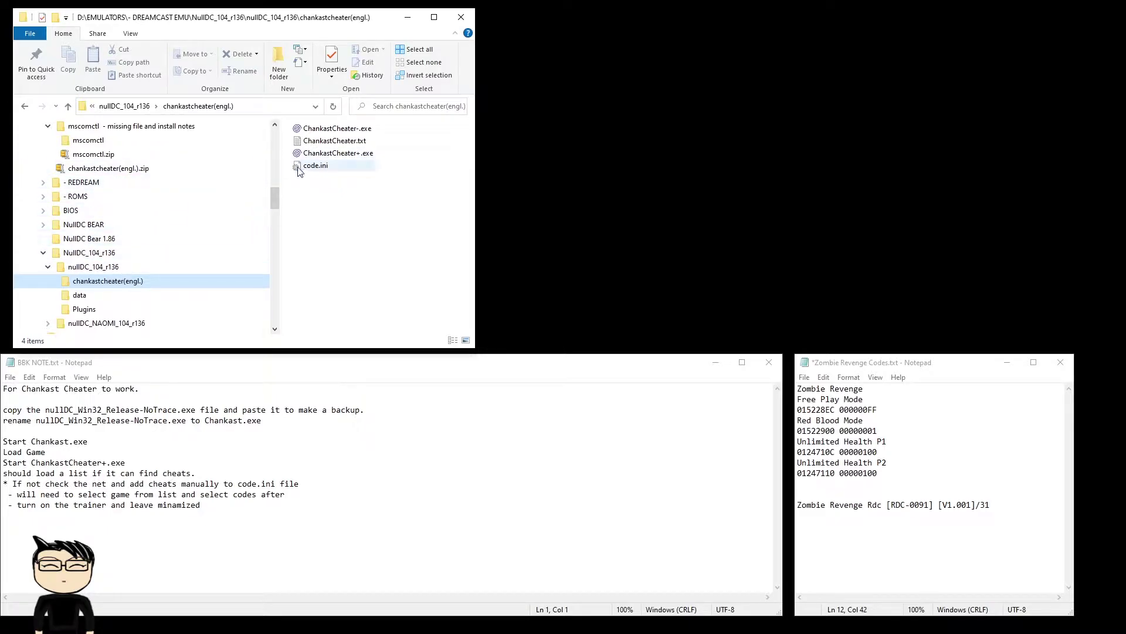
left_click(326, 155)
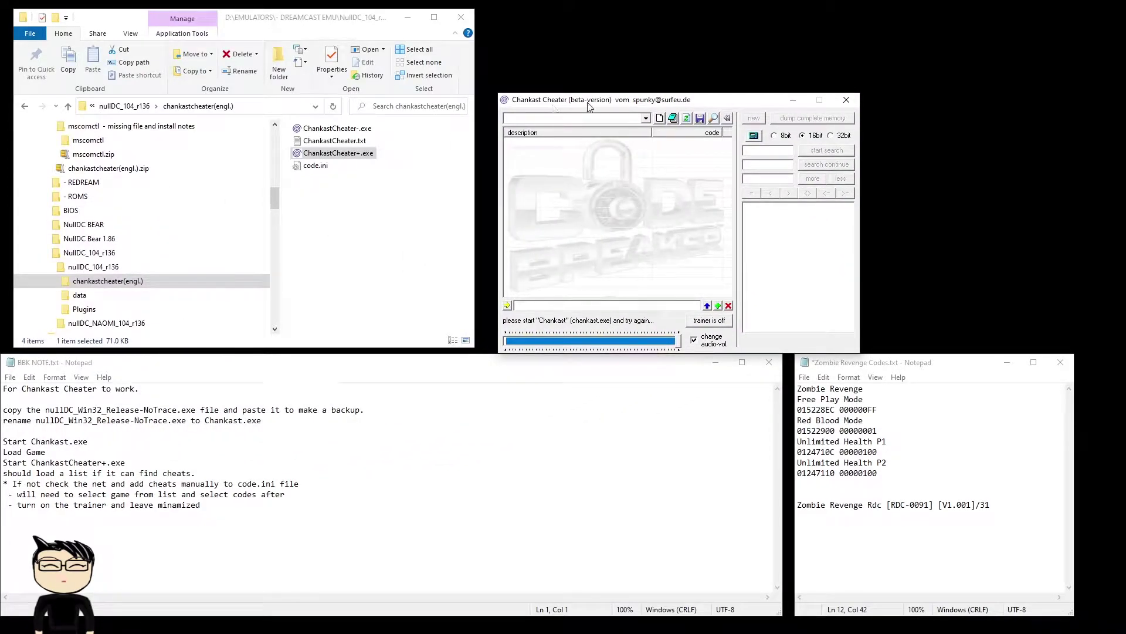
- Close the Chankast Cheater window
left_click(848, 101)
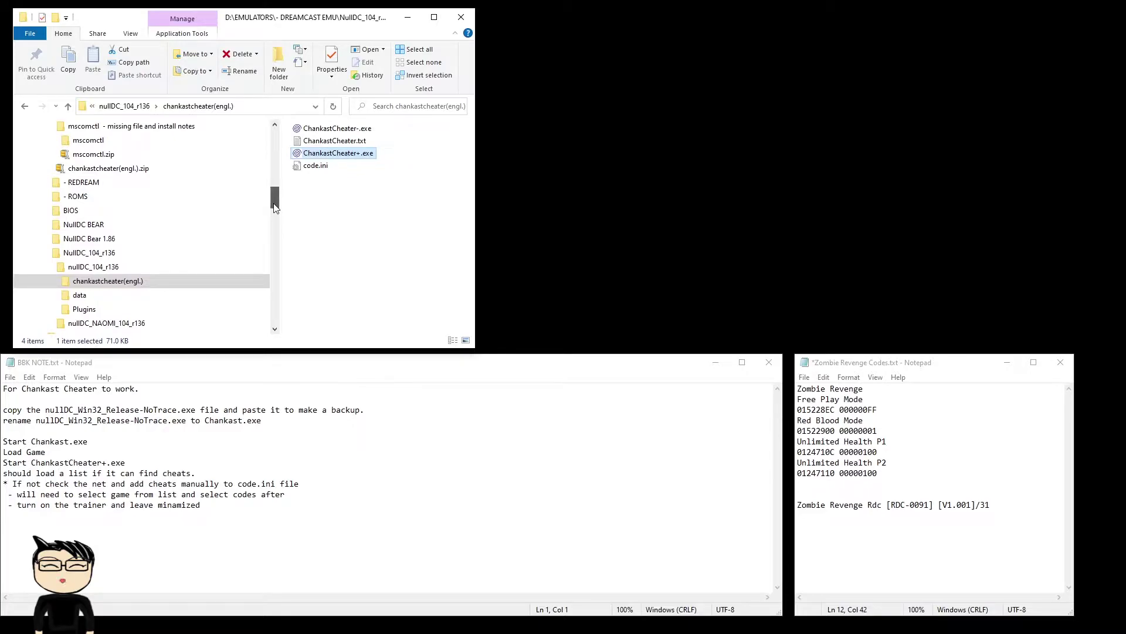
- Browse to the 'mscomctl - missing file and install notes' folder and select BBK NOTE.txt
scroll(275, 207, "up", 1)
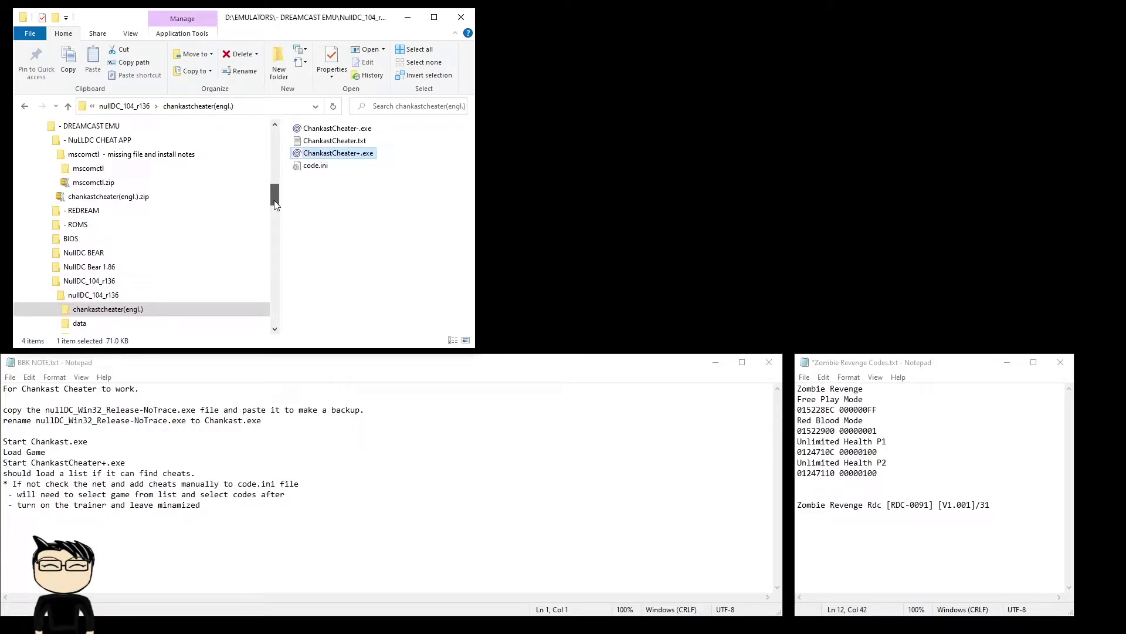
left_click(202, 170)
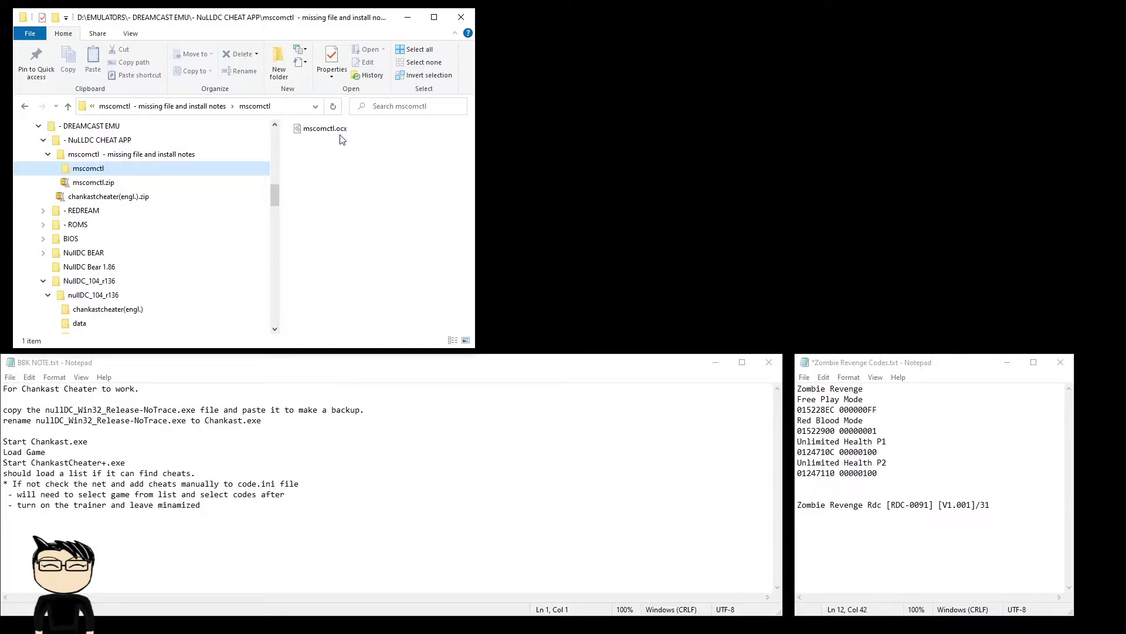
left_click(184, 155)
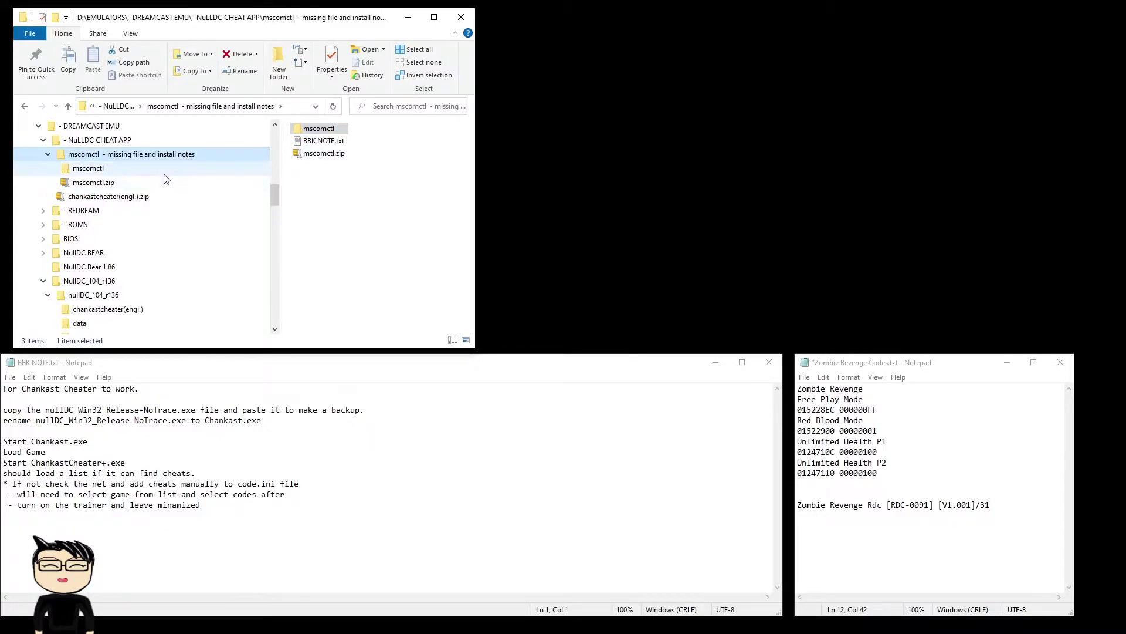
left_click(325, 145)
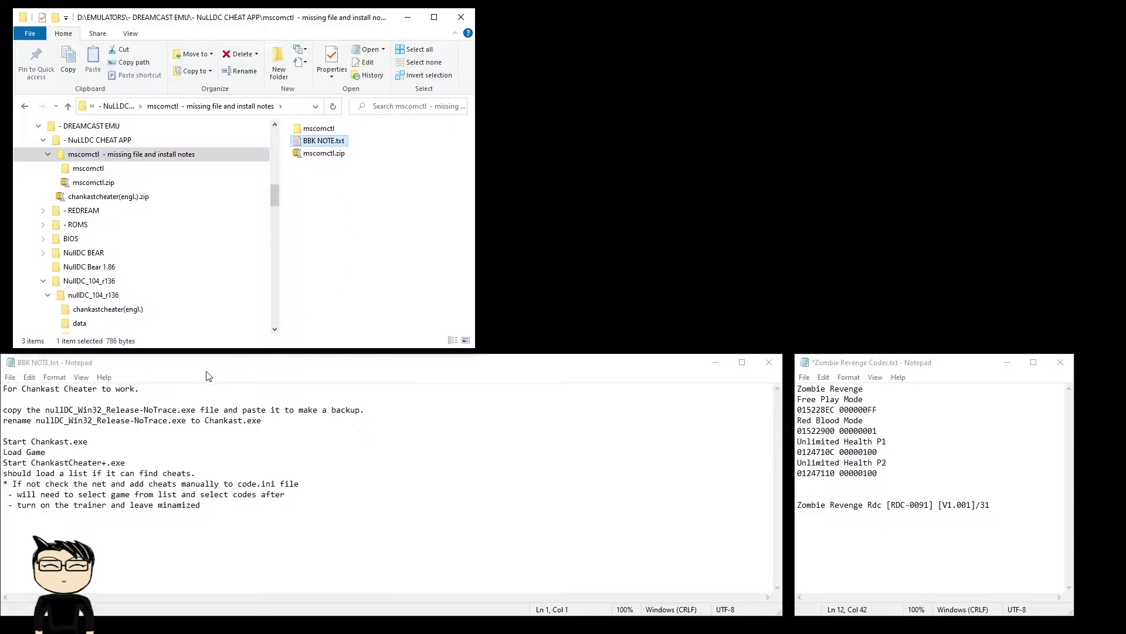
left_click(213, 441)
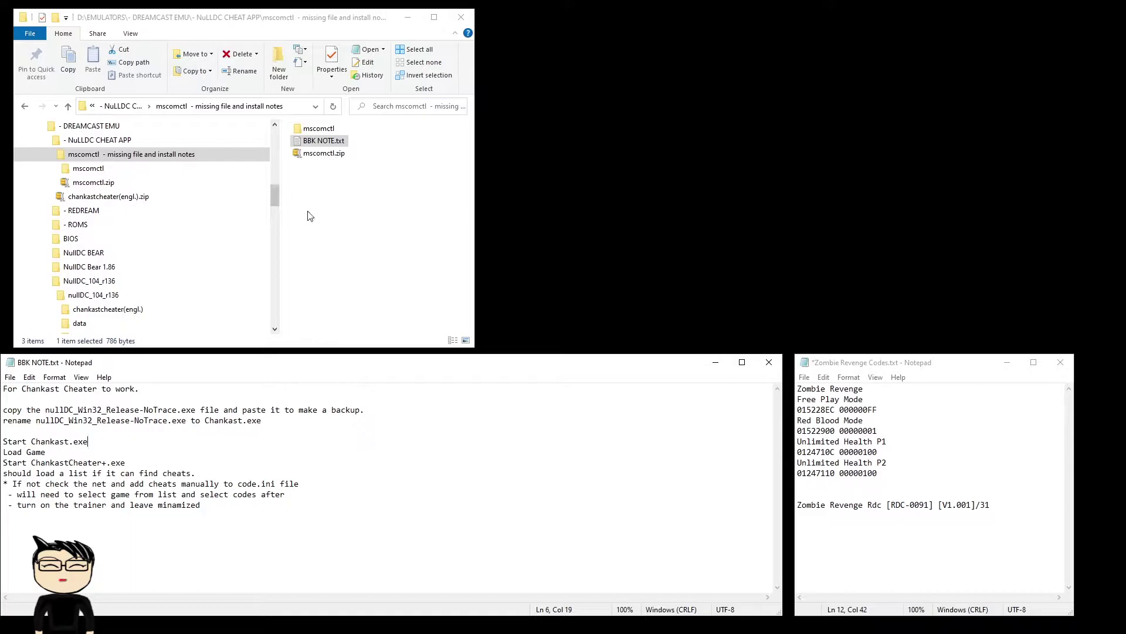
left_click(335, 144)
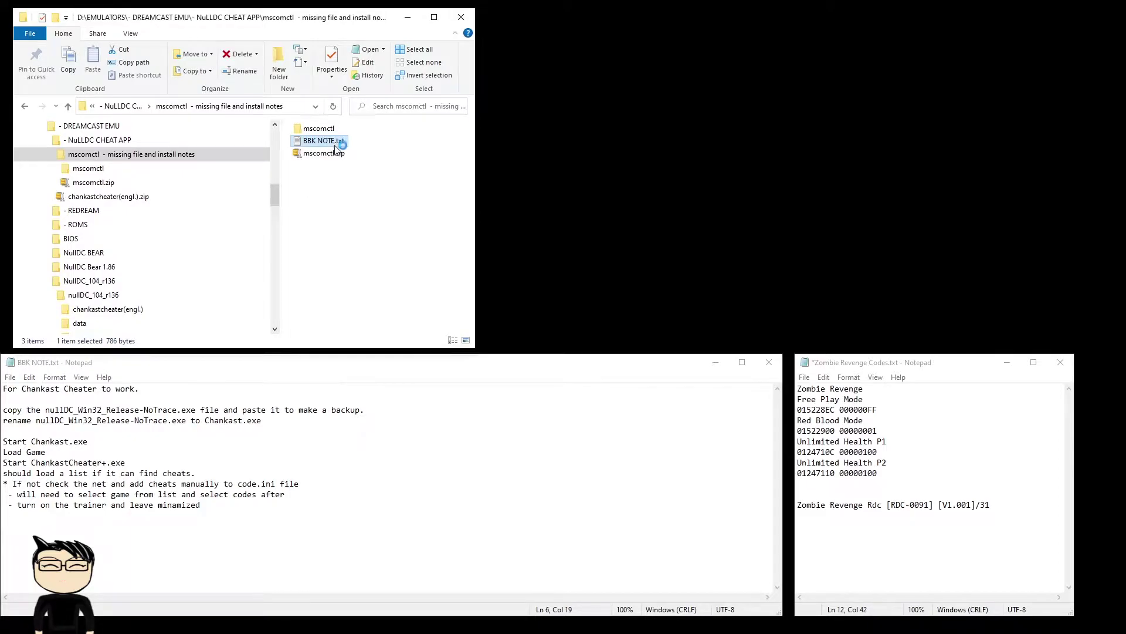
- Open BBK NOTE.txt, copy the C:\WINDOWS\SYSWOW64 path from it, and enter the mscomctl folder
double_click(336, 145)
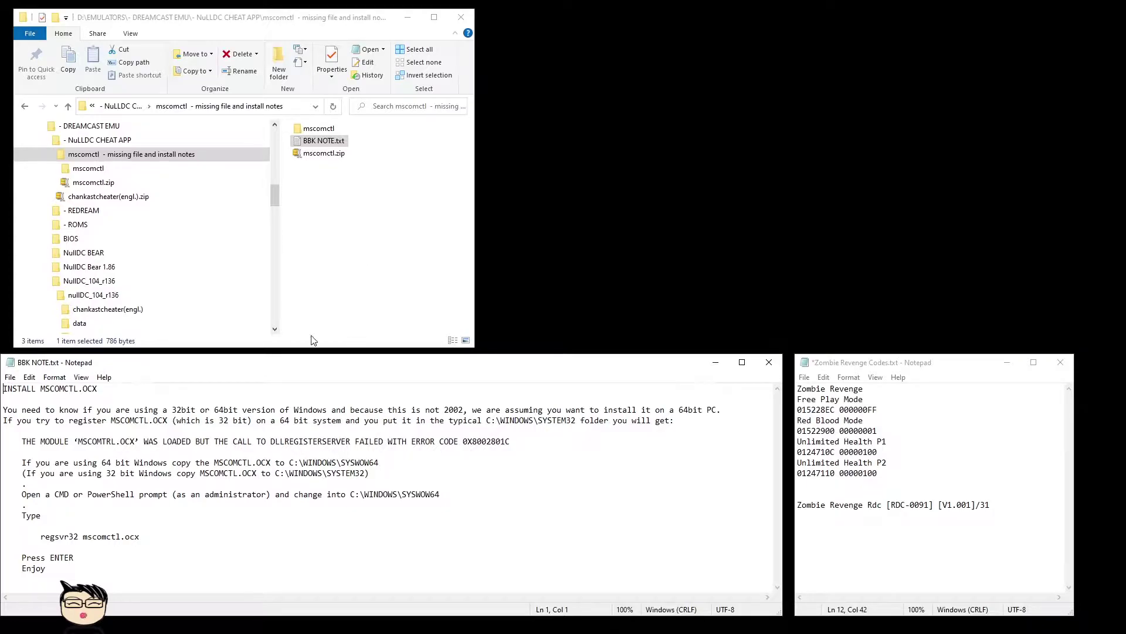
left_click(318, 128)
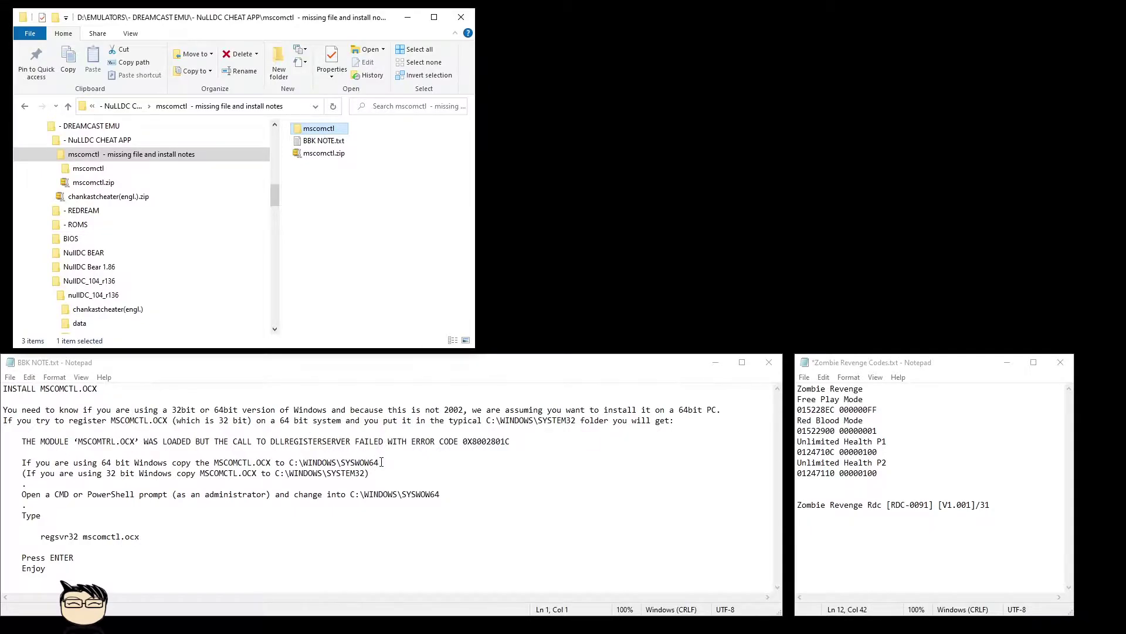
left_click_drag(378, 462, 290, 463)
right_click(292, 461)
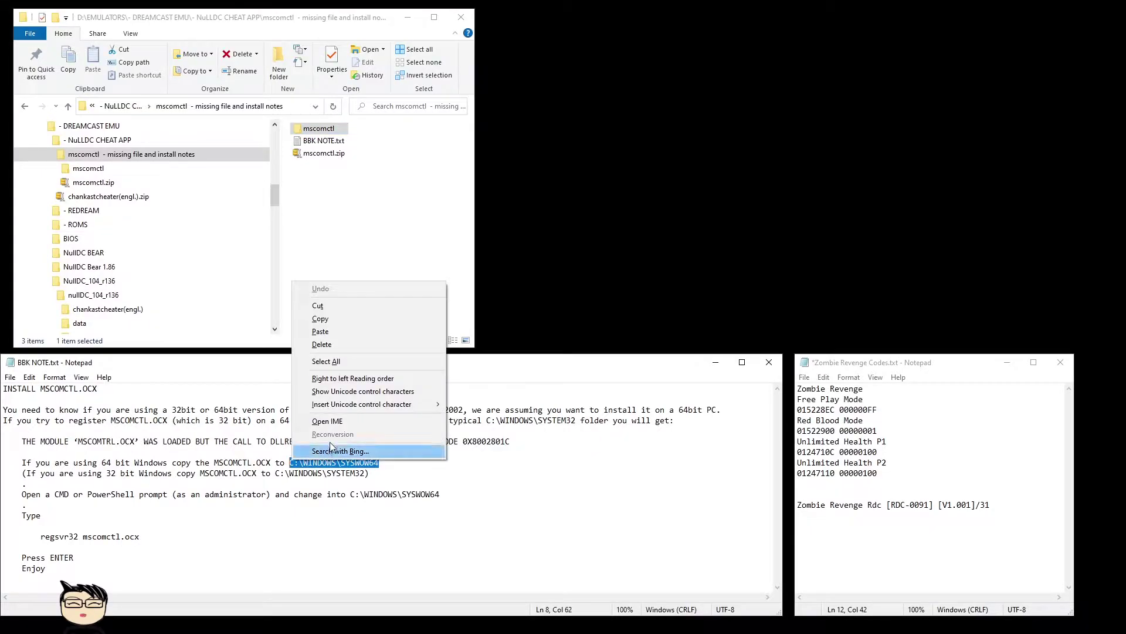
left_click(335, 319)
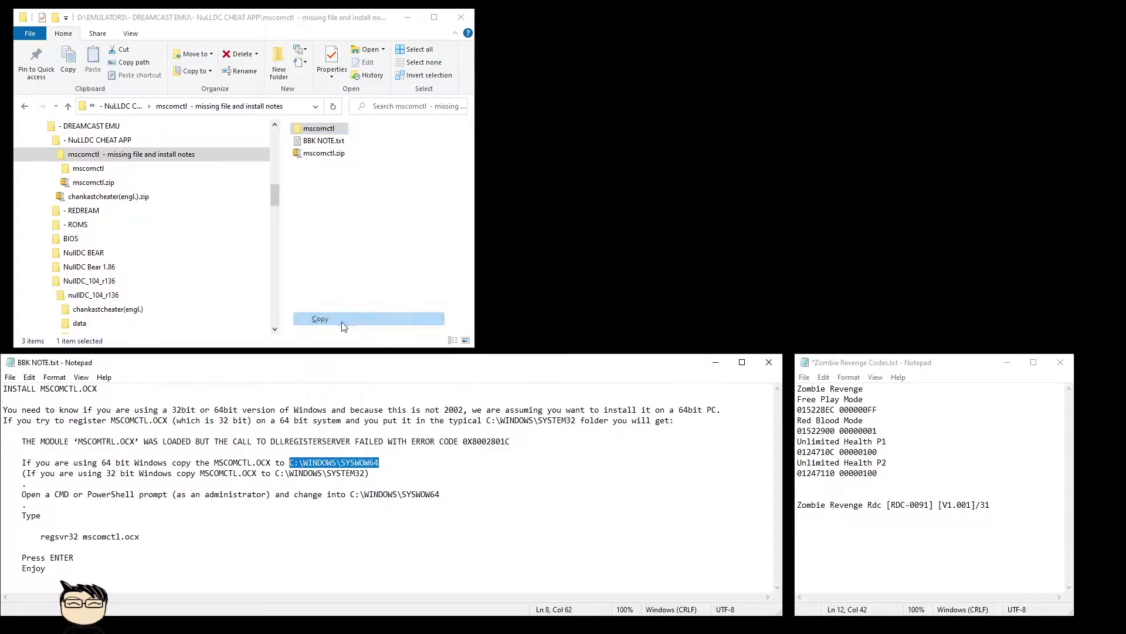
double_click(317, 128)
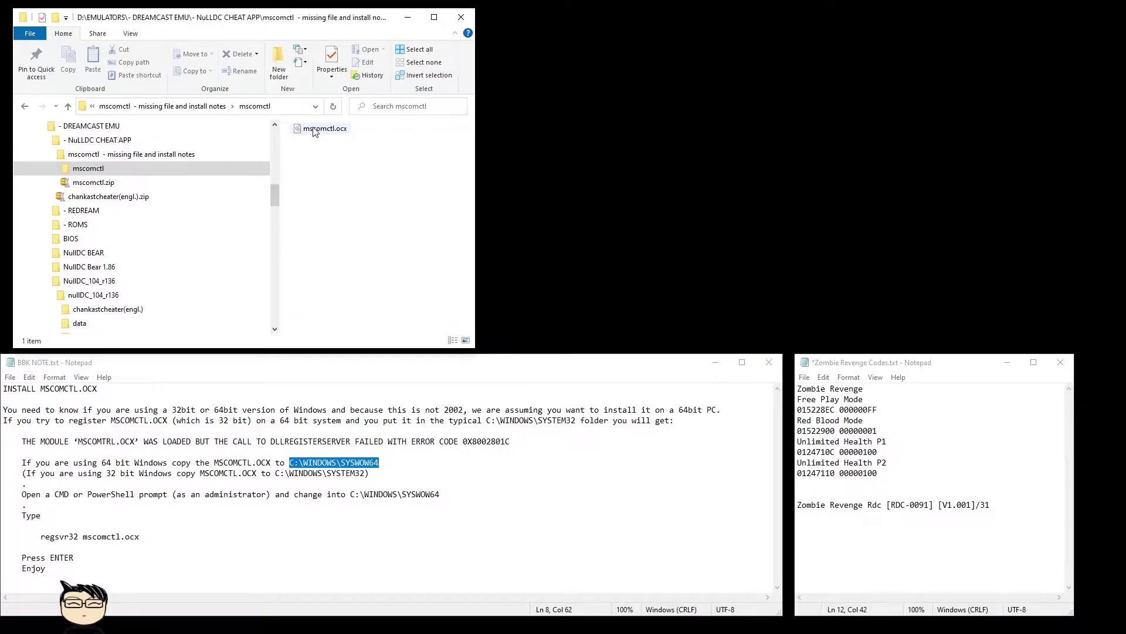
- Navigate File Explorer to the pasted C:\WINDOWS\SYSWOW64 address
left_click(289, 109)
right_click(289, 109)
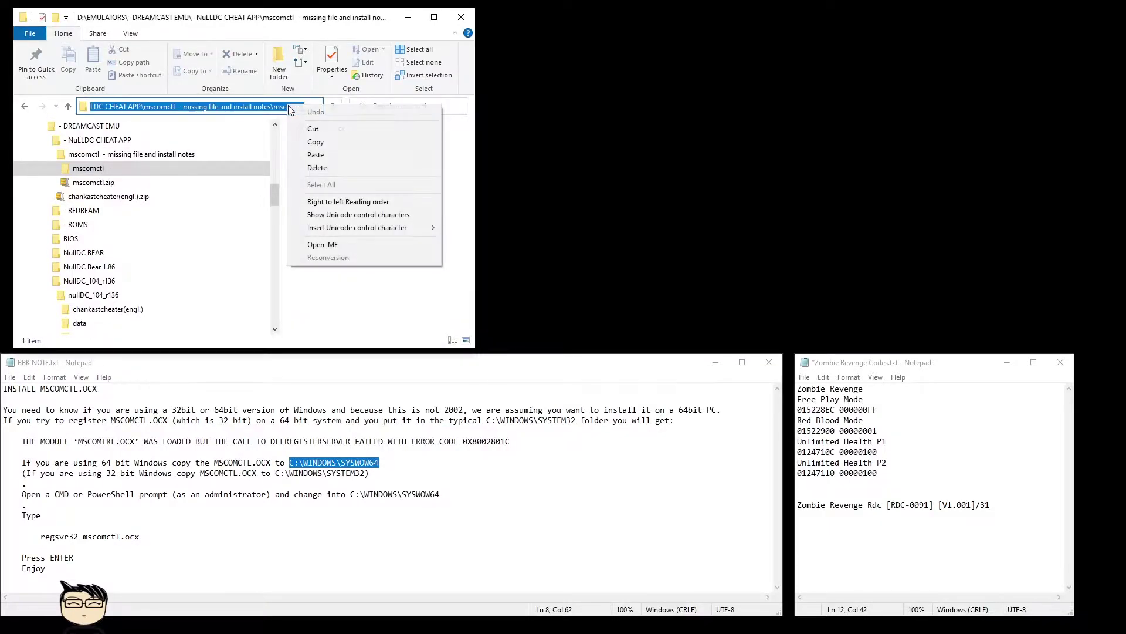
left_click(328, 156)
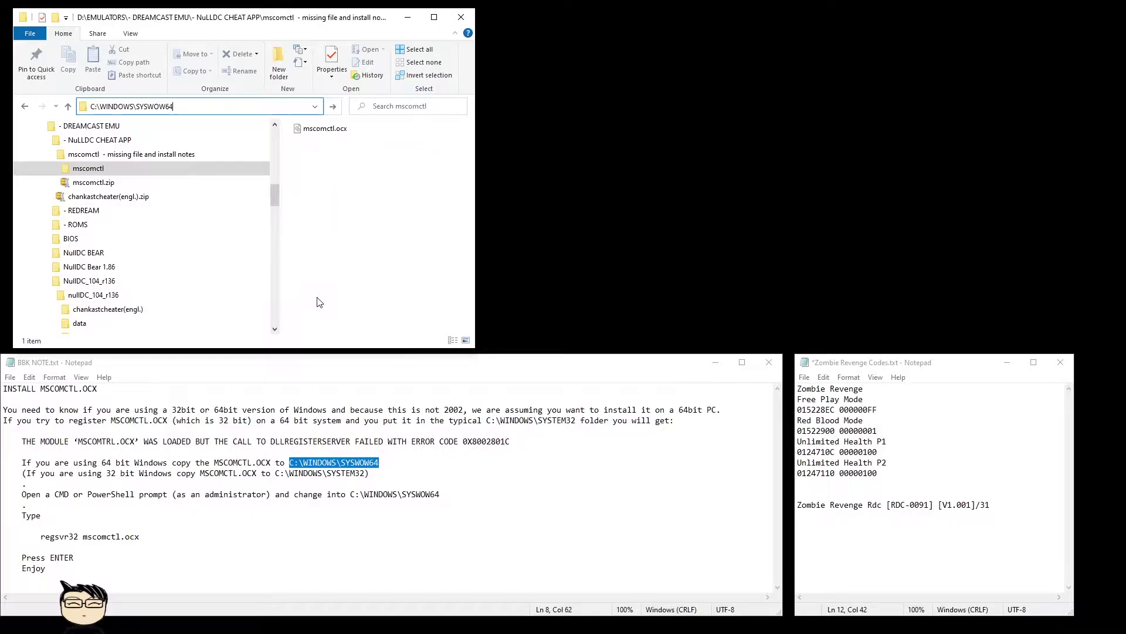
key("Return")
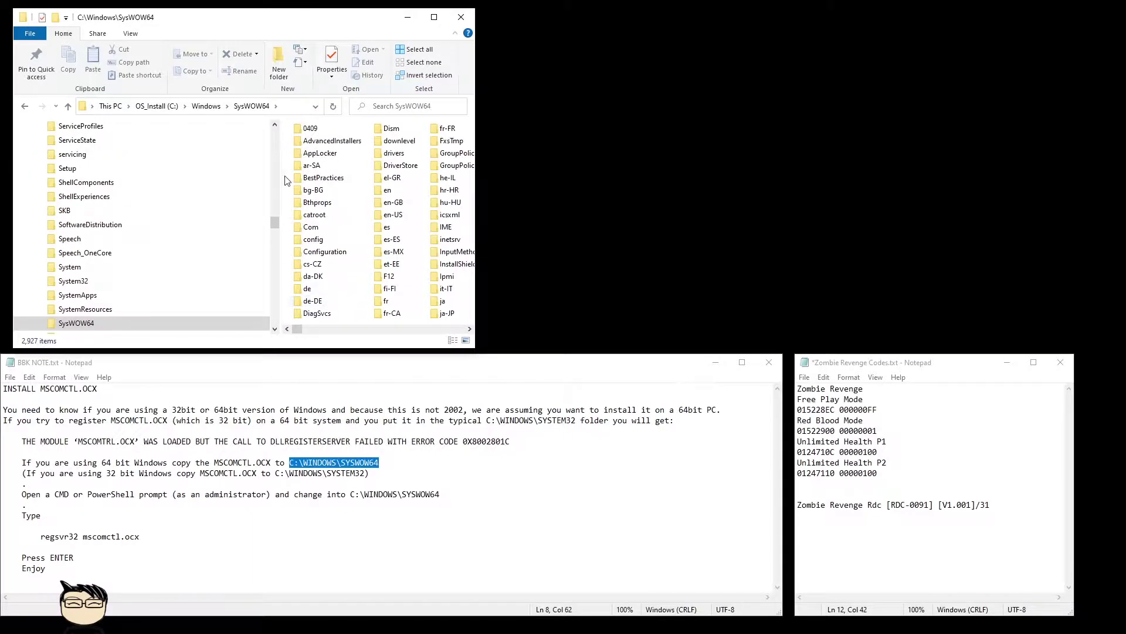
- Jump to mscomctl.ocx in the SysWOW64 file list to confirm it exists
scroll(345, 206, "down", 10)
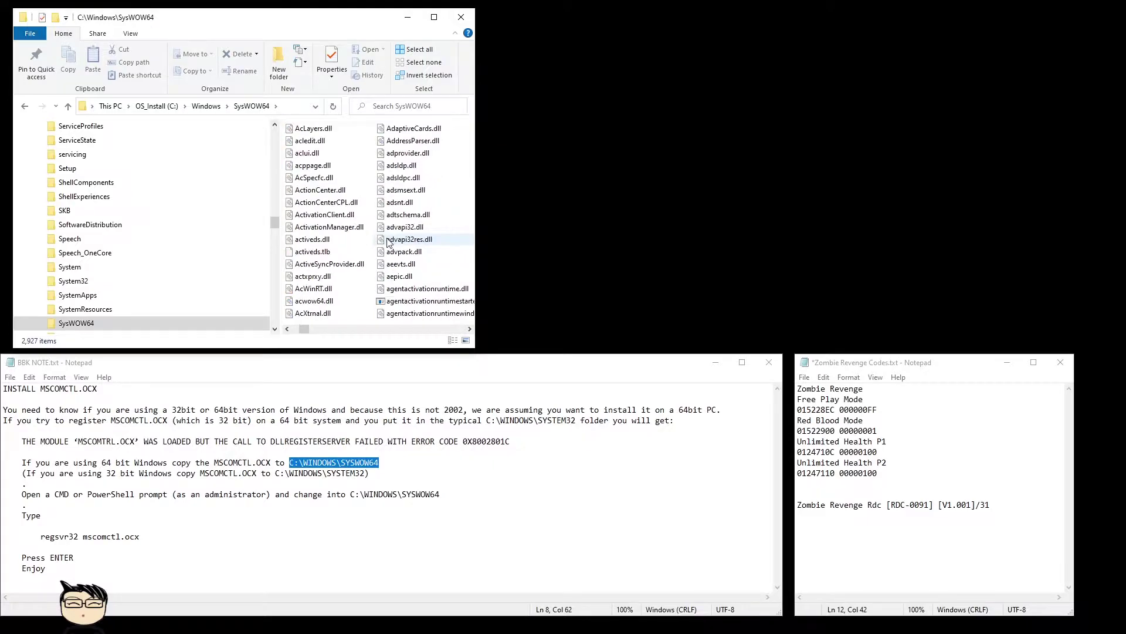
left_click(357, 241)
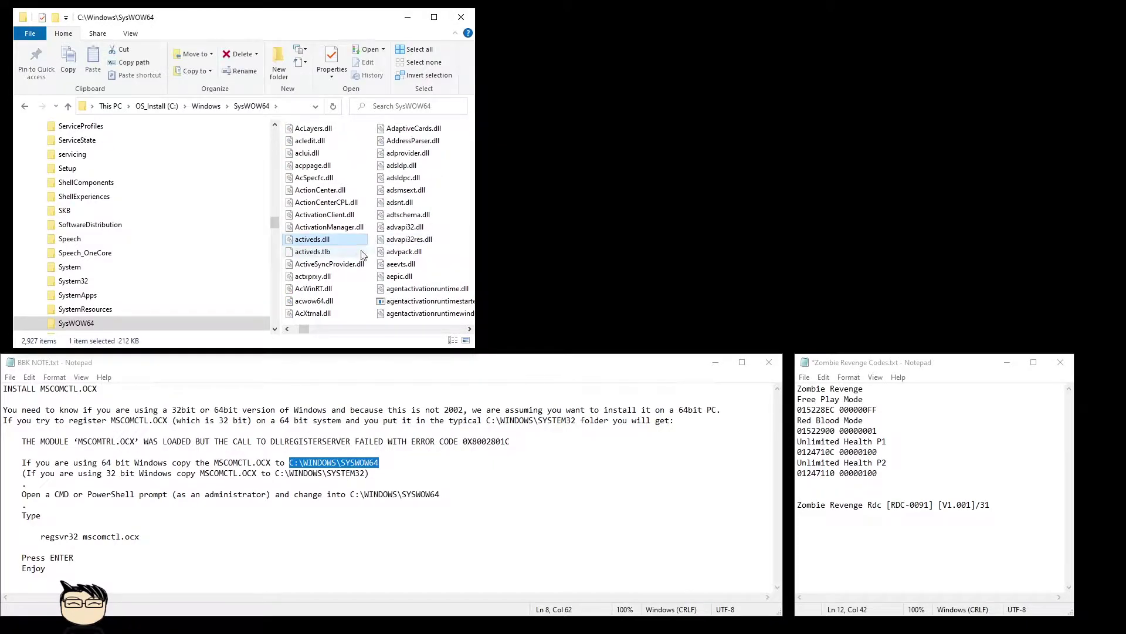
type("mscomctl")
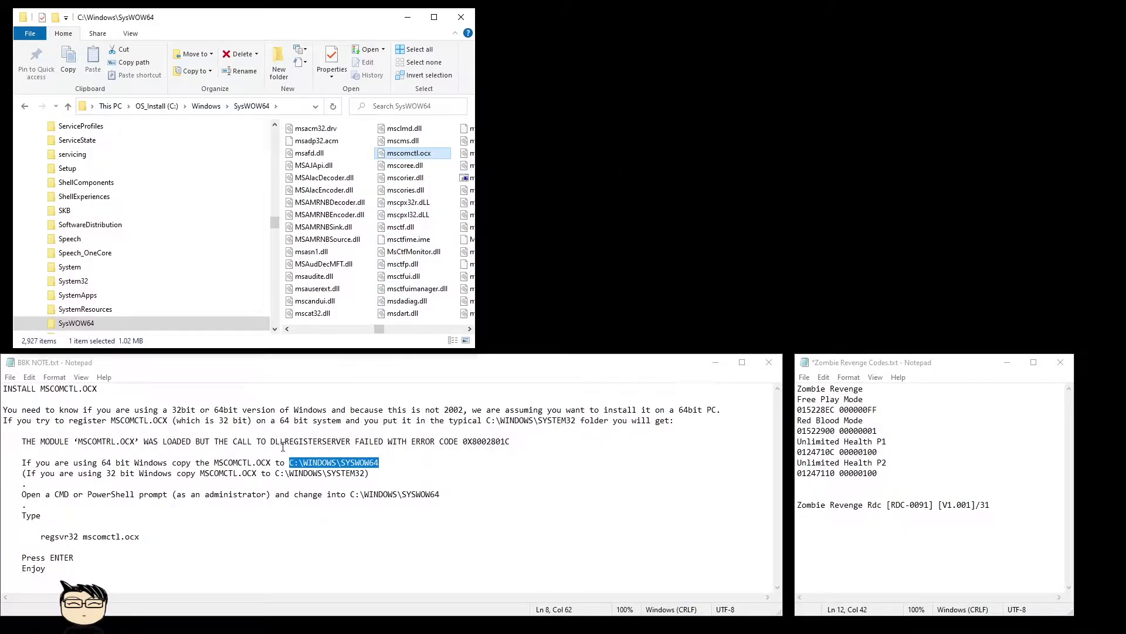
right_click(680, 288)
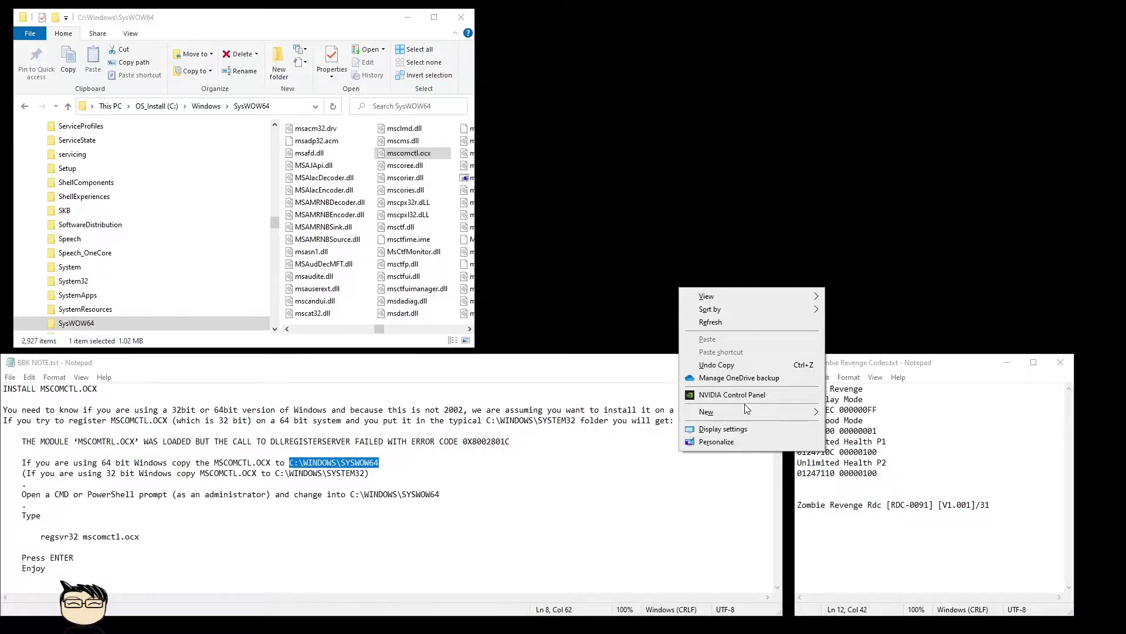
- Search for cmd, then launch Windows PowerShell (Admin) from the Start button's menu
key("Escape")
left_click(34, 626)
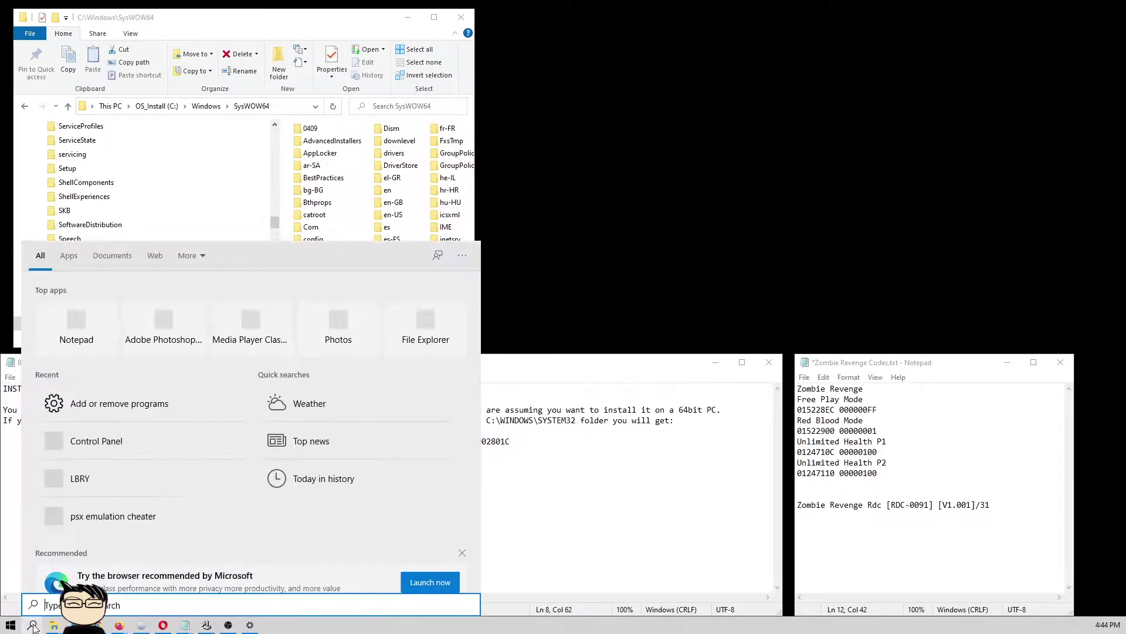
type("cmd")
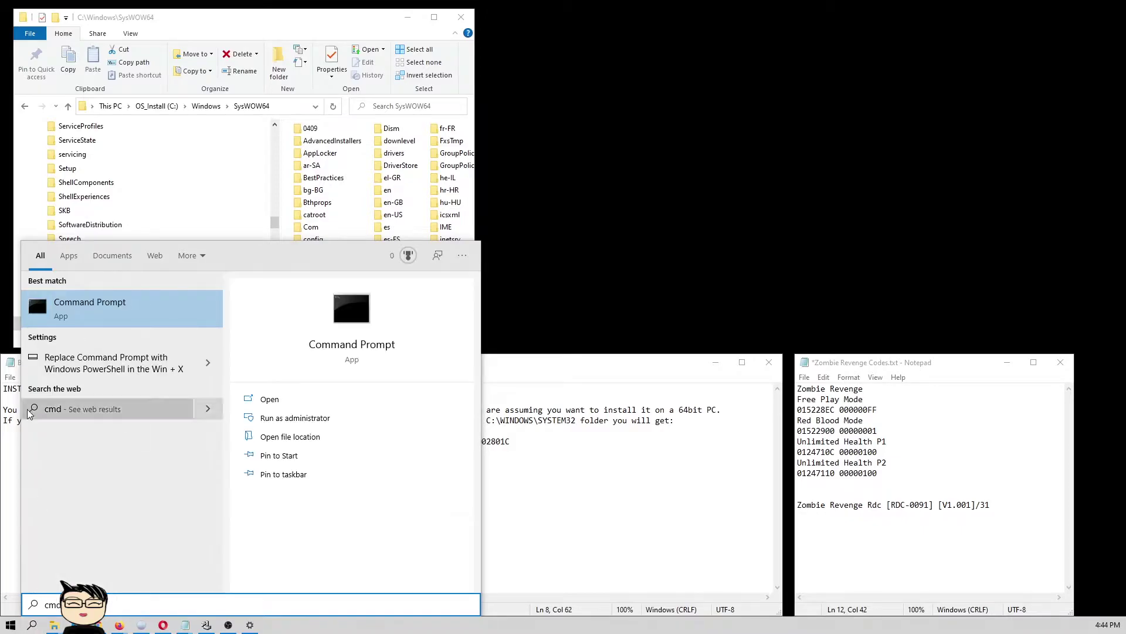
right_click(159, 320)
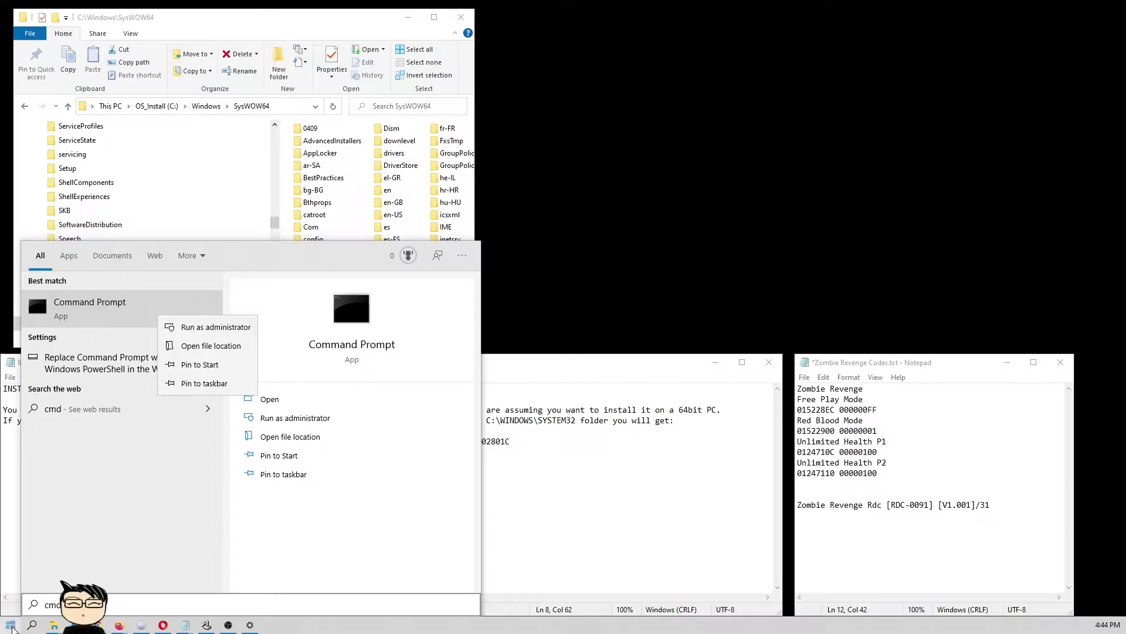
right_click(14, 626)
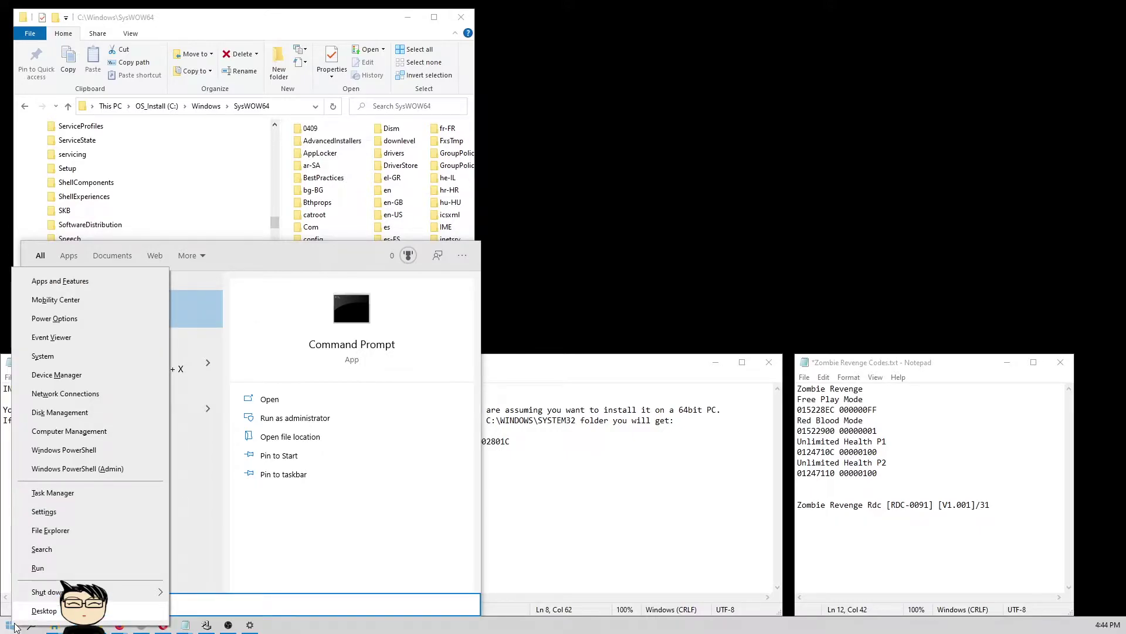
left_click(104, 473)
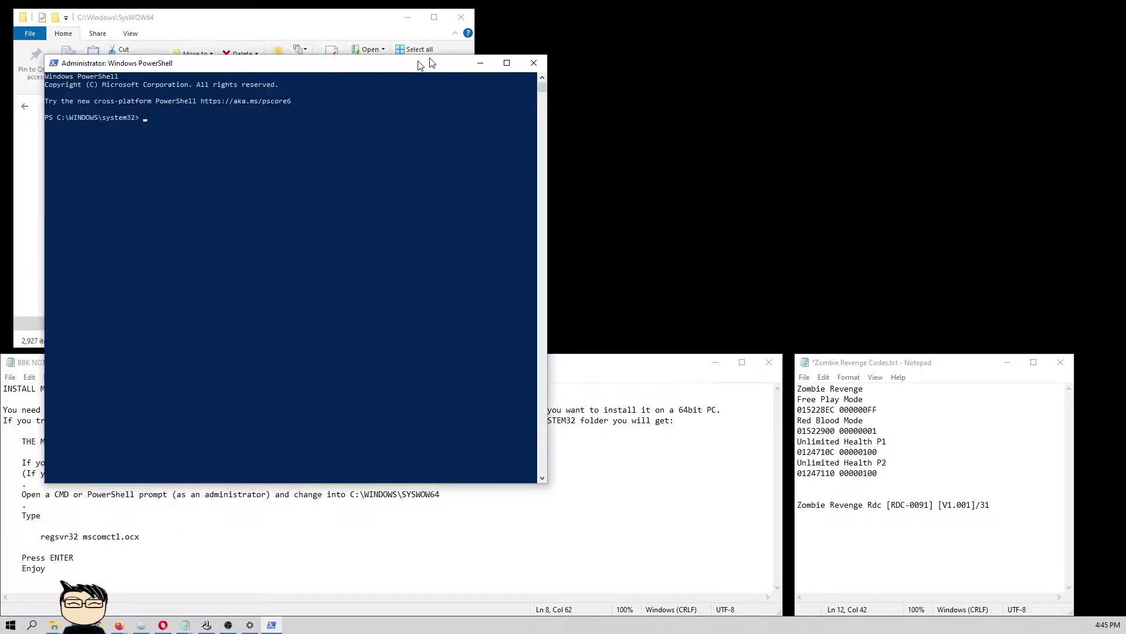
- Move PowerShell aside and enter cd C:\WINDOWS\SYSWOW64 using the path copied from the notes
left_click_drag(297, 71, 678, 38)
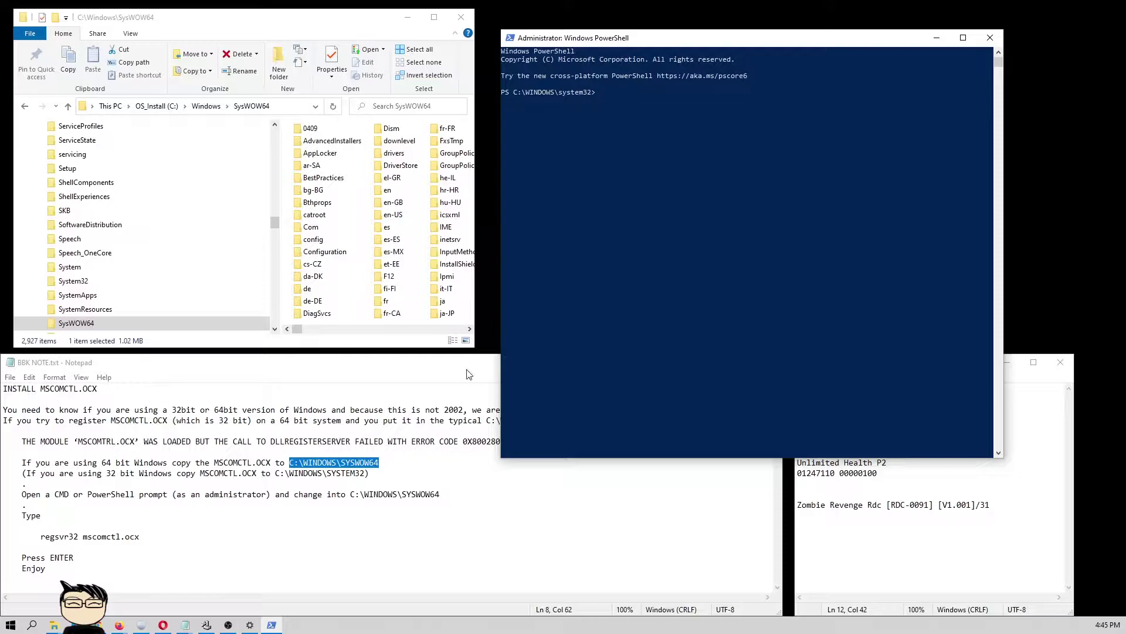
left_click_drag(614, 322, 616, 330)
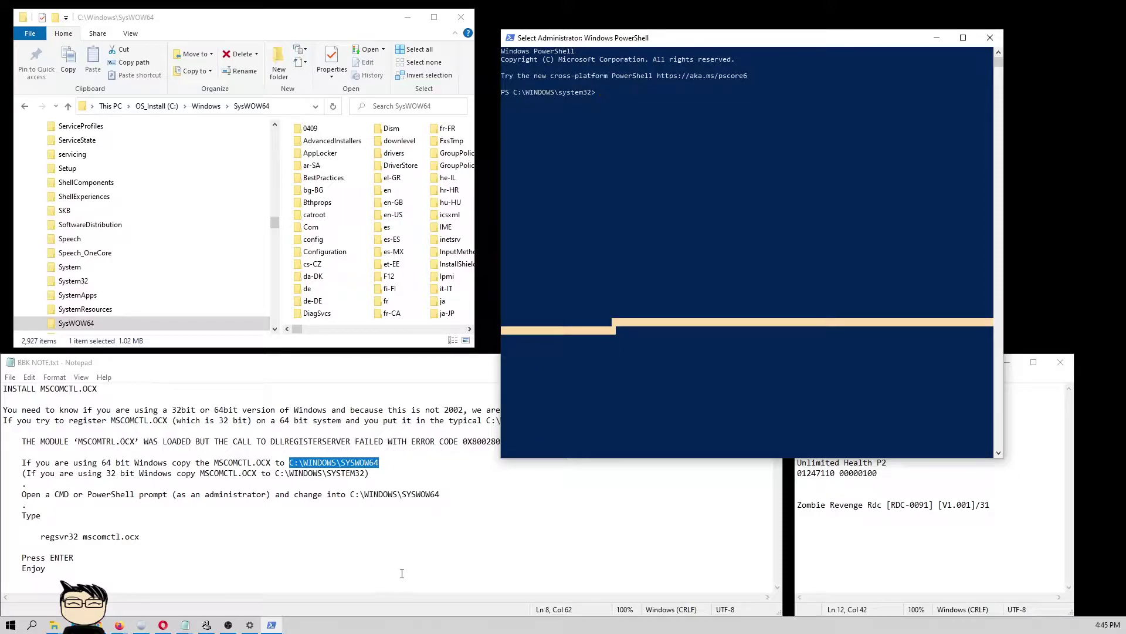
type("cd")
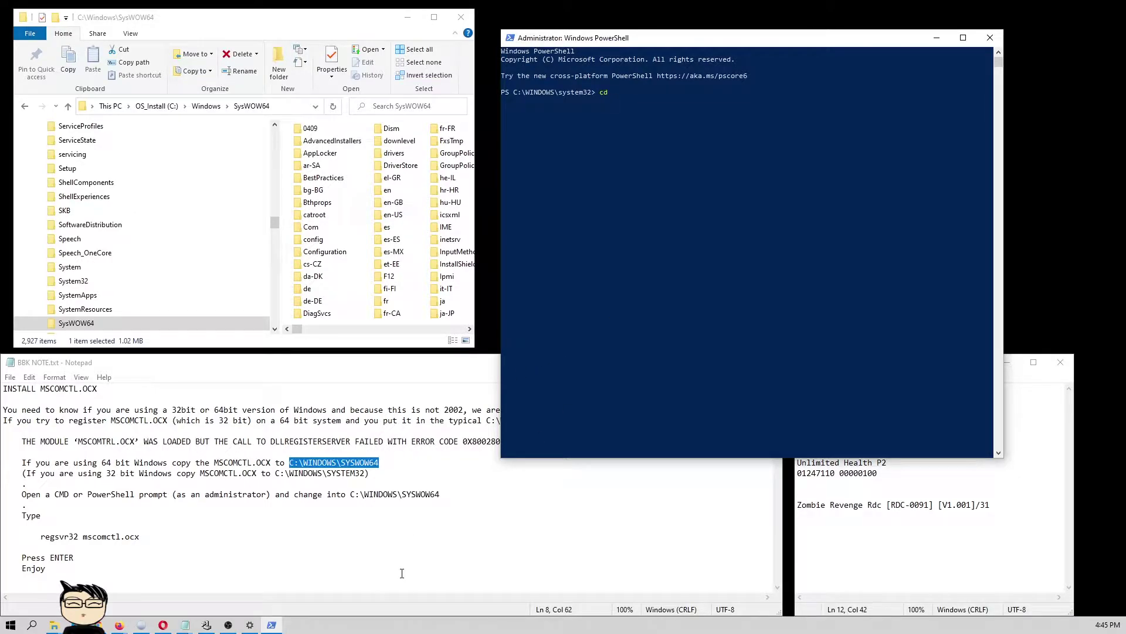
right_click(362, 464)
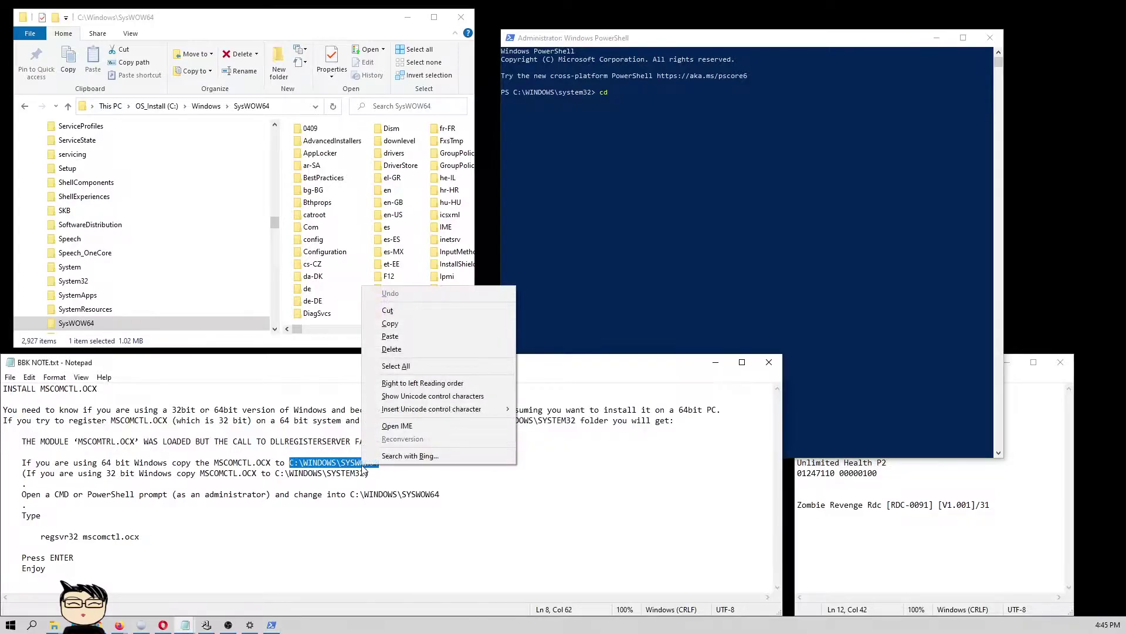
left_click(404, 326)
left_click(734, 200)
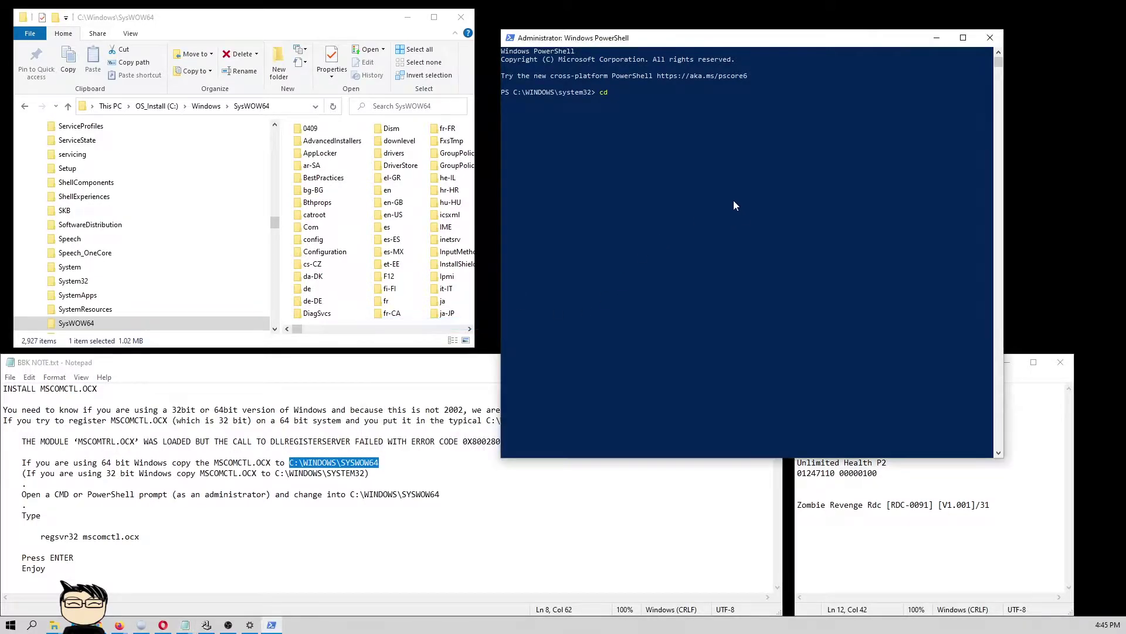
right_click(734, 196)
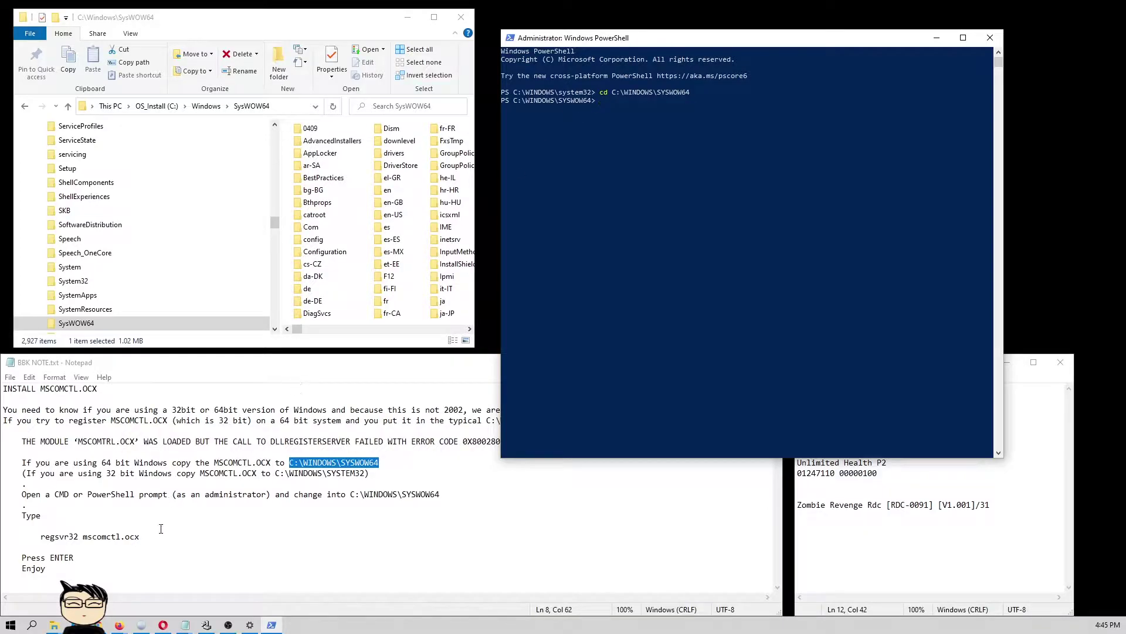
- Paste the 'regsvr32 mscomctl.ocx' command from the notes at the PowerShell prompt
left_click(140, 536)
left_click_drag(140, 536, 41, 536)
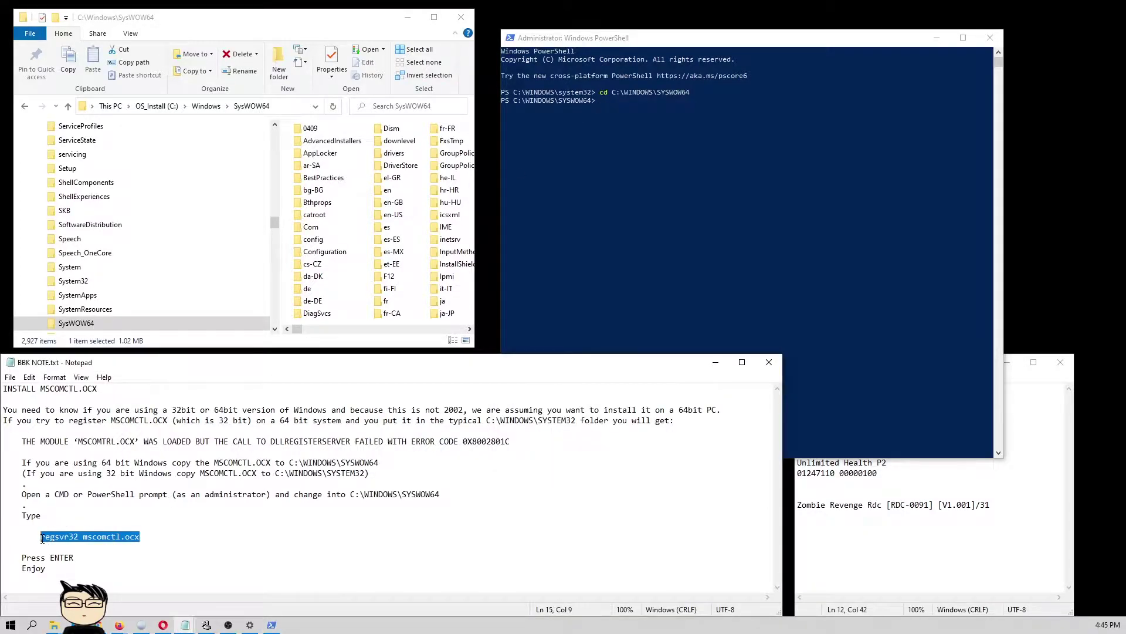
left_click(707, 211)
key("Return")
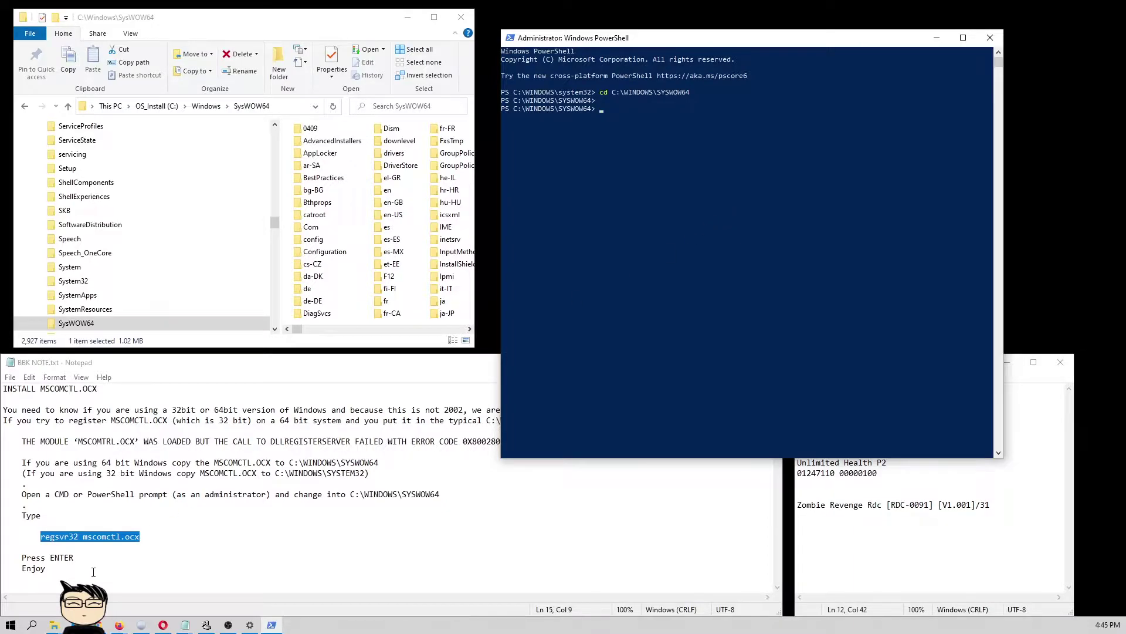
right_click(119, 539)
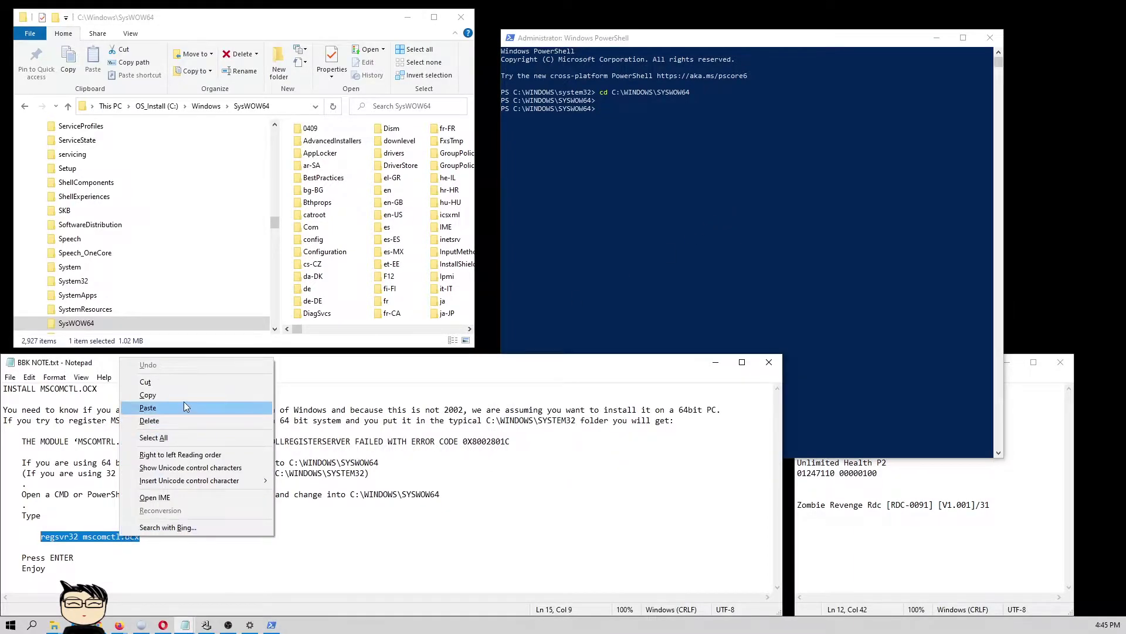
left_click(201, 405)
right_click(590, 256)
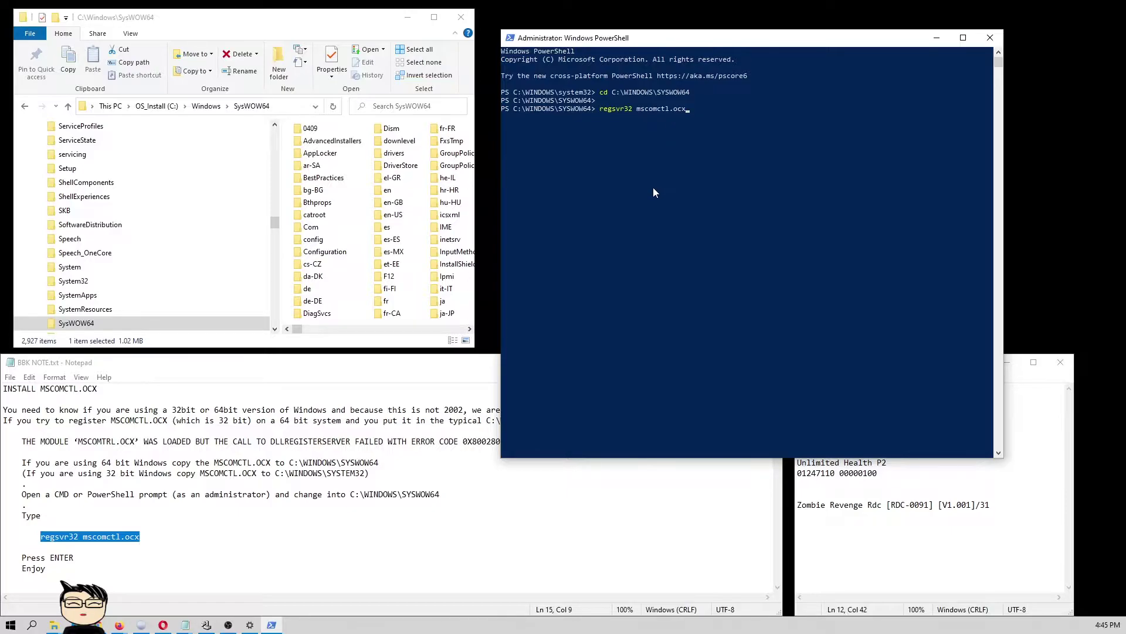
- Run the registration, acknowledge the success message, and close PowerShell
key("Return")
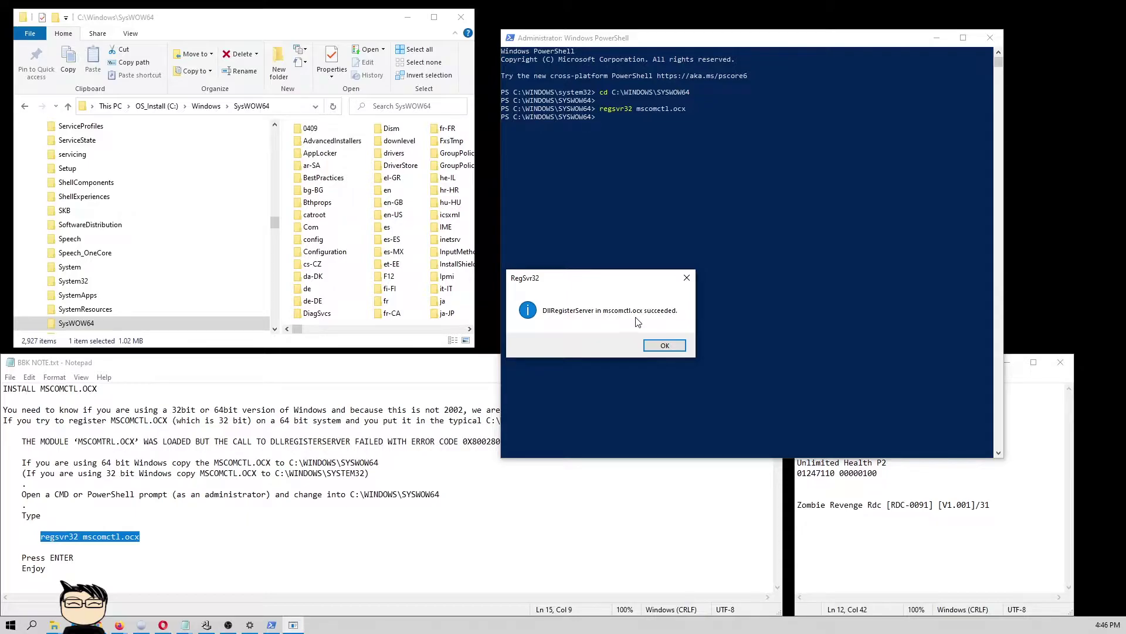
left_click(662, 347)
left_click(990, 39)
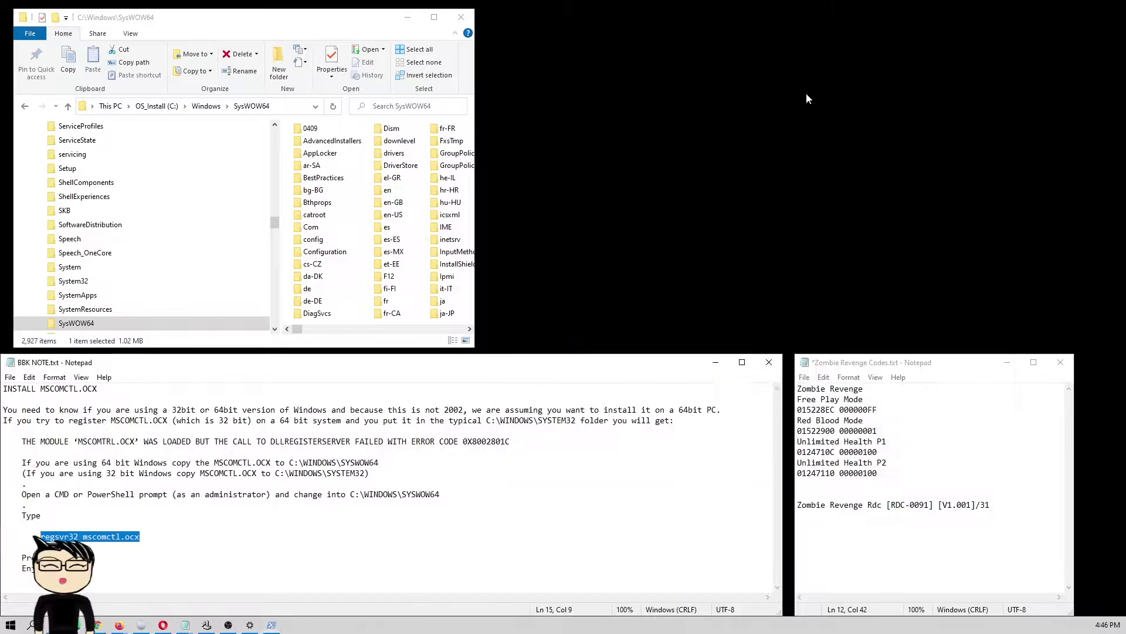
- Open chankastcheater(engl.), run ChankastCheater+.exe again, and move its window to the upper right
left_click(25, 107)
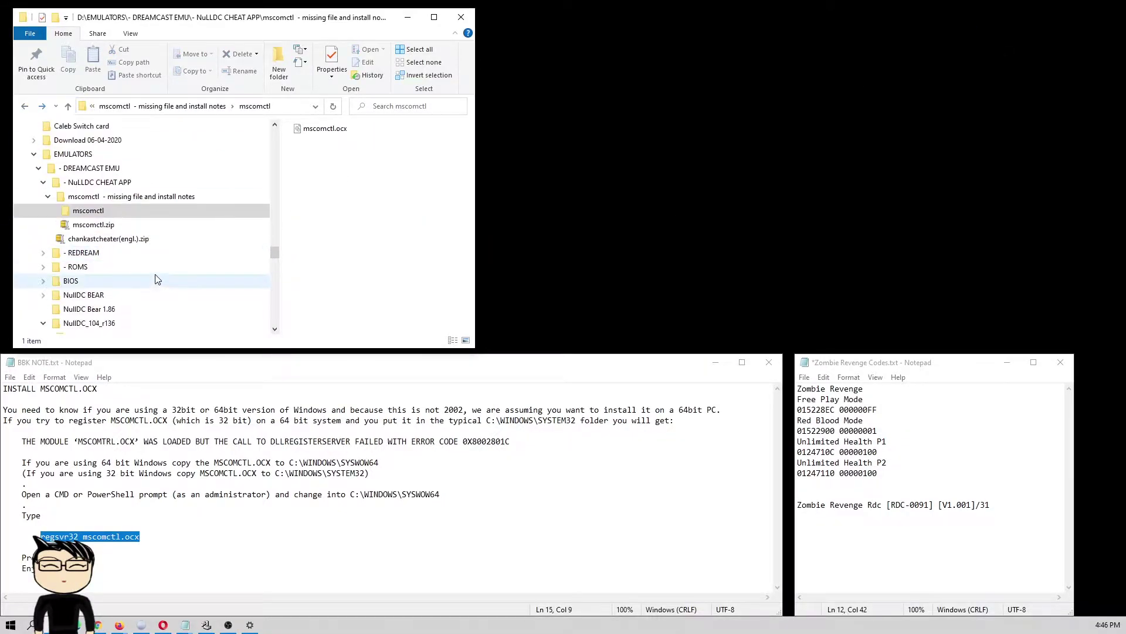
scroll(156, 270, "down", 3)
left_click(150, 253)
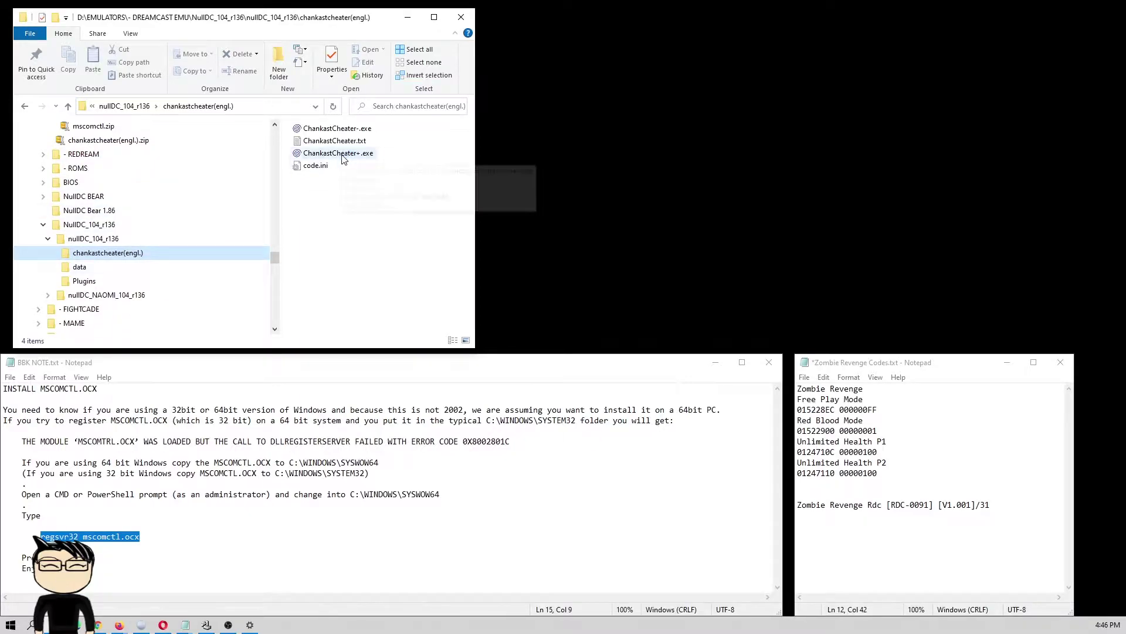
double_click(345, 153)
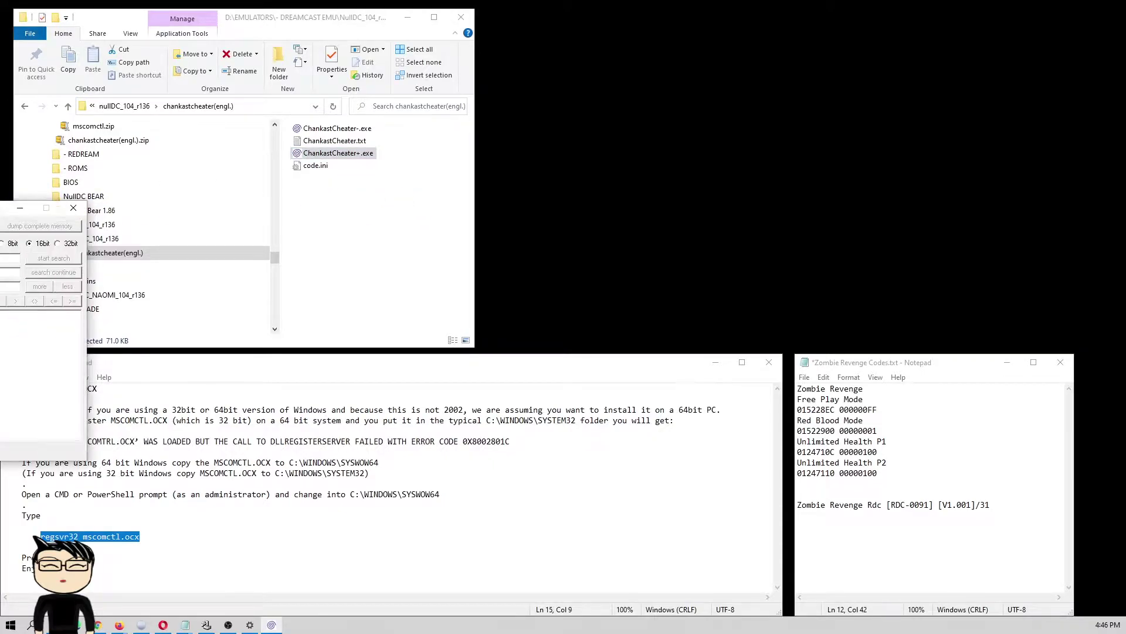
left_click_drag(176, 196, 787, 104)
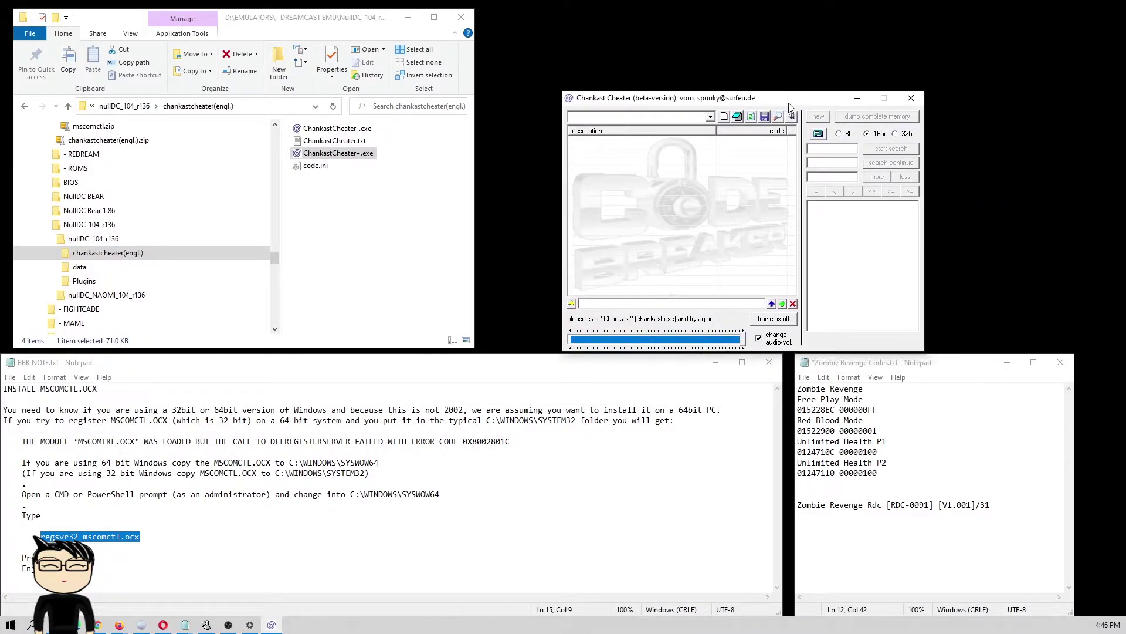
- Close Chankast Cheater and open the nullDC_NAOMI_104_r136 folder
left_click(911, 98)
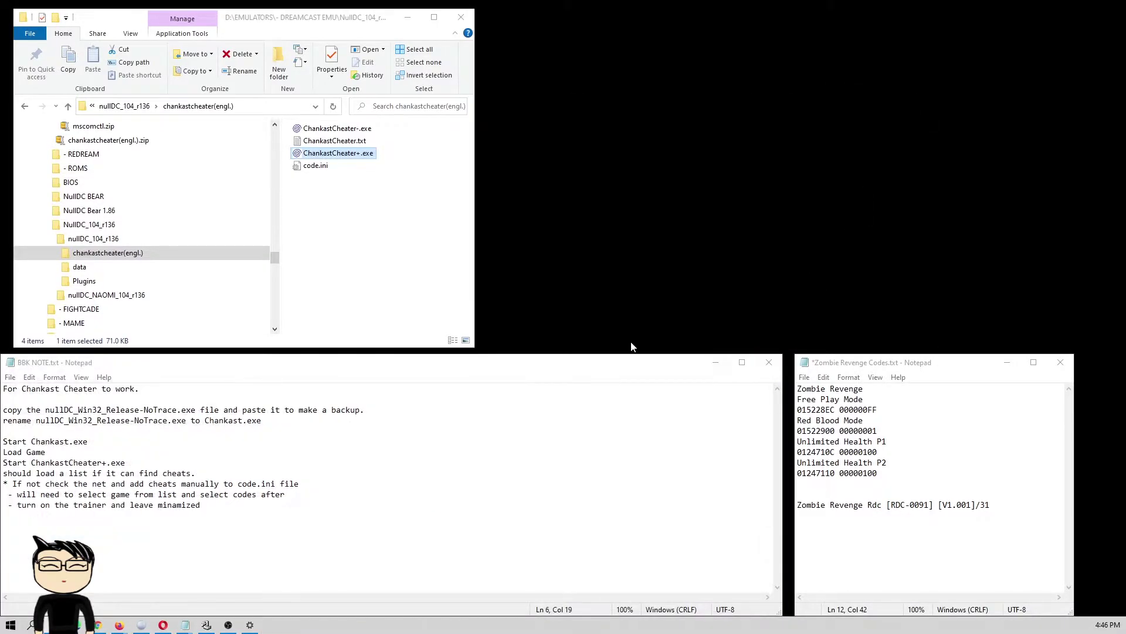
left_click(346, 256)
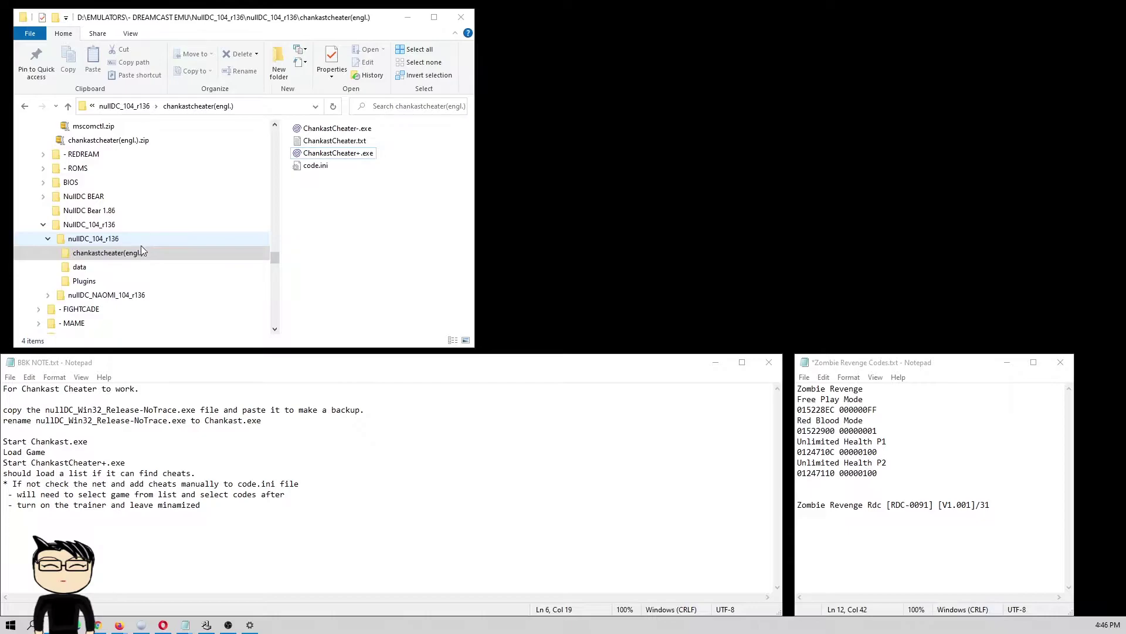
left_click(134, 303)
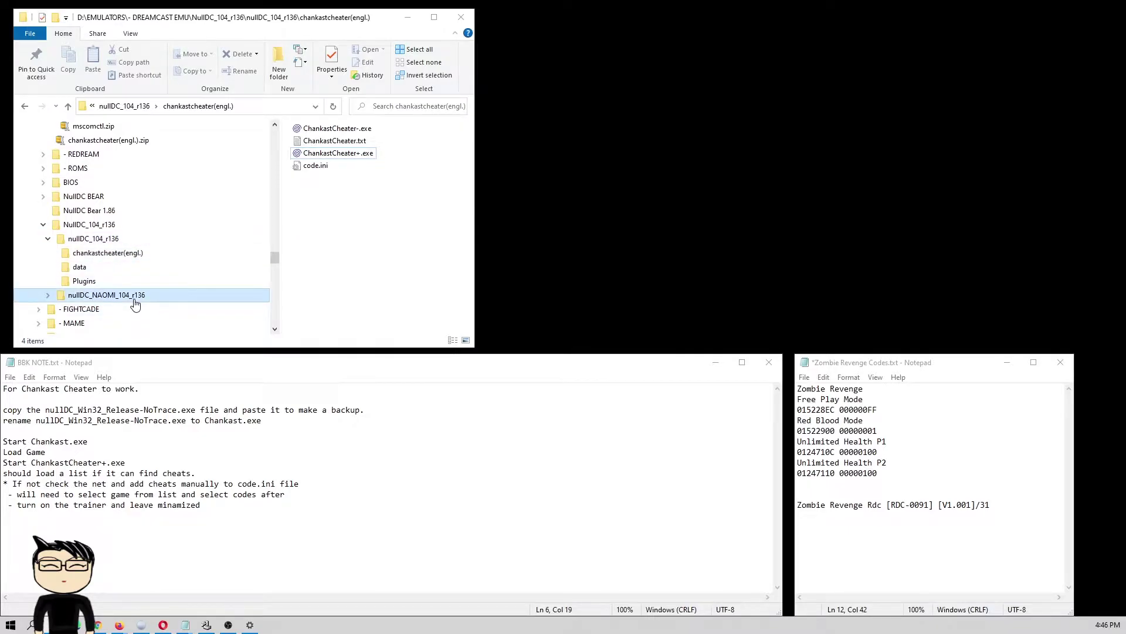
- Open the nullDC_104_r136 folder and select nullDC_Win32_Release-NoTrace.exe beside Chankast.exe
scroll(161, 285, "down", 4)
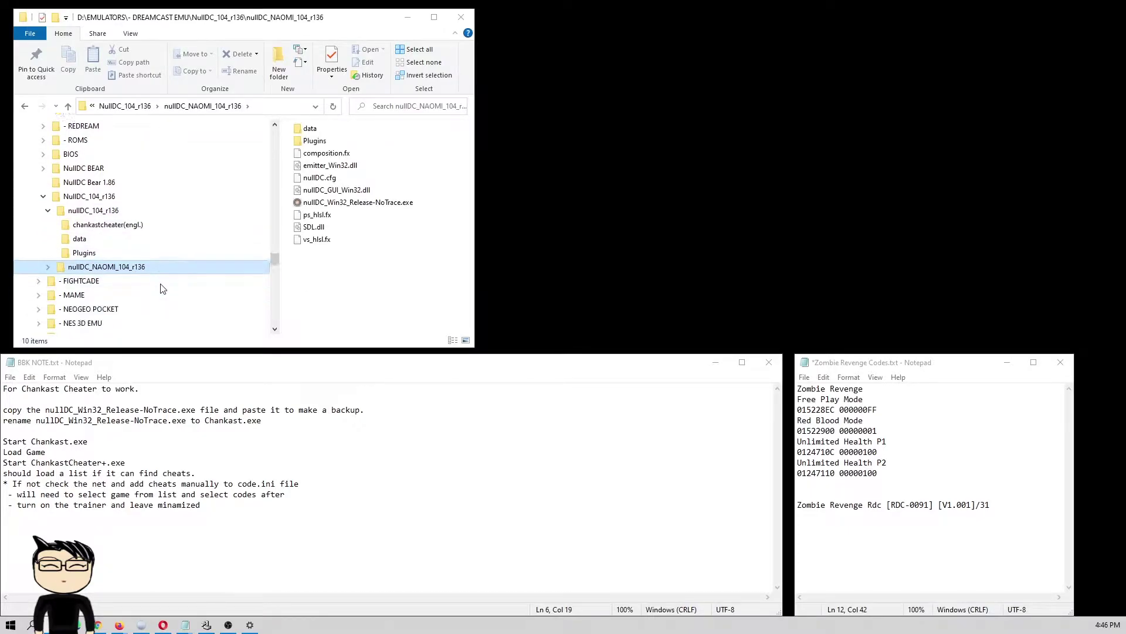
scroll(151, 274, "up", 3)
scroll(151, 274, "up", 1)
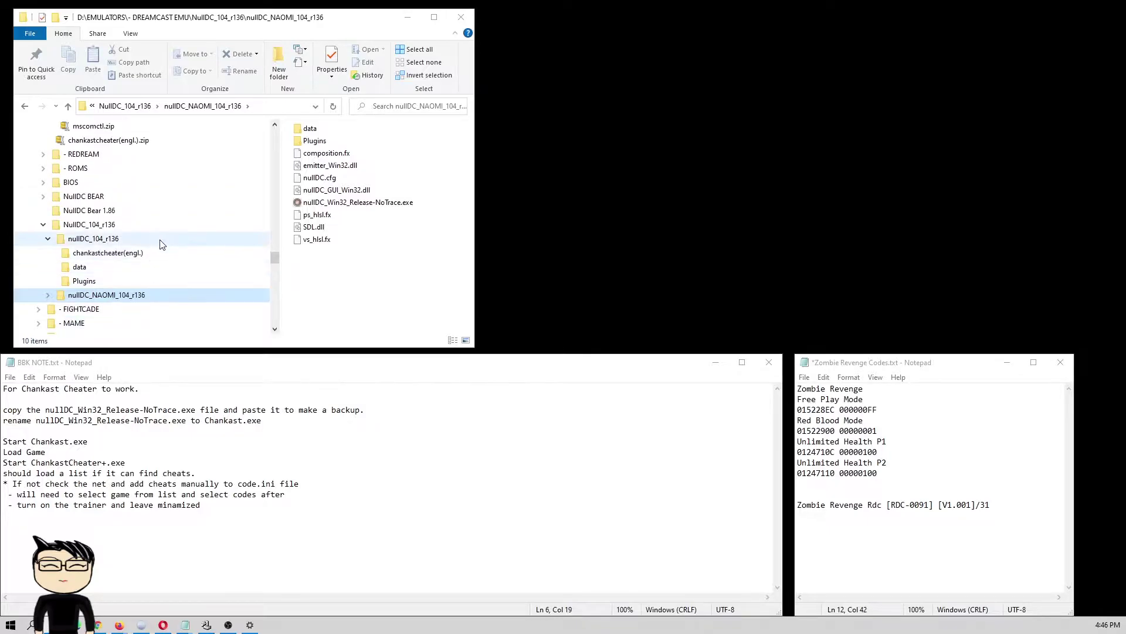
left_click(100, 239)
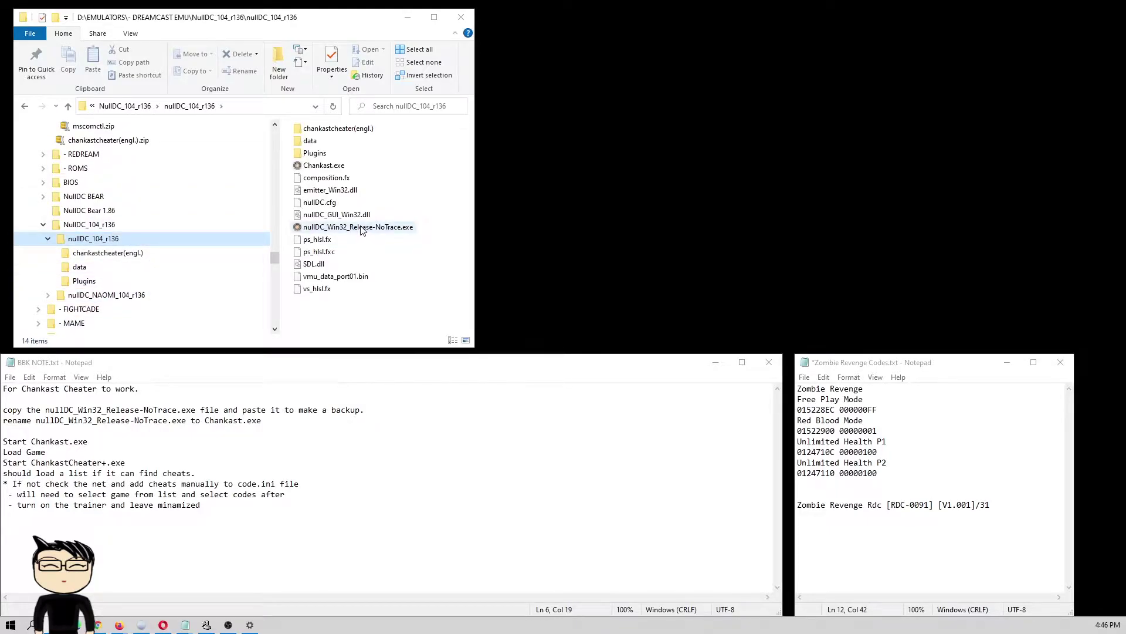
left_click(364, 229)
left_click(324, 166)
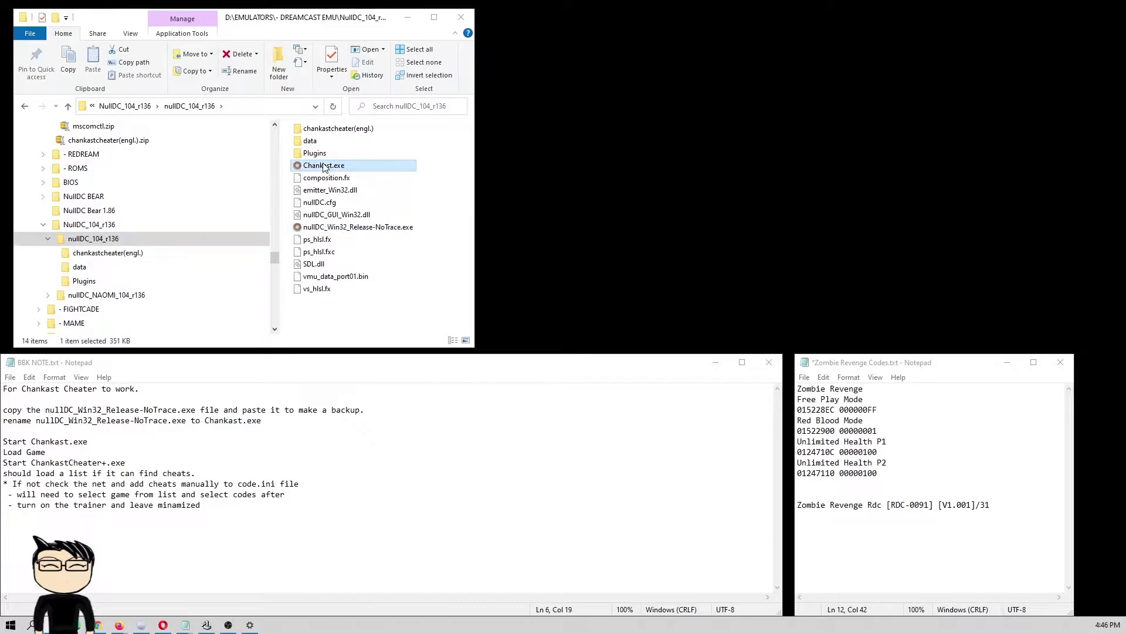
left_click(346, 228)
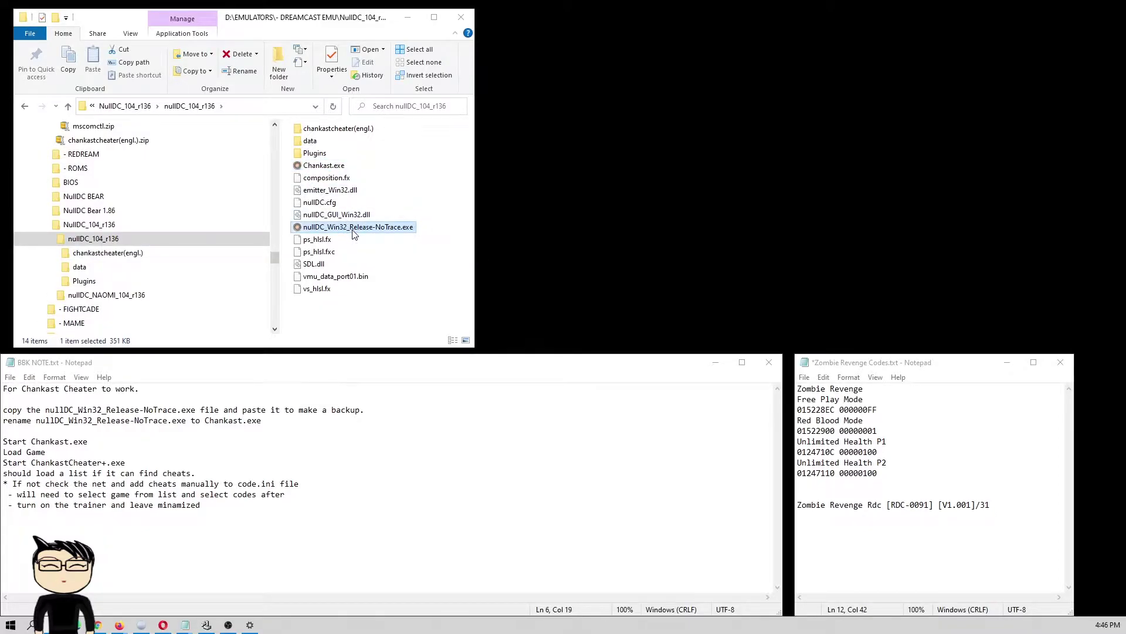
- Duplicate nullDC_Win32_Release-NoTrace.exe in its folder and rename the copy to Chankast.exe
right_click(352, 229)
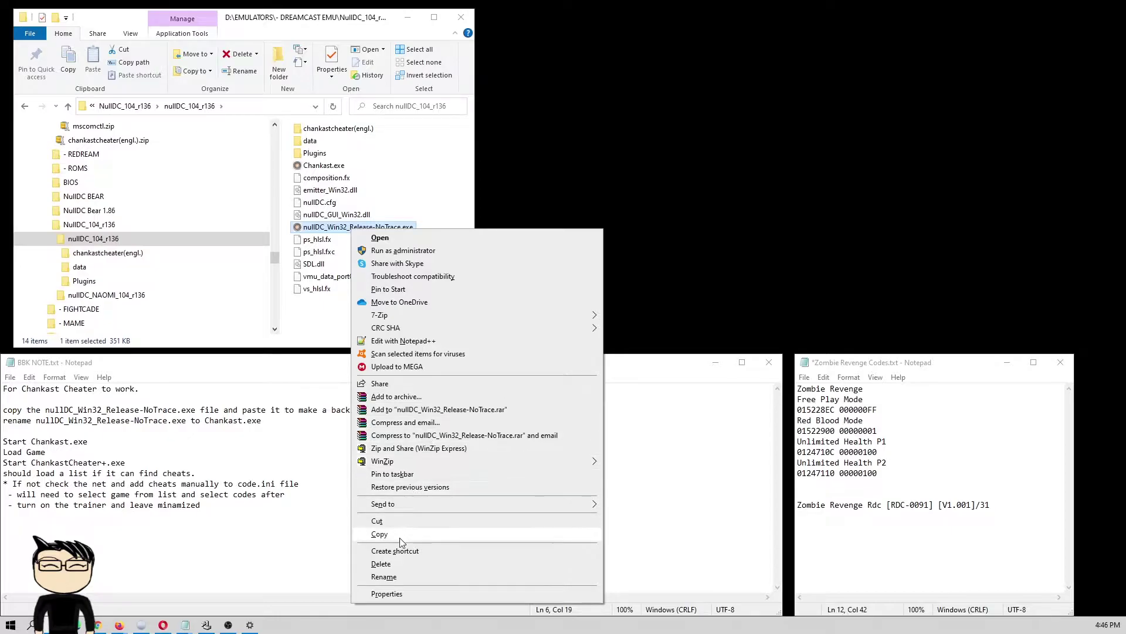
left_click(379, 534)
right_click(392, 324)
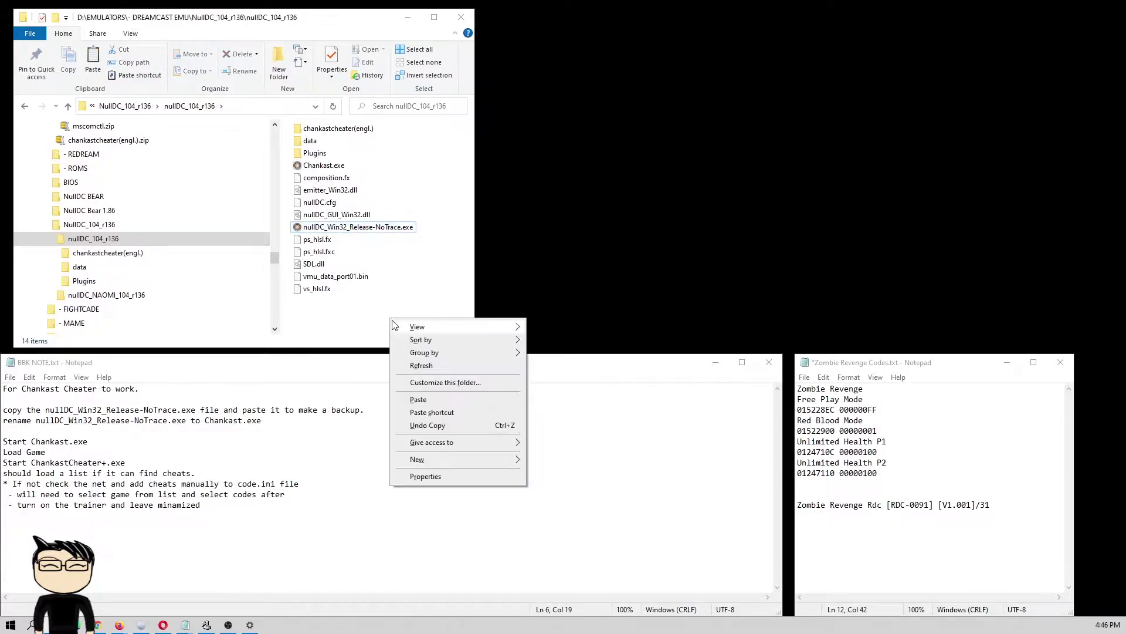
left_click(418, 399)
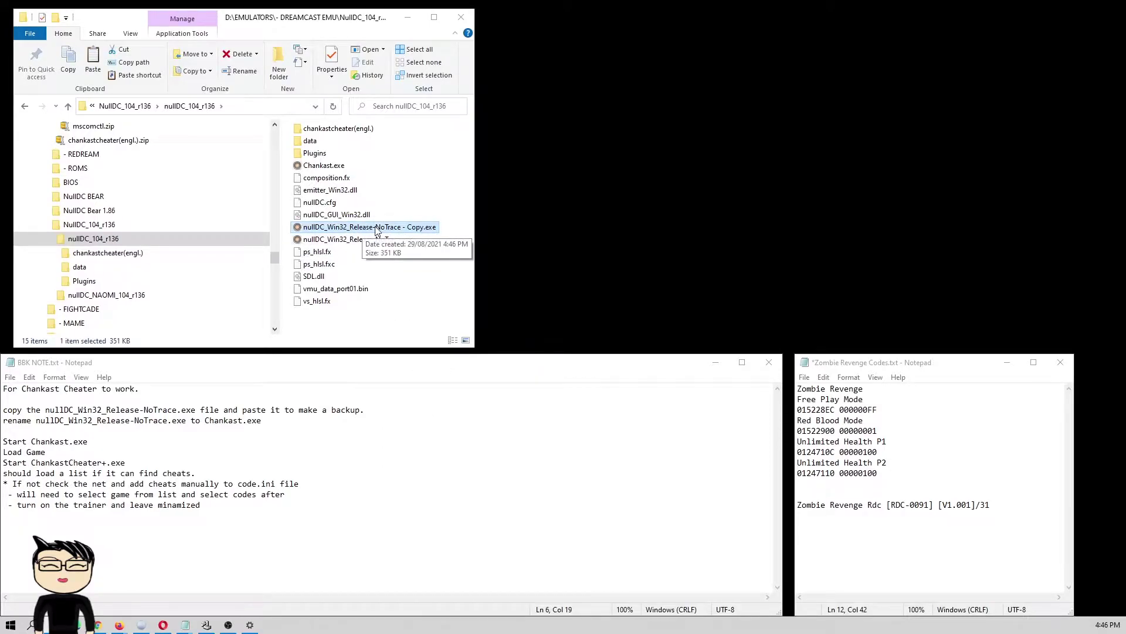
left_click(425, 230)
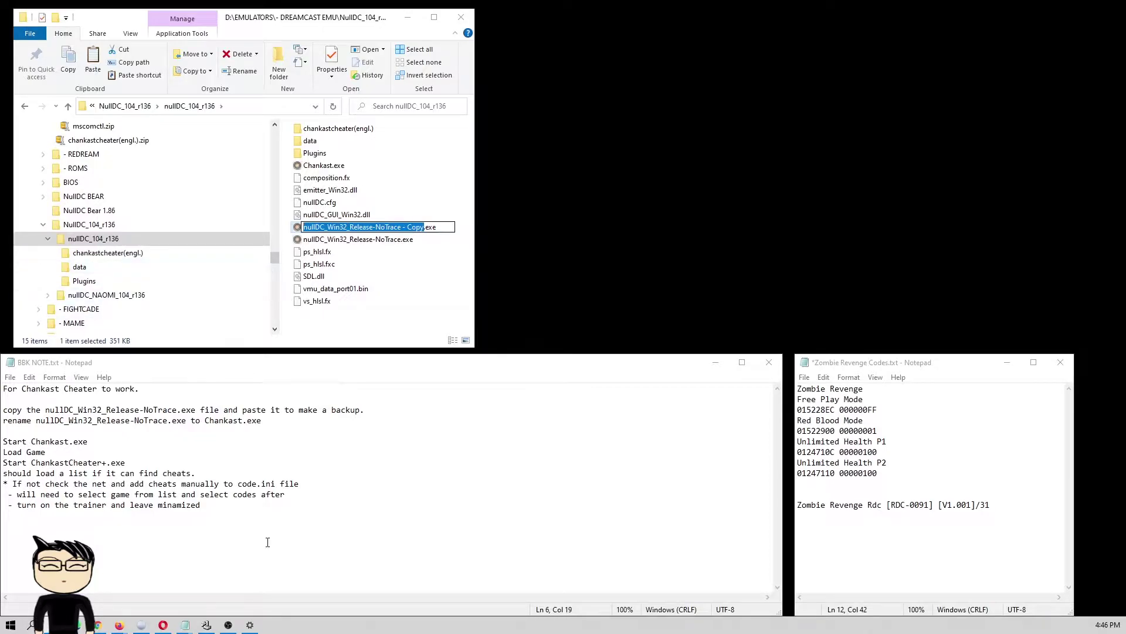
type("Chankast")
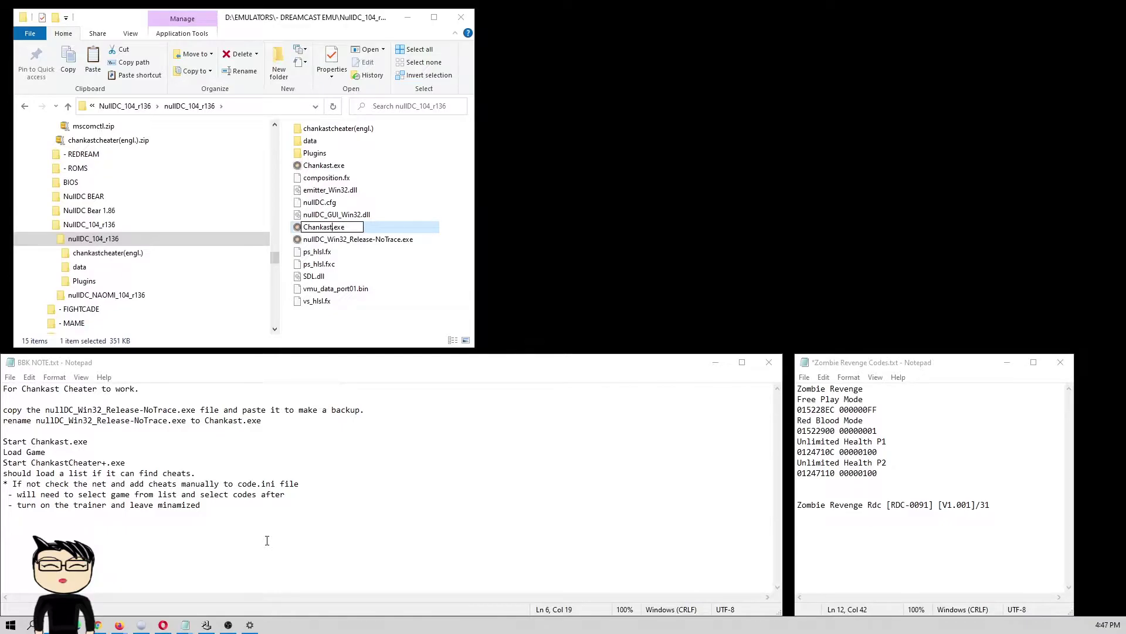
key("Return")
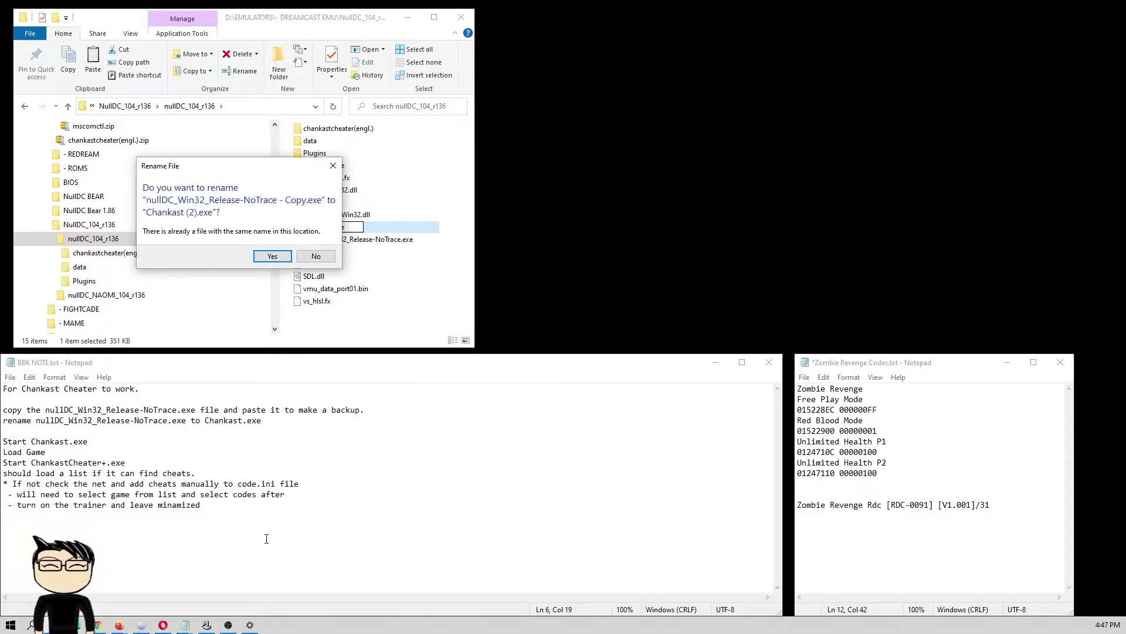
- Delete the extra Chankast (2).exe copy so a single Chankast.exe remains
left_click(272, 255)
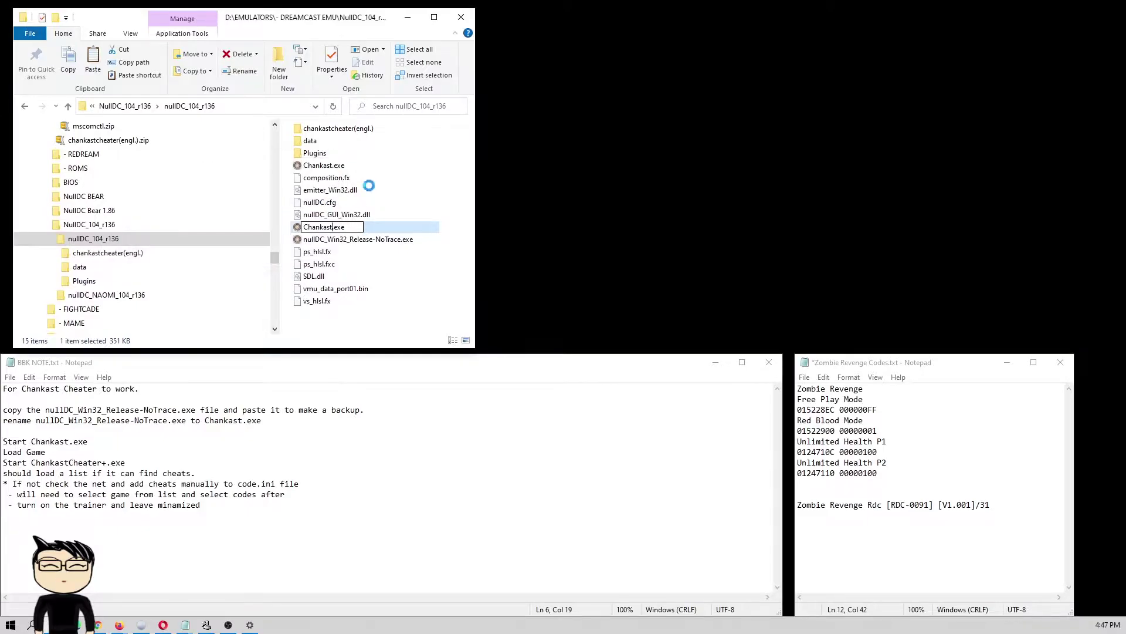
right_click(347, 167)
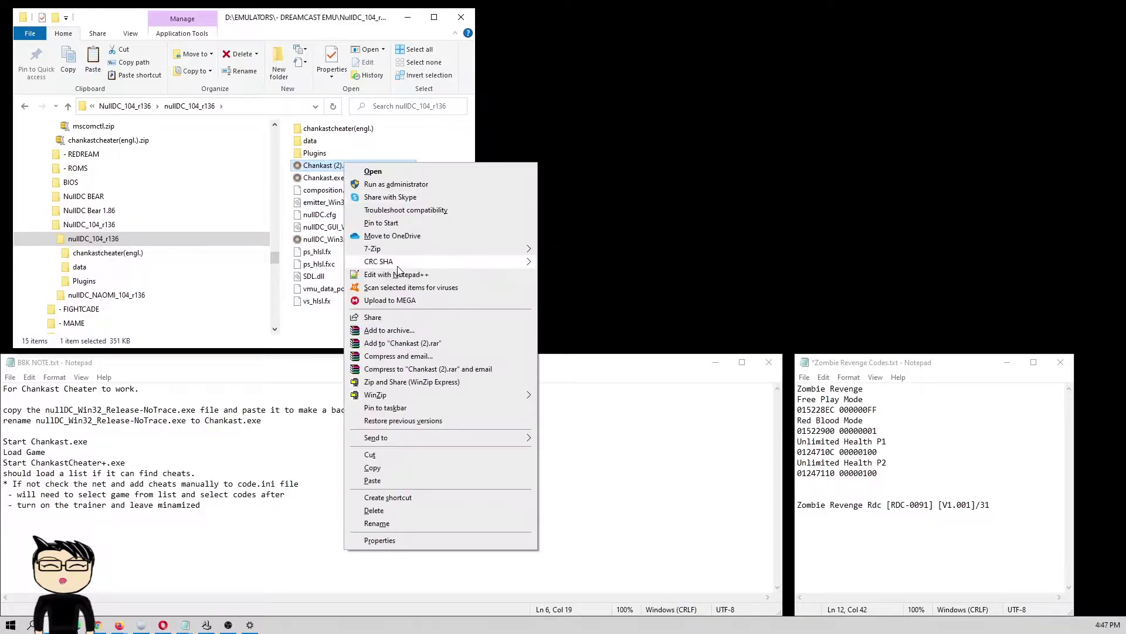
left_click(402, 512)
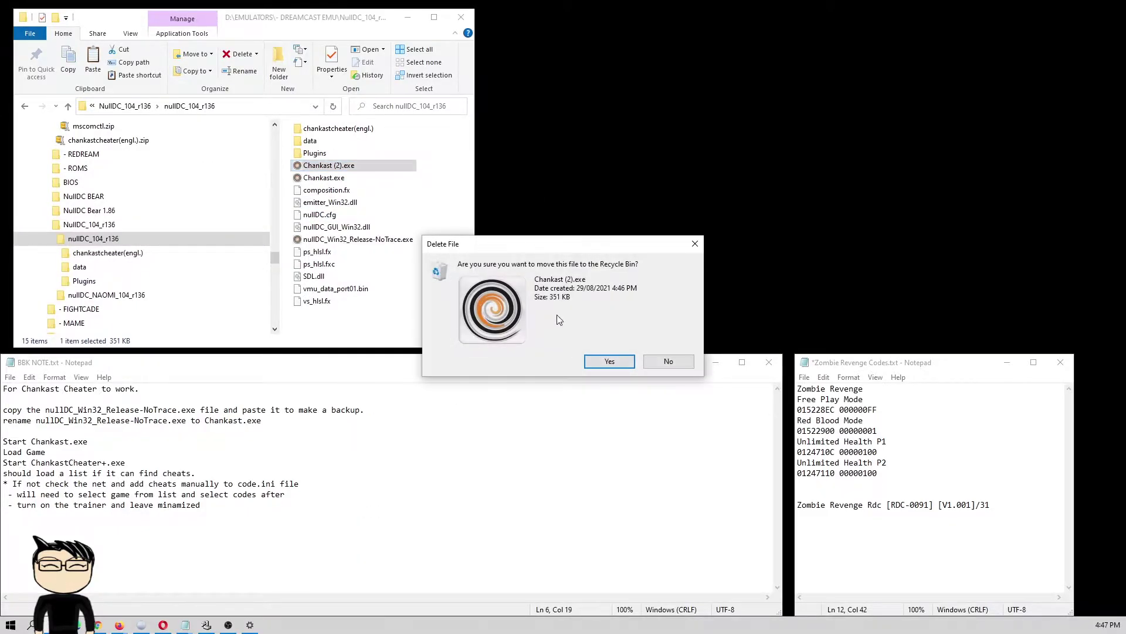
left_click(609, 361)
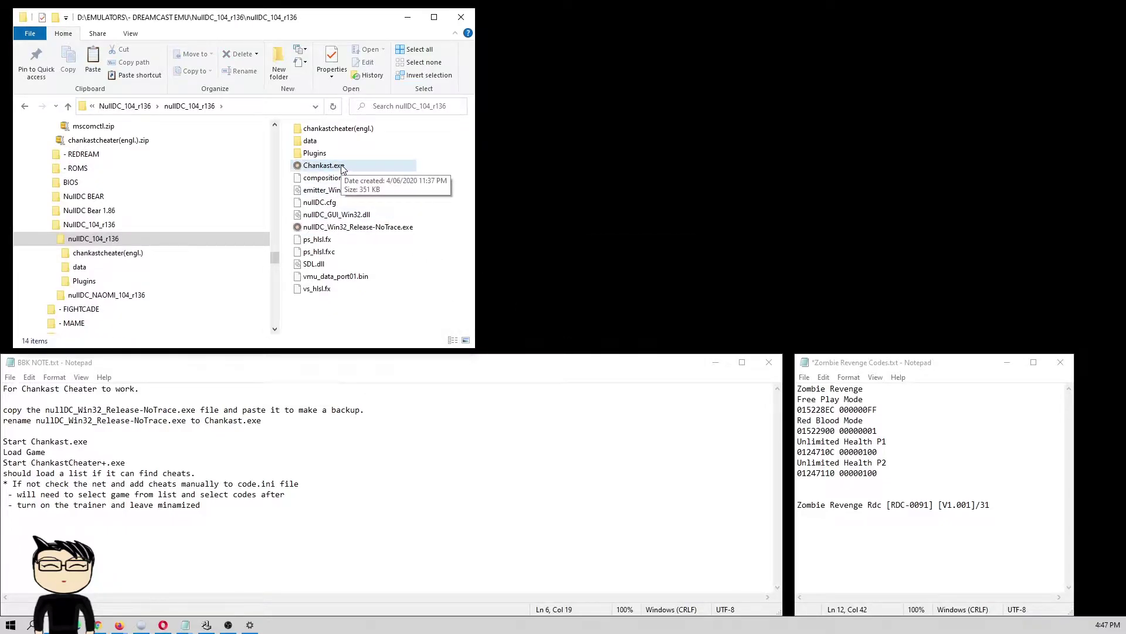
- Launch Chankast.exe and Normal Boot the Cannon Spike (USA)[RDC].cdi disc image
double_click(342, 169)
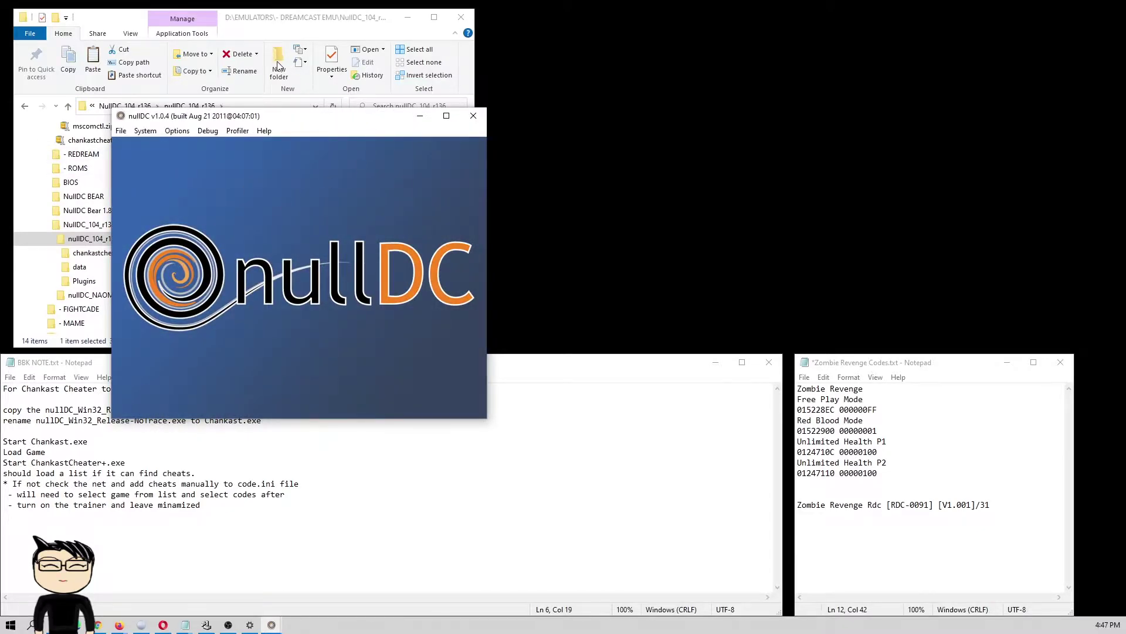
left_click_drag(295, 120, 207, 60)
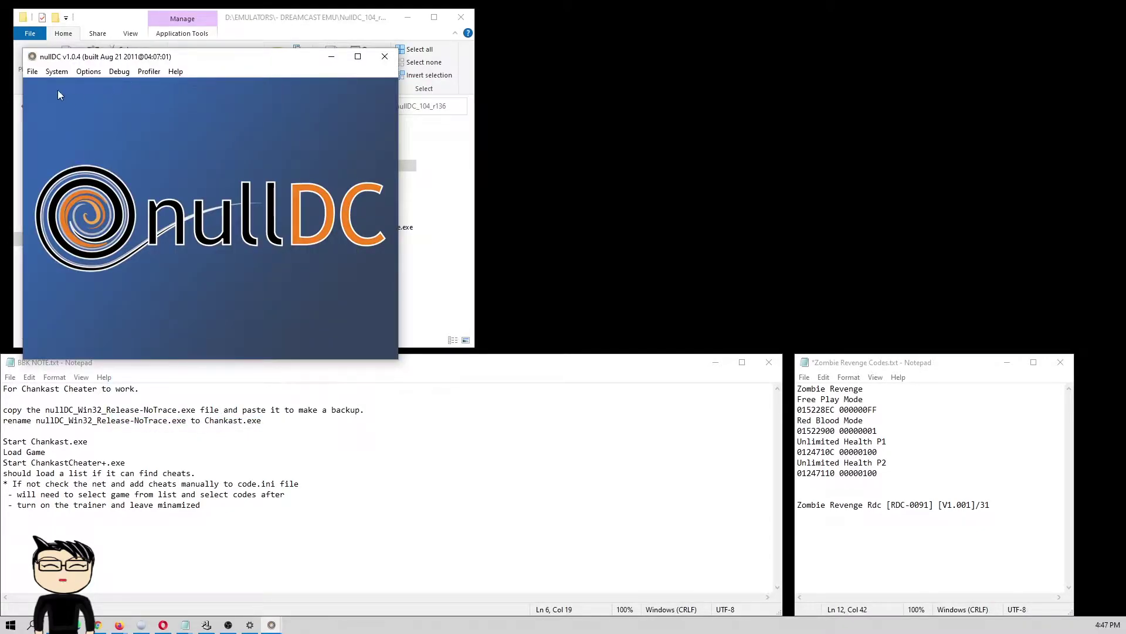
left_click(33, 71)
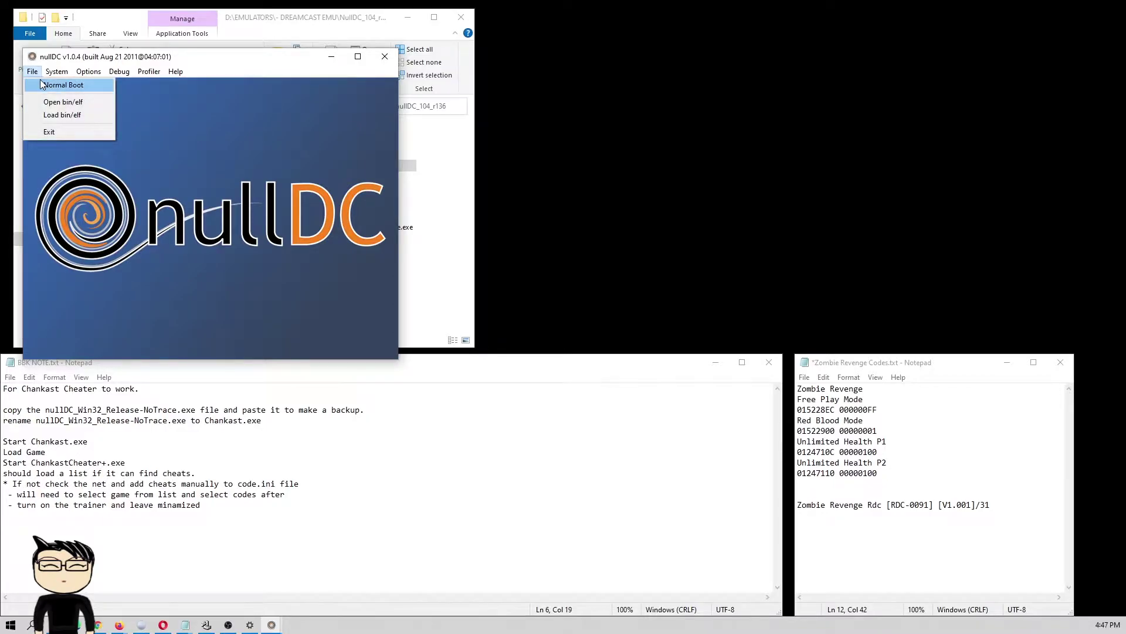
left_click(40, 79)
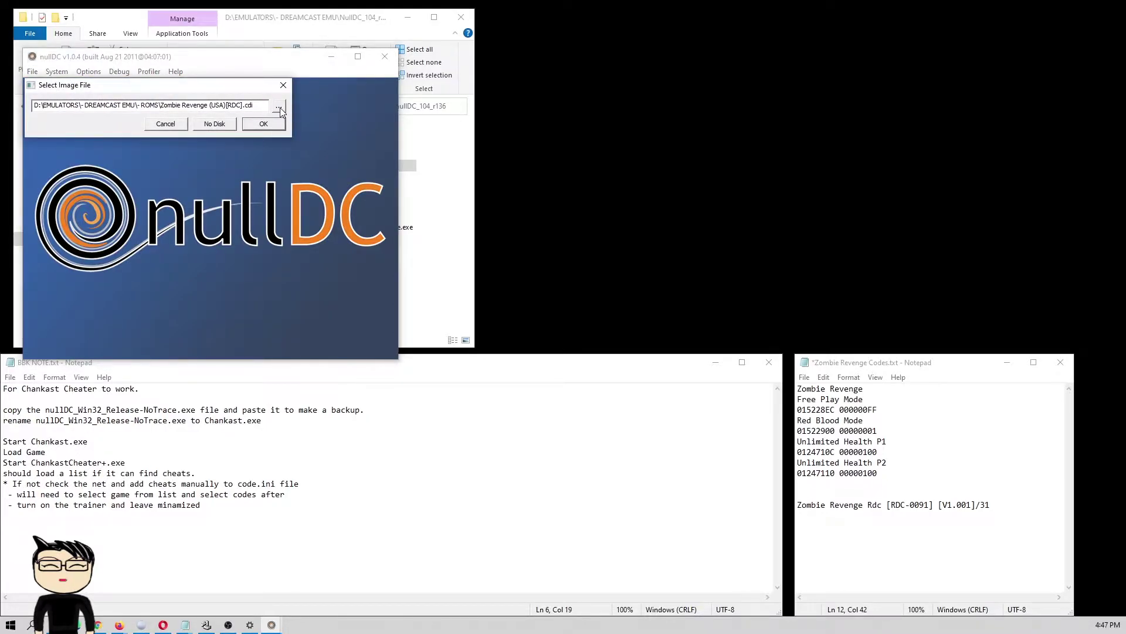
key("Return")
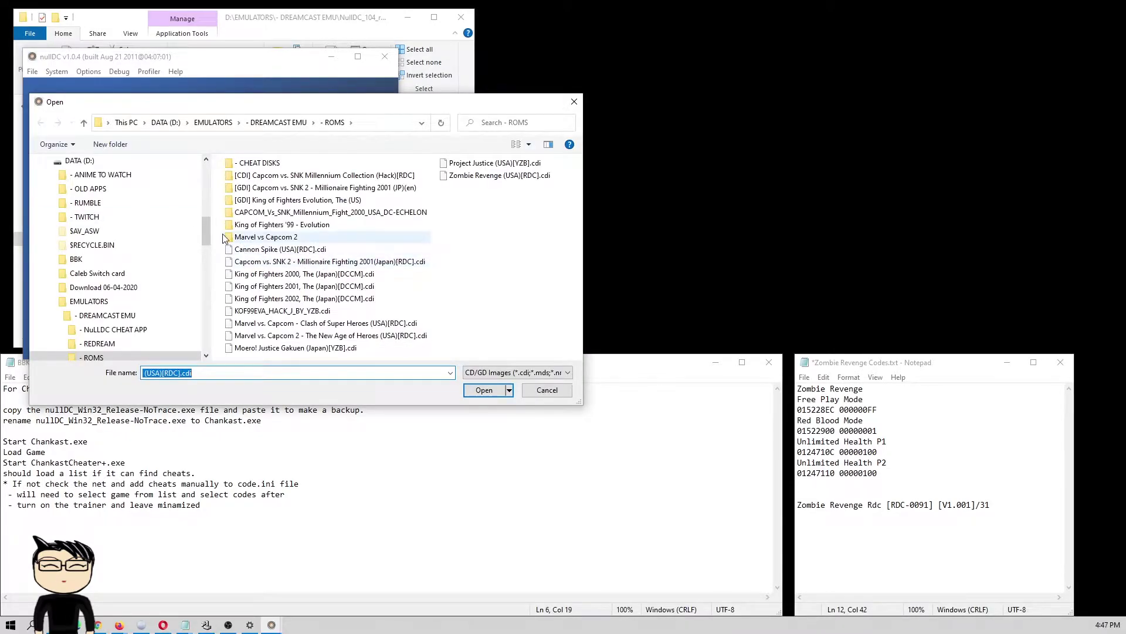
left_click(305, 250)
left_click(484, 390)
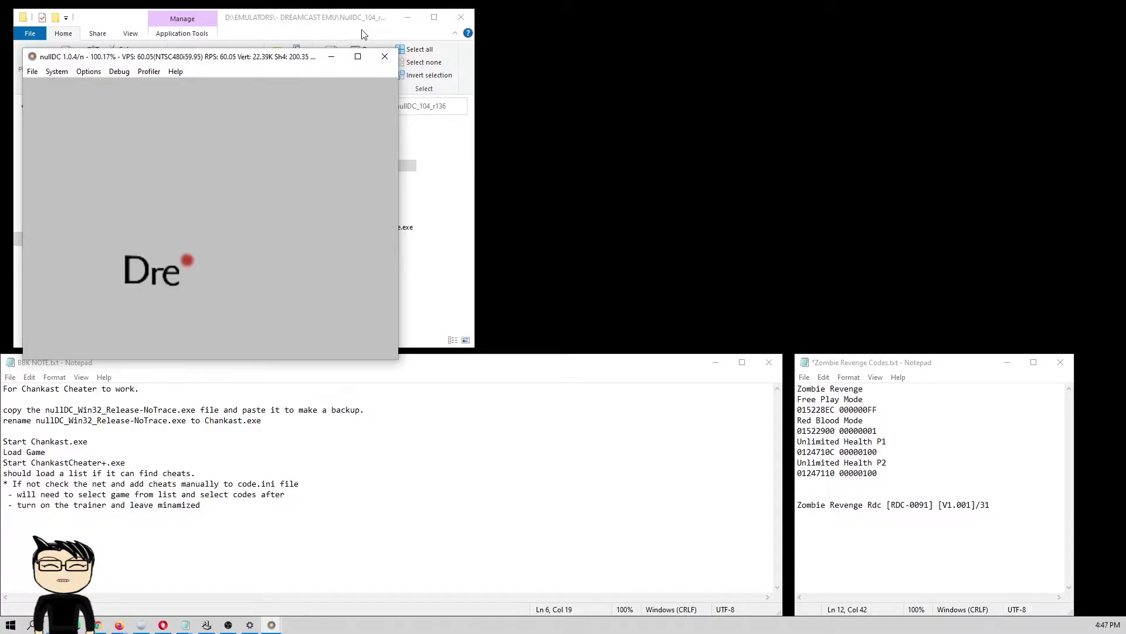
- Switch between the running game and the nullDC_104_r136 folder listing, ending on the folder
left_click(364, 34)
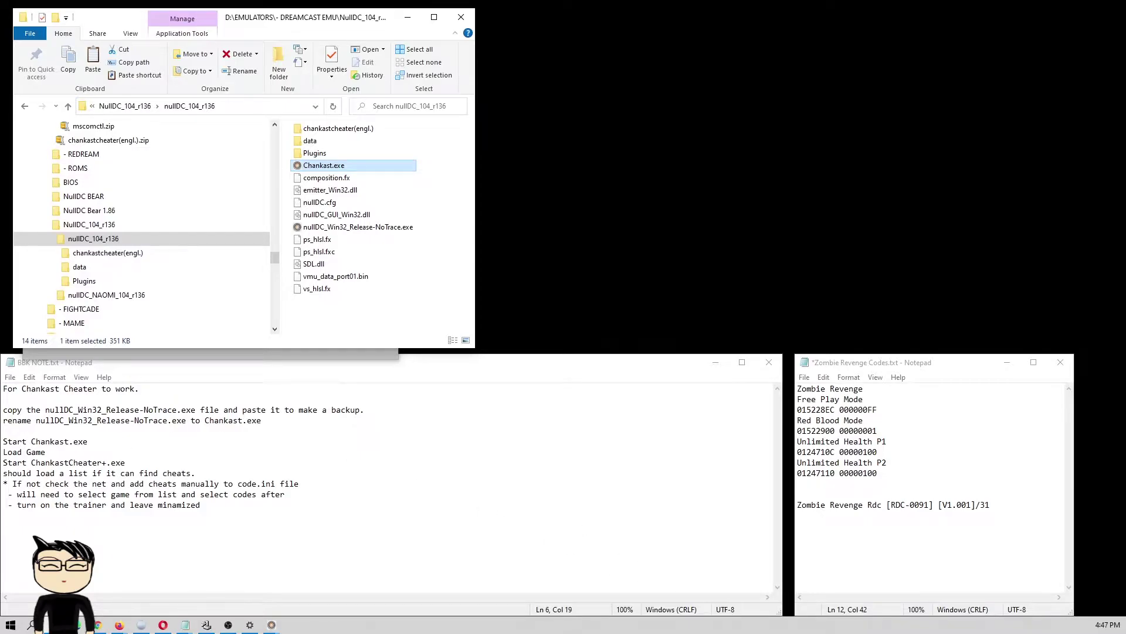
key("alt+Tab")
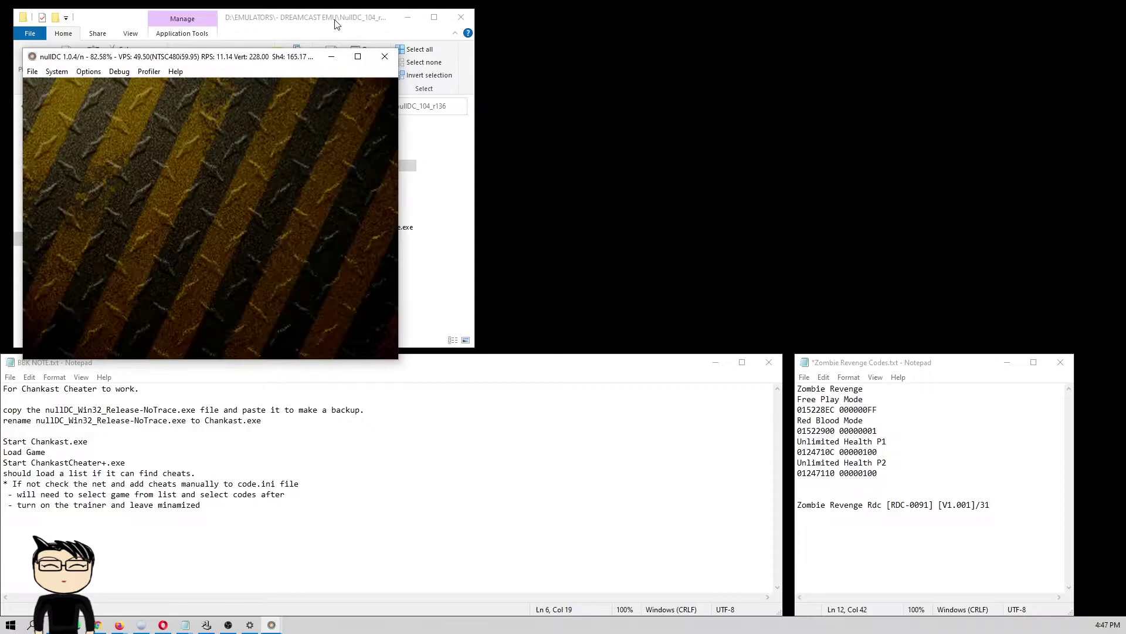
left_click(336, 24)
- Launch ChankastCheater+.exe from the chankastcheater(engl.) folder and place it at the upper right
left_click(344, 133)
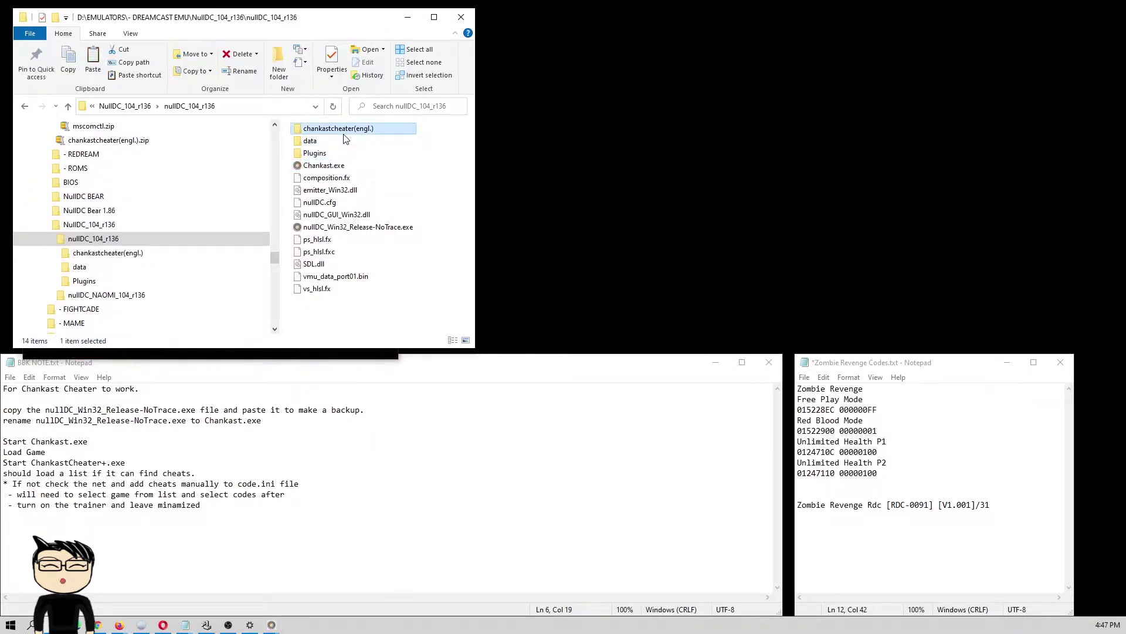
double_click(344, 132)
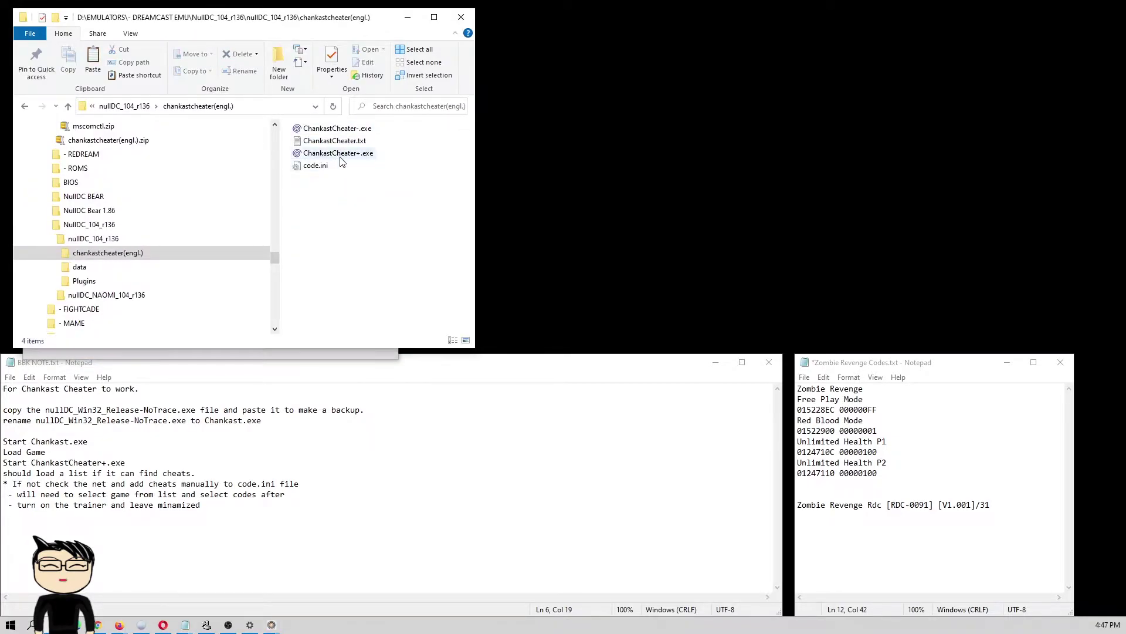
double_click(340, 154)
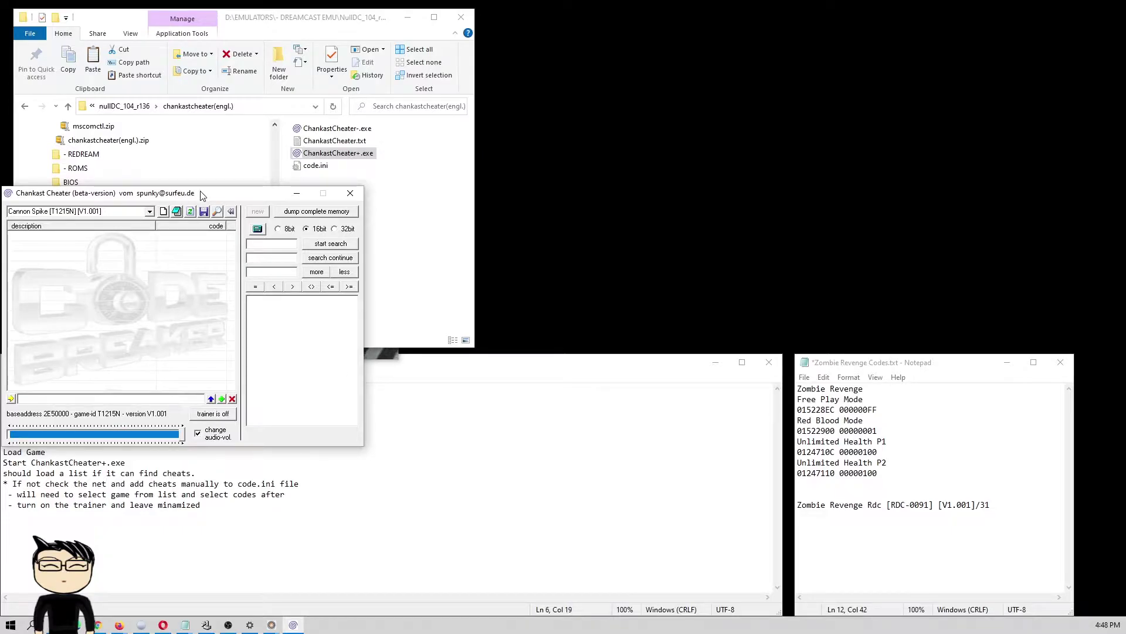
left_click_drag(202, 195, 964, 124)
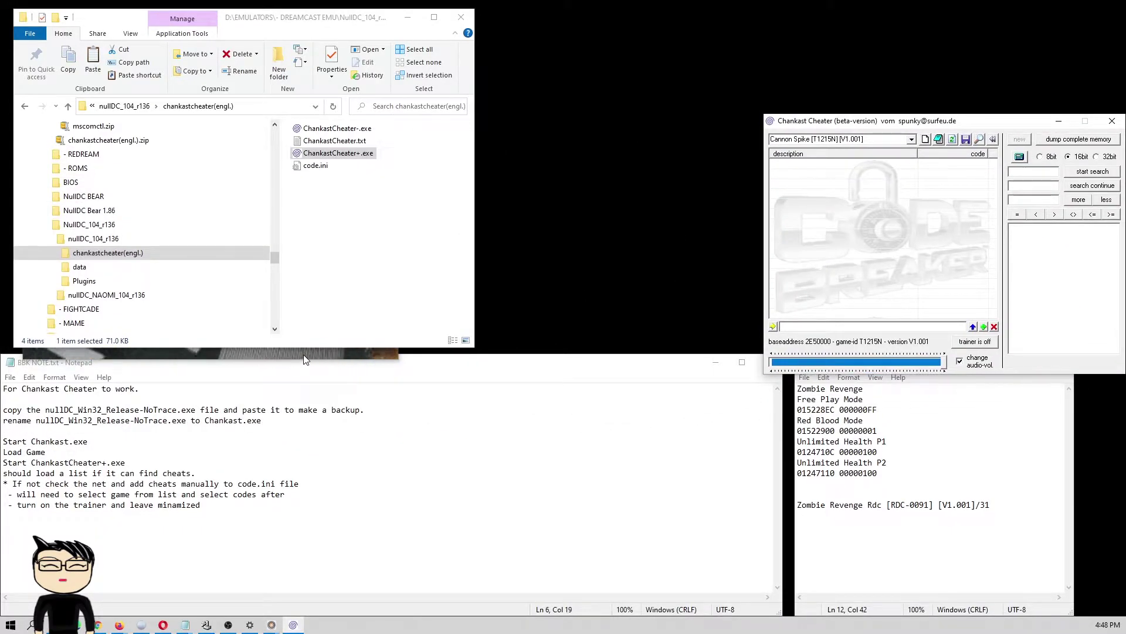
left_click(293, 355)
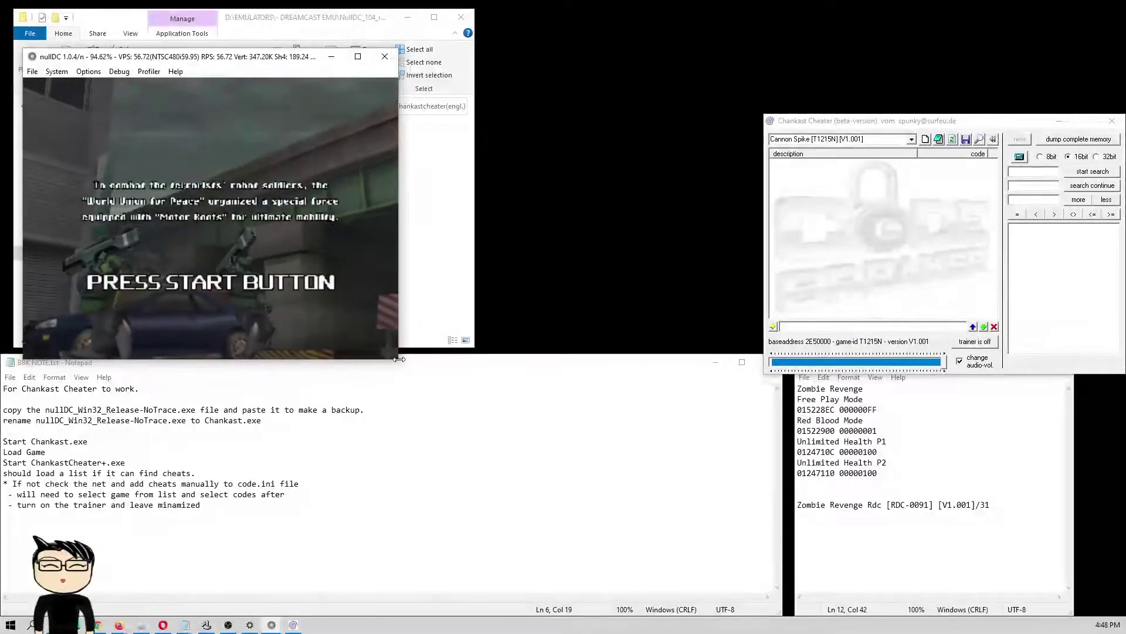
- Enlarge the game window, then open code.ini in Notepad and review its Zombie Revenge section
left_click_drag(397, 362, 764, 538)
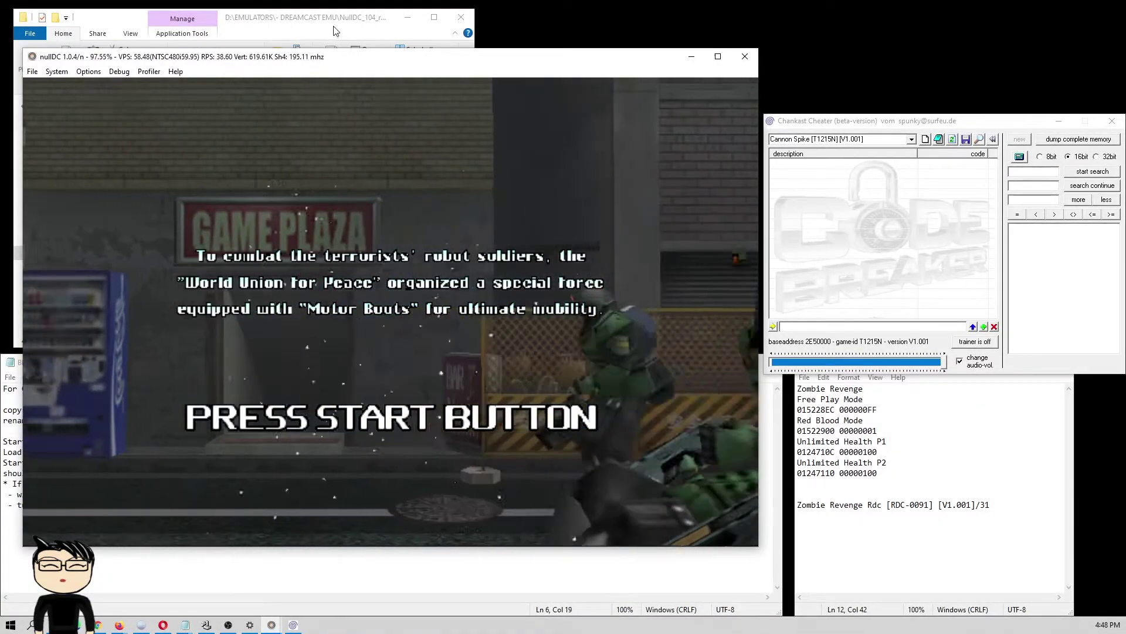
left_click(336, 29)
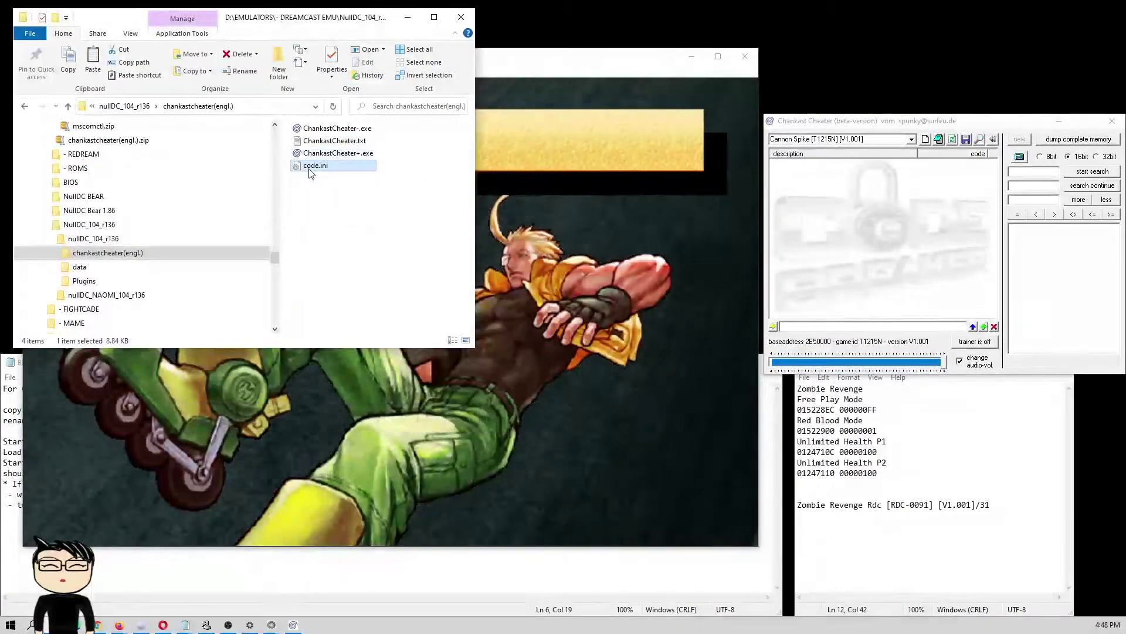
double_click(314, 166)
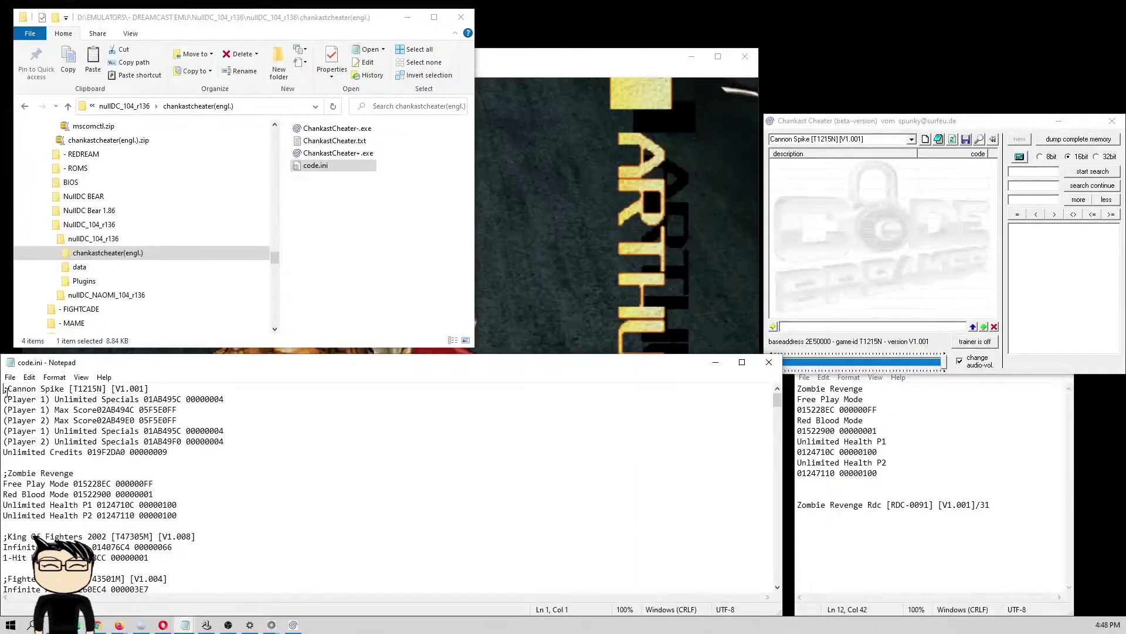
key("Right")
key("Right")
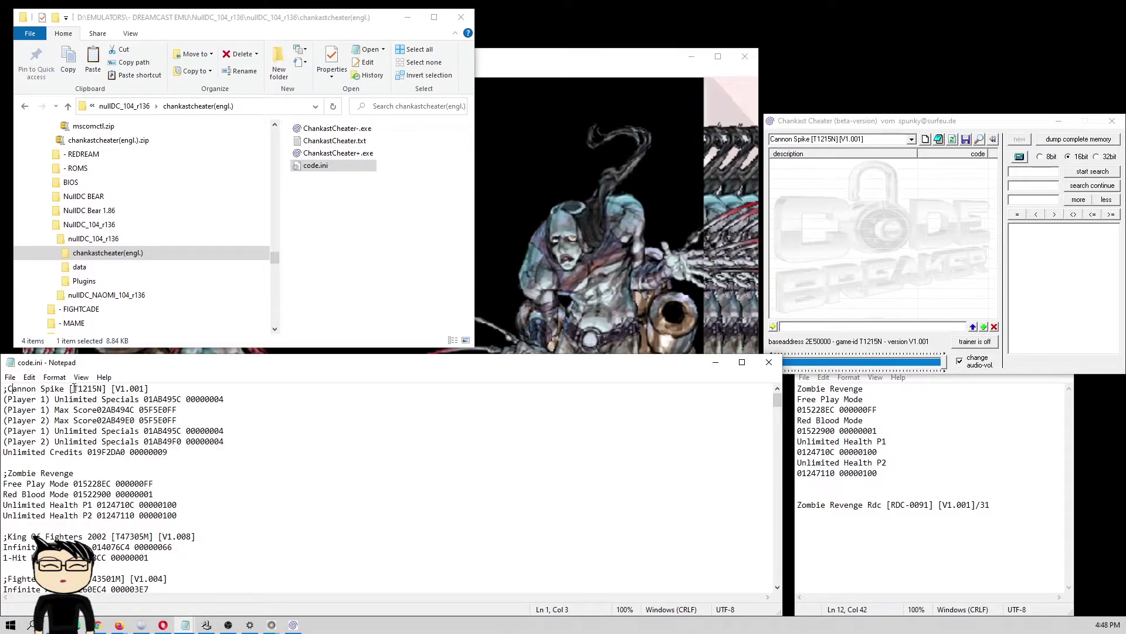
left_click(870, 139)
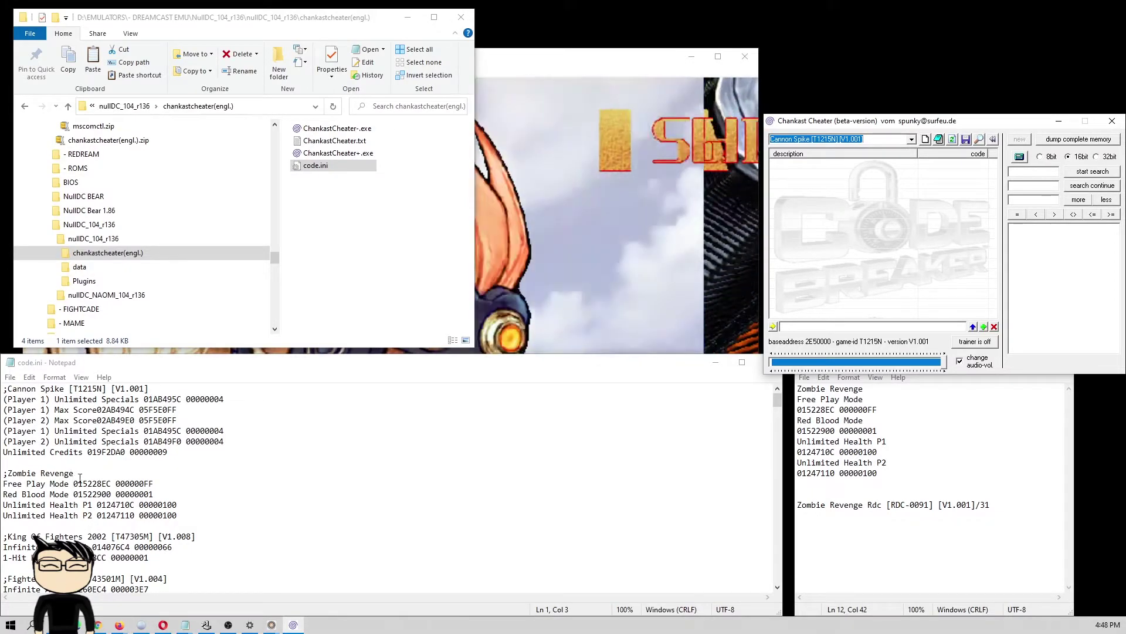
left_click_drag(75, 473, 3, 473)
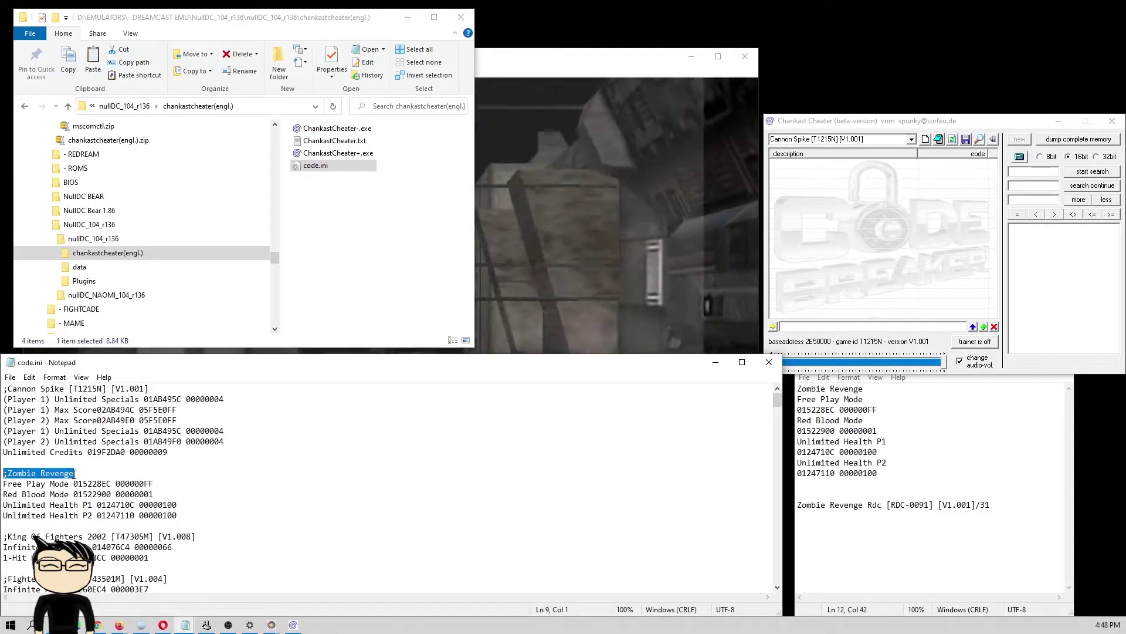
left_click(75, 473)
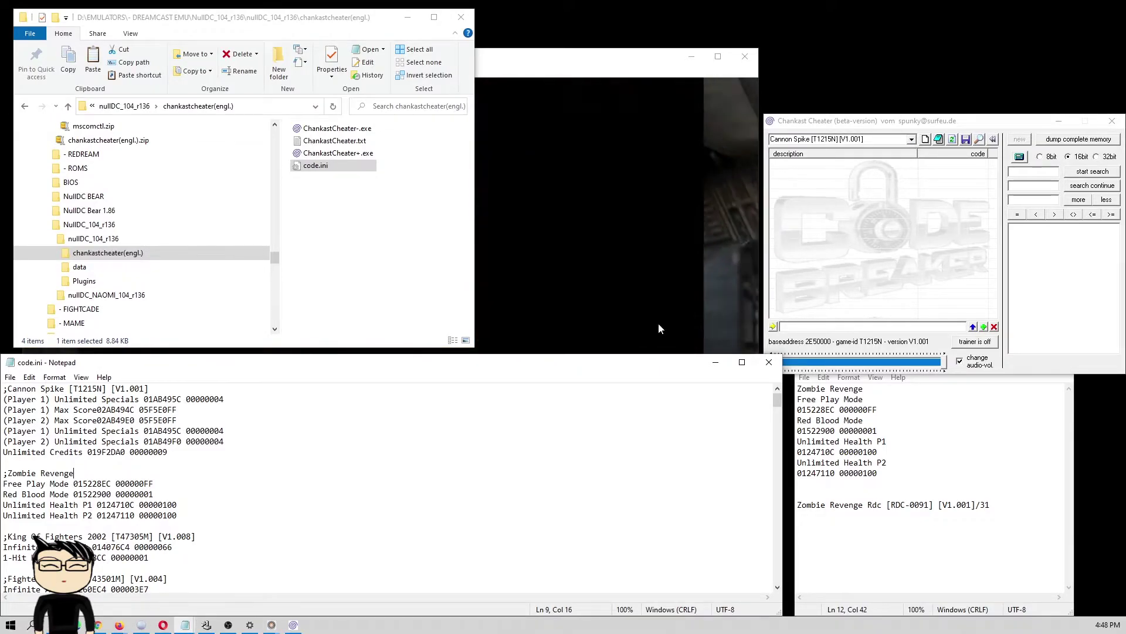
- Choose Cannon Spike, tick (Player 1) Unlimited Specials and Unlimited Credits, and turn the trainer on
left_click_drag(271, 436, 246, 431)
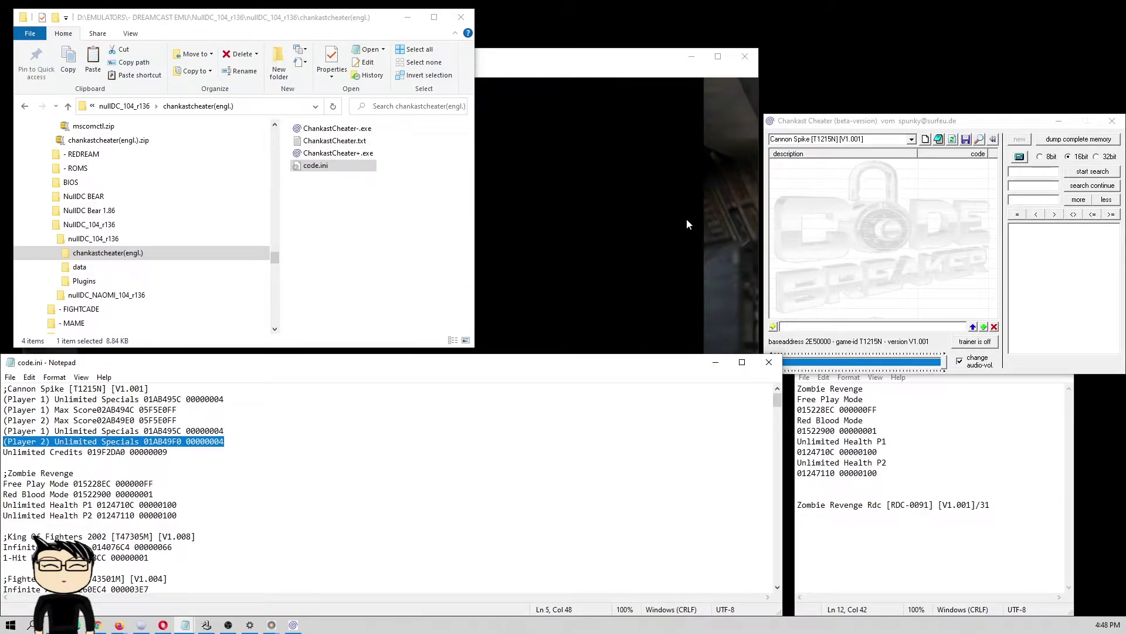
left_click(912, 140)
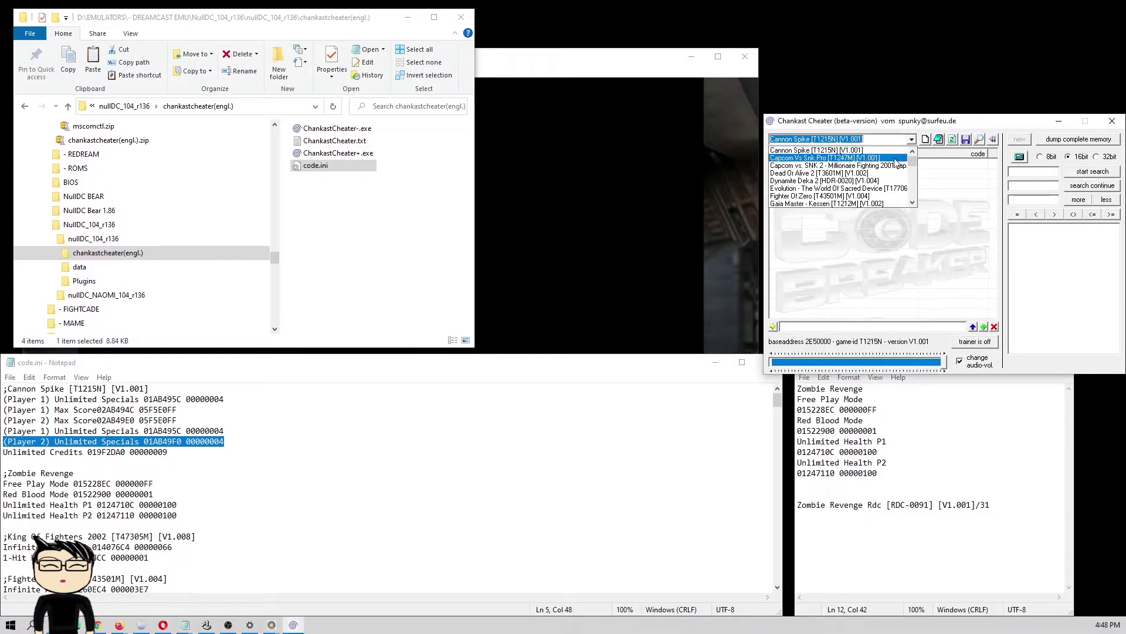
left_click(863, 151)
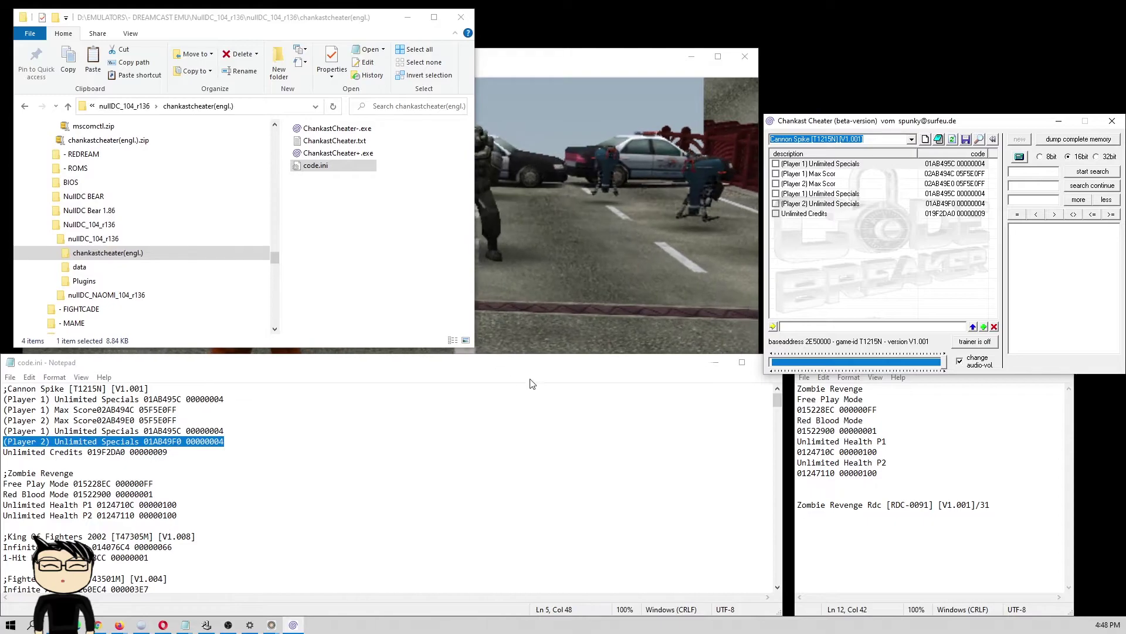
left_click(777, 194)
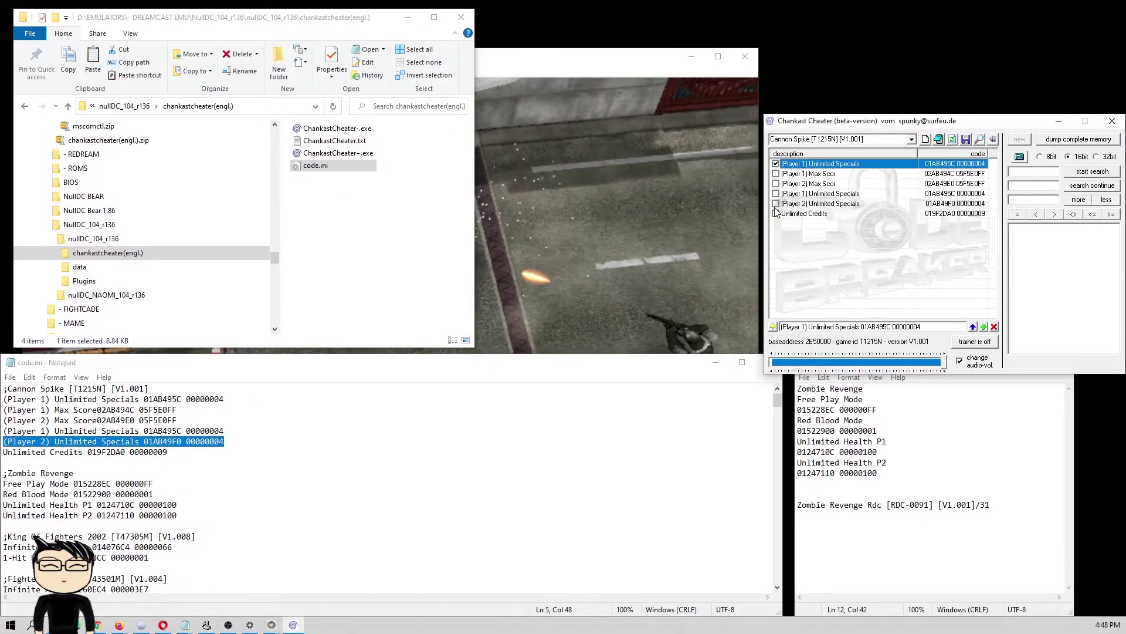
left_click(776, 214)
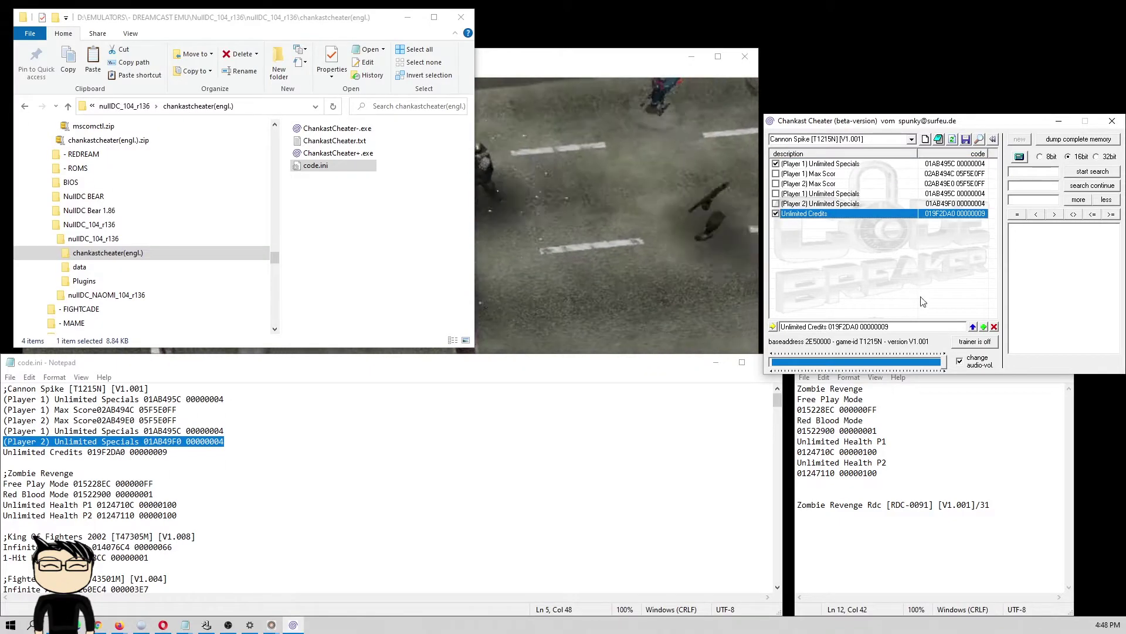
left_click(974, 341)
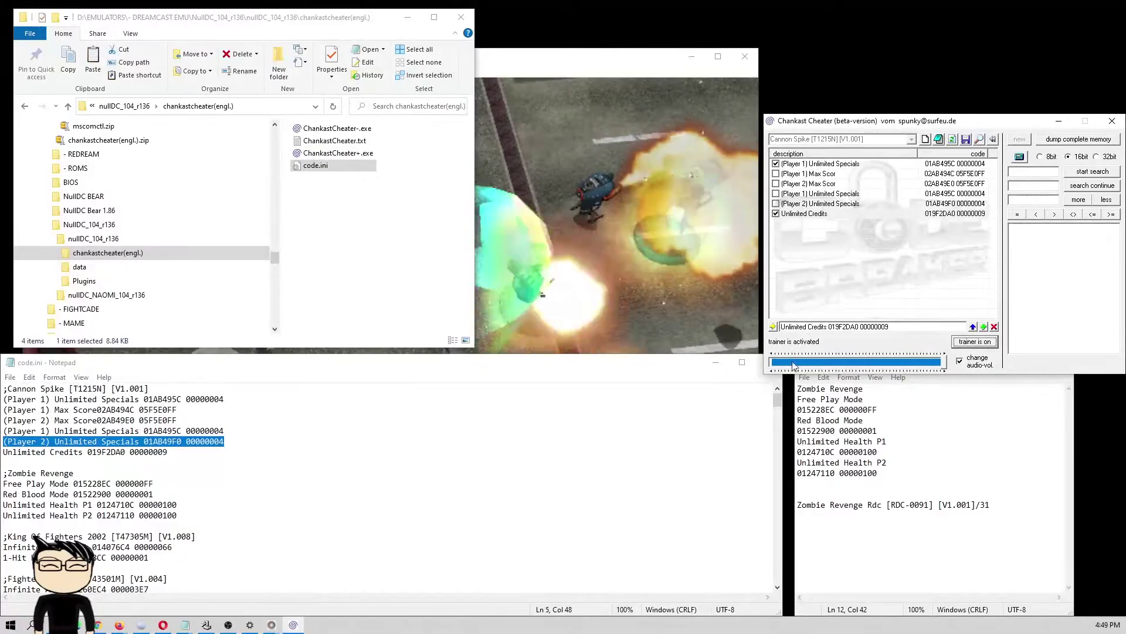
- Start Cannon Spike as Cammy and enlarge the emulator window to test the cheats
left_click(587, 200)
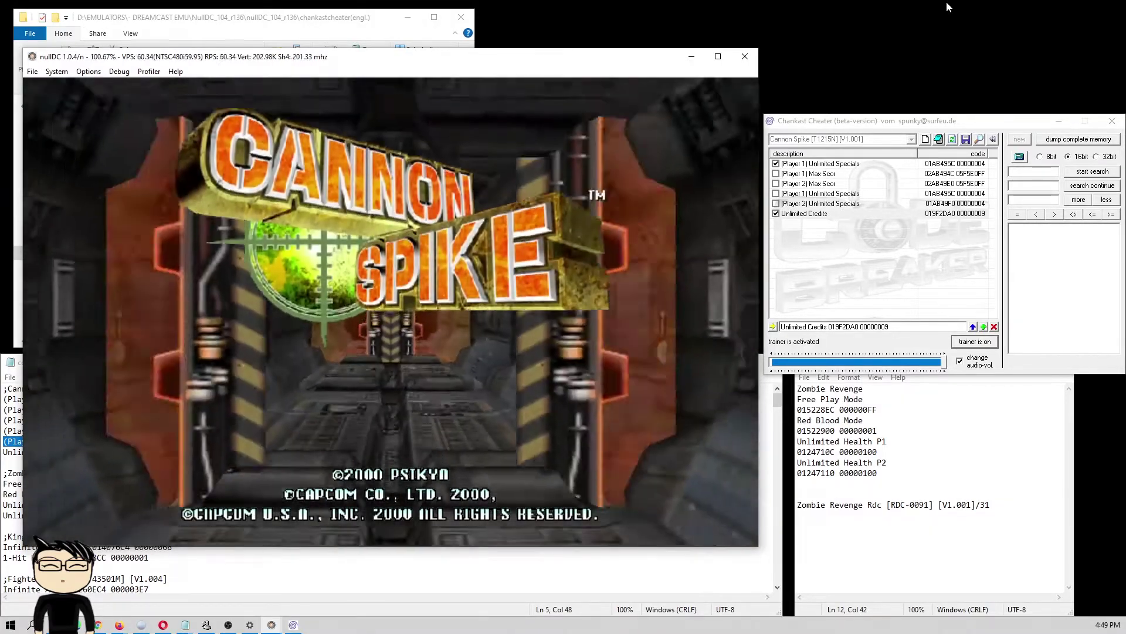
key("Return")
key("Return")
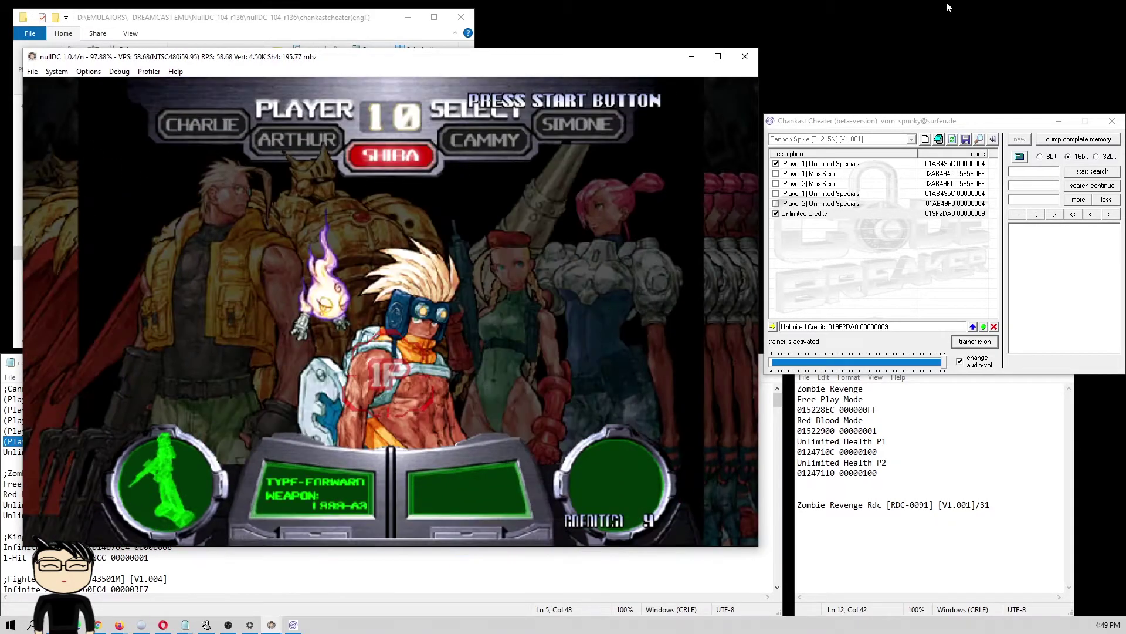
key("Right")
key("Return")
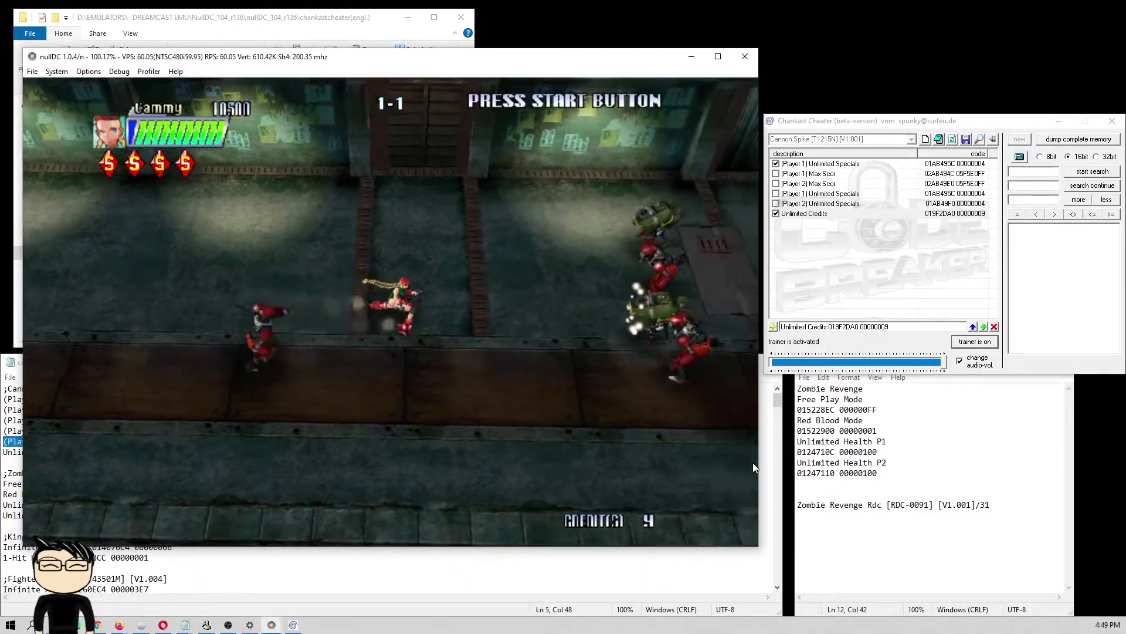
left_click_drag(759, 464, 827, 477)
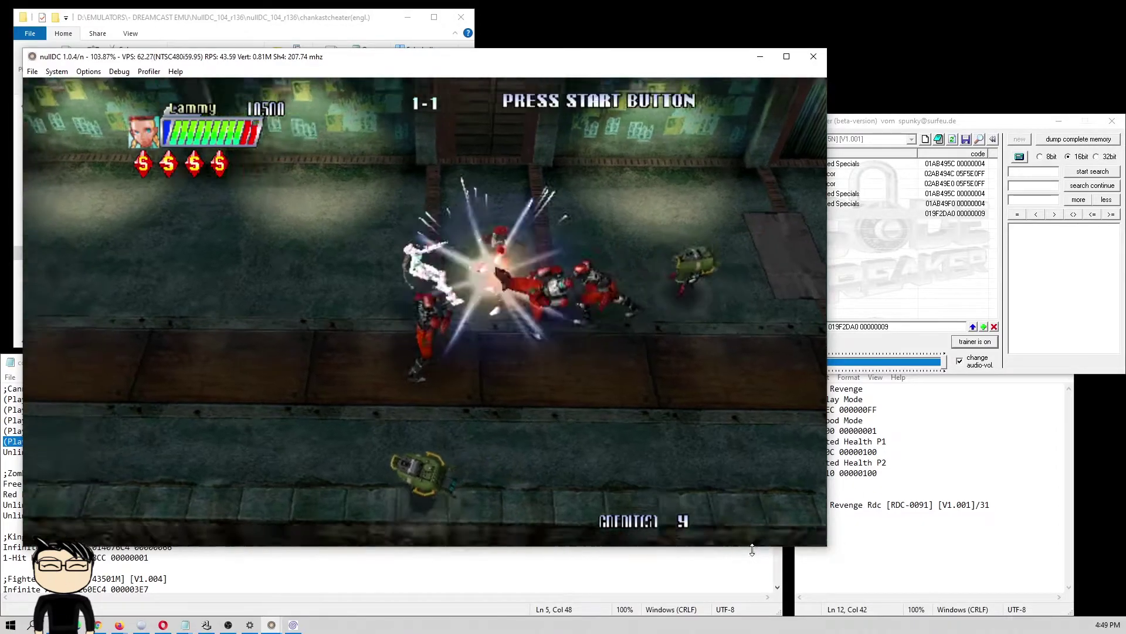
left_click_drag(755, 546, 755, 577)
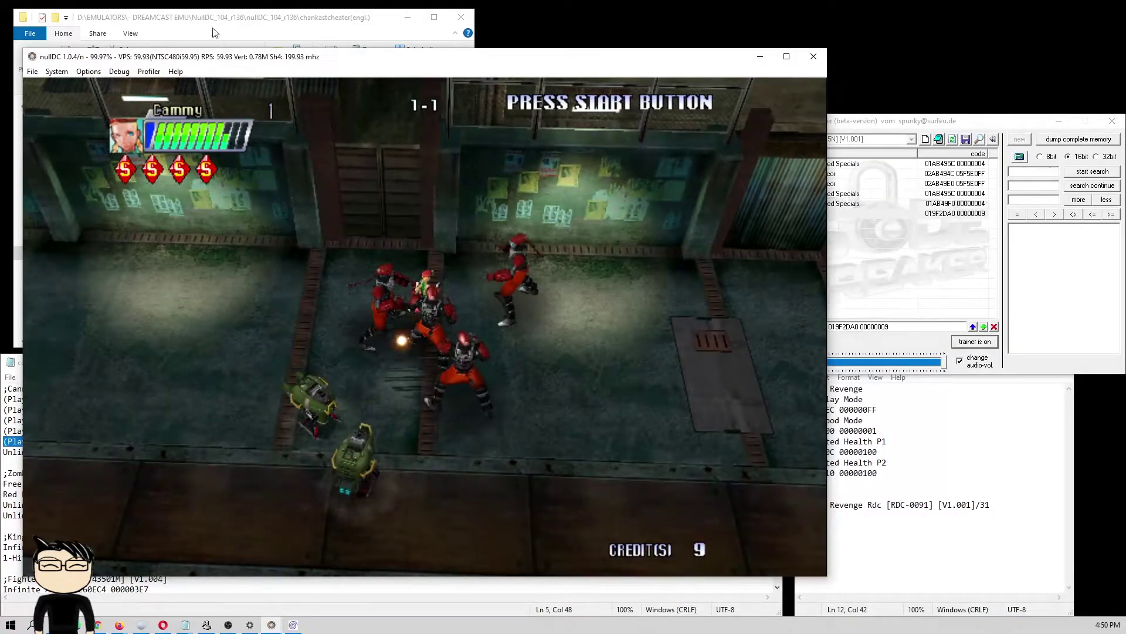
- Exit nullDC from its File menu and close Chankast Cheater
left_click(33, 72)
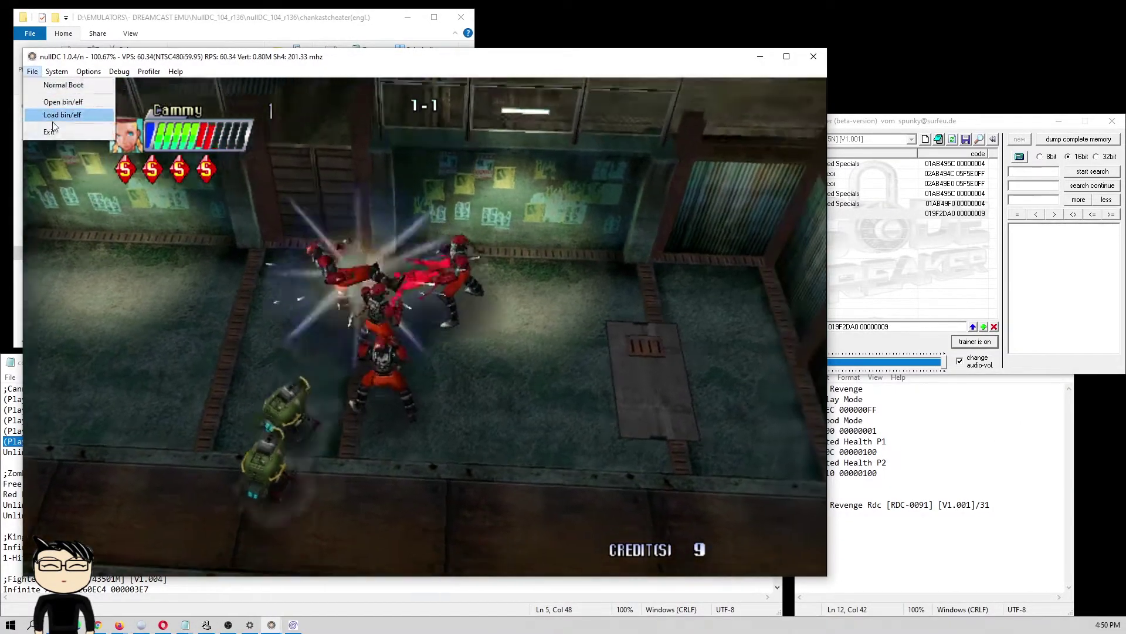
left_click(49, 131)
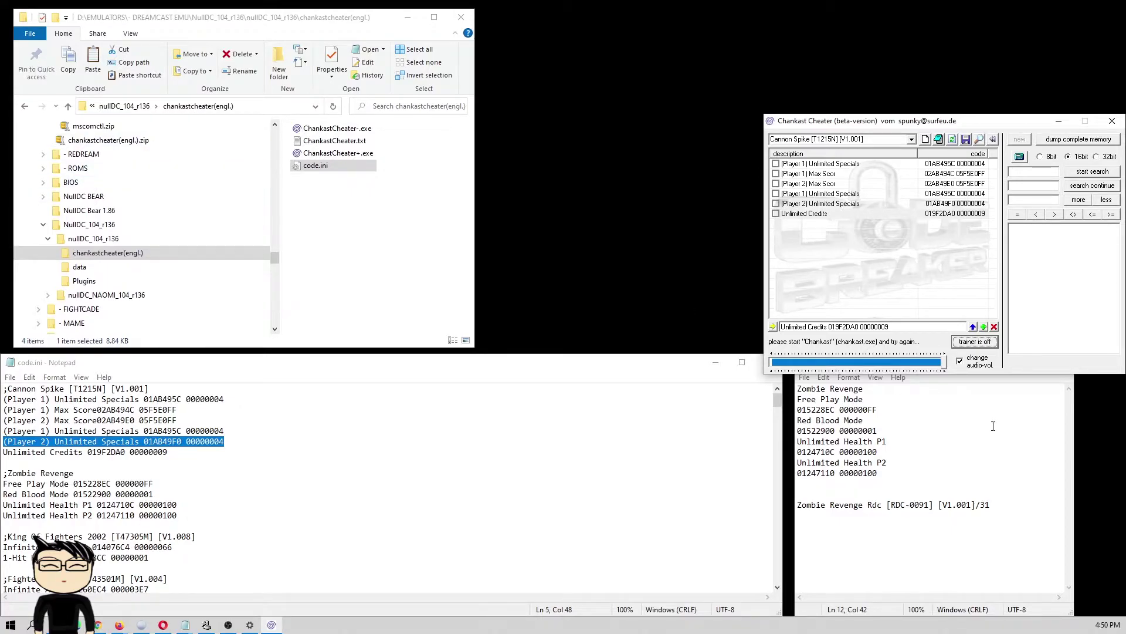
left_click(1112, 121)
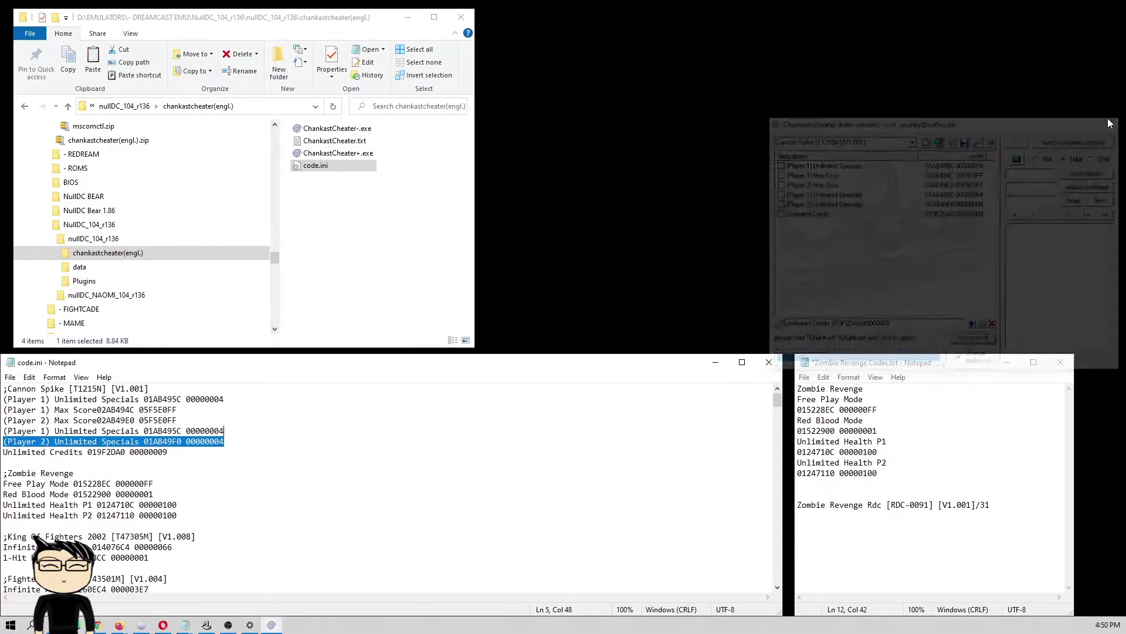
- Delete the old Zombie Revenge block from code.ini and save the file
left_click(222, 471)
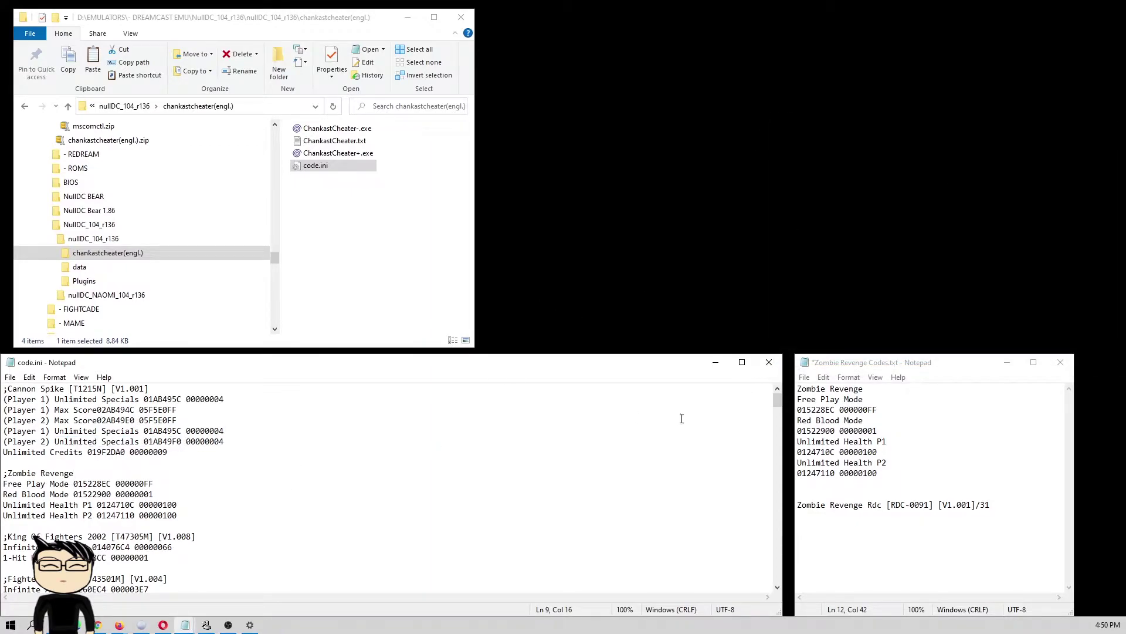
left_click(909, 453)
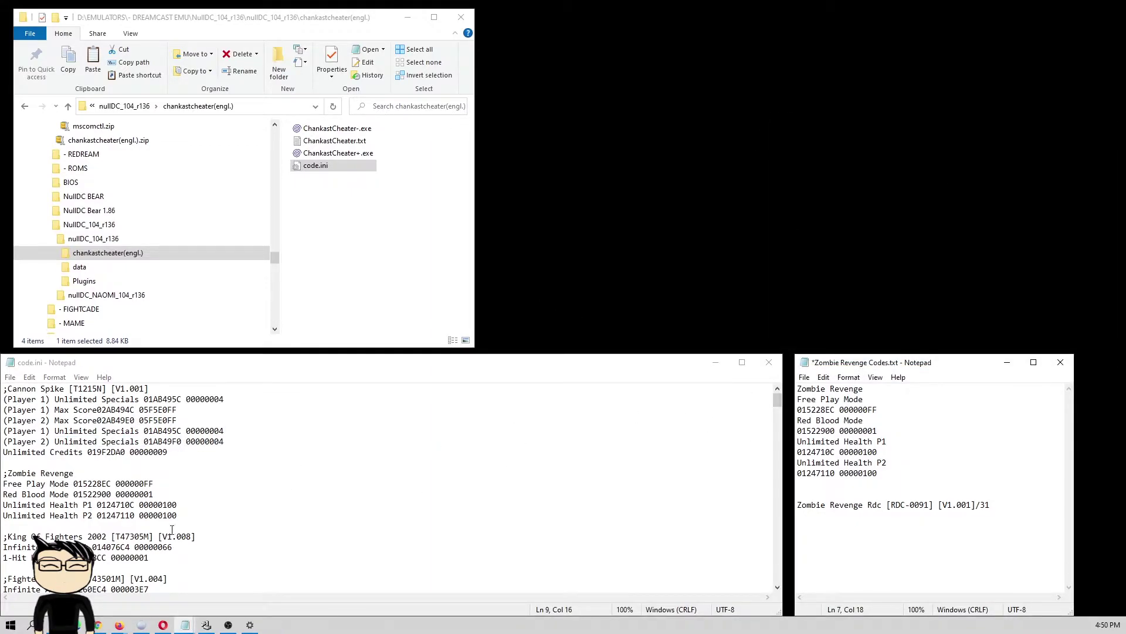
left_click_drag(183, 517, 3, 473)
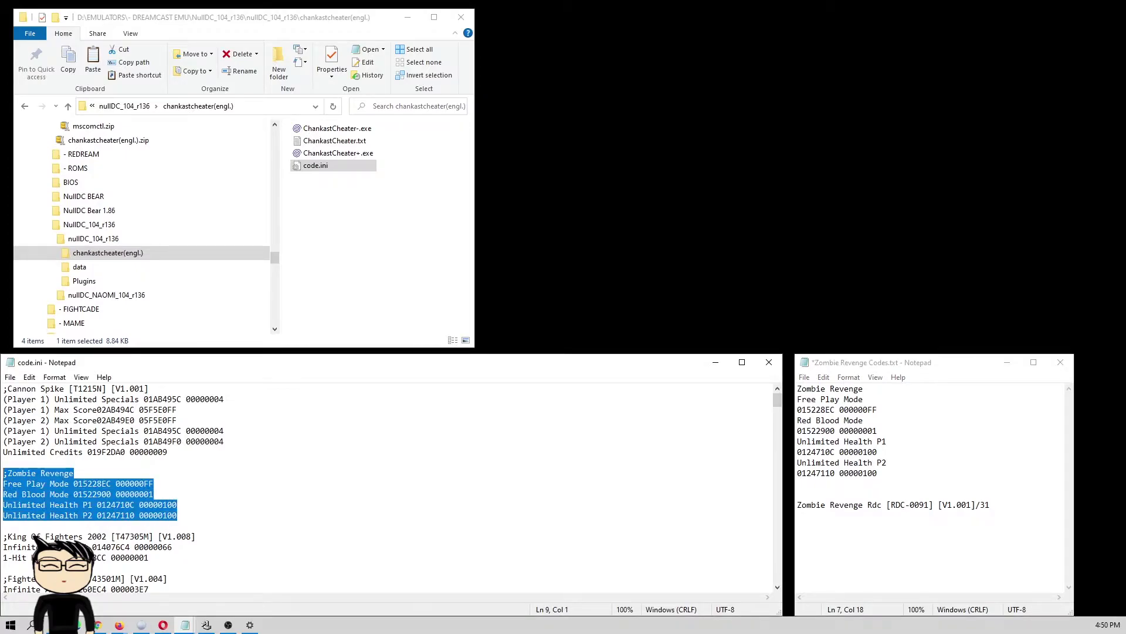
key("BackSpace")
key("BackSpace")
key("BackSpace")
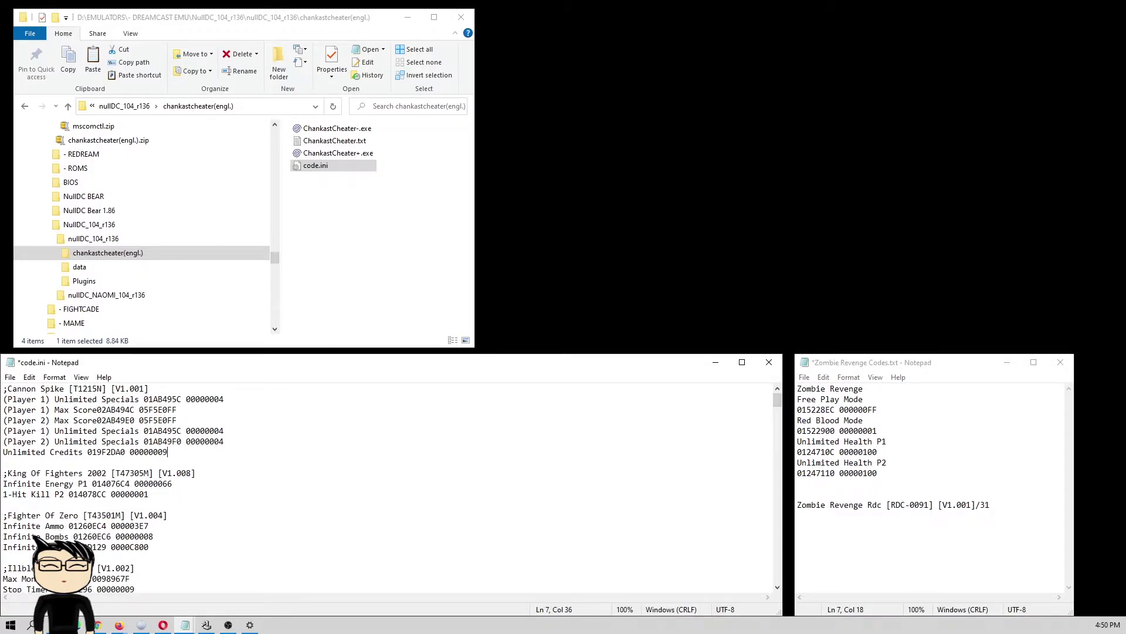
left_click(10, 376)
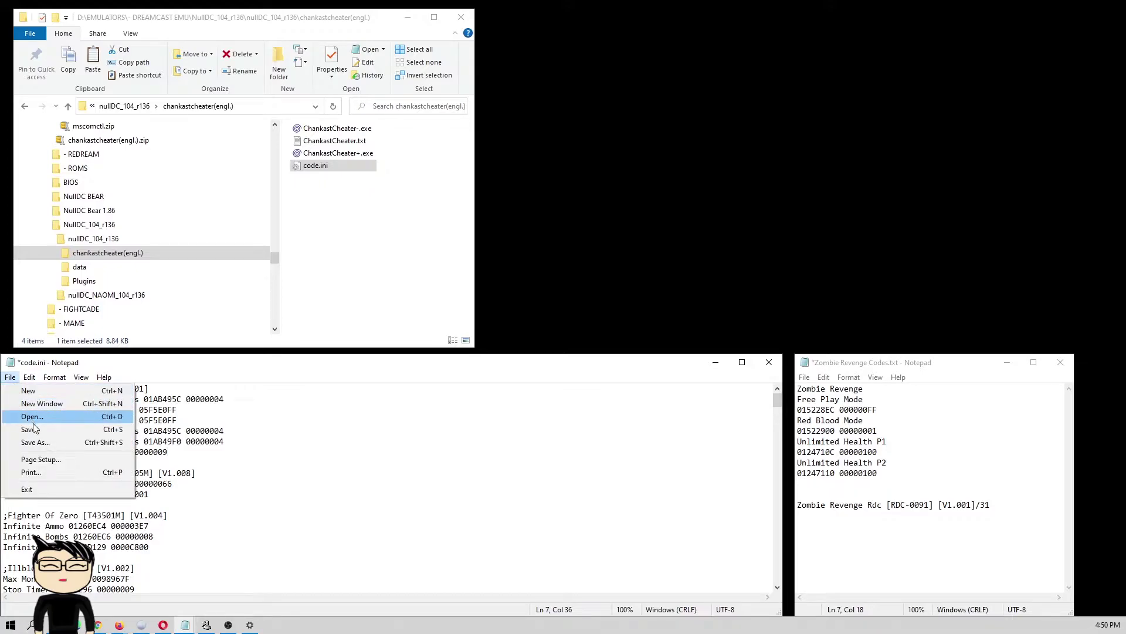
left_click(26, 428)
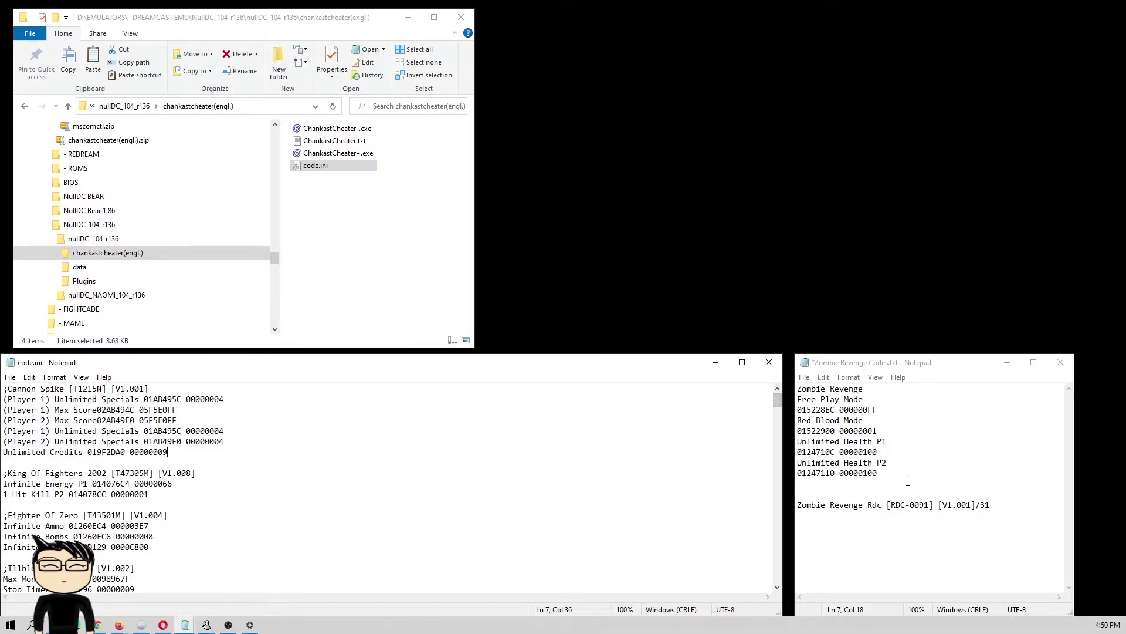
- Add a ';Zombie Revenge Rdc [RDC-0091] [V1.001]/31' header after the Cannon Spike codes in code.ini
left_click(833, 478)
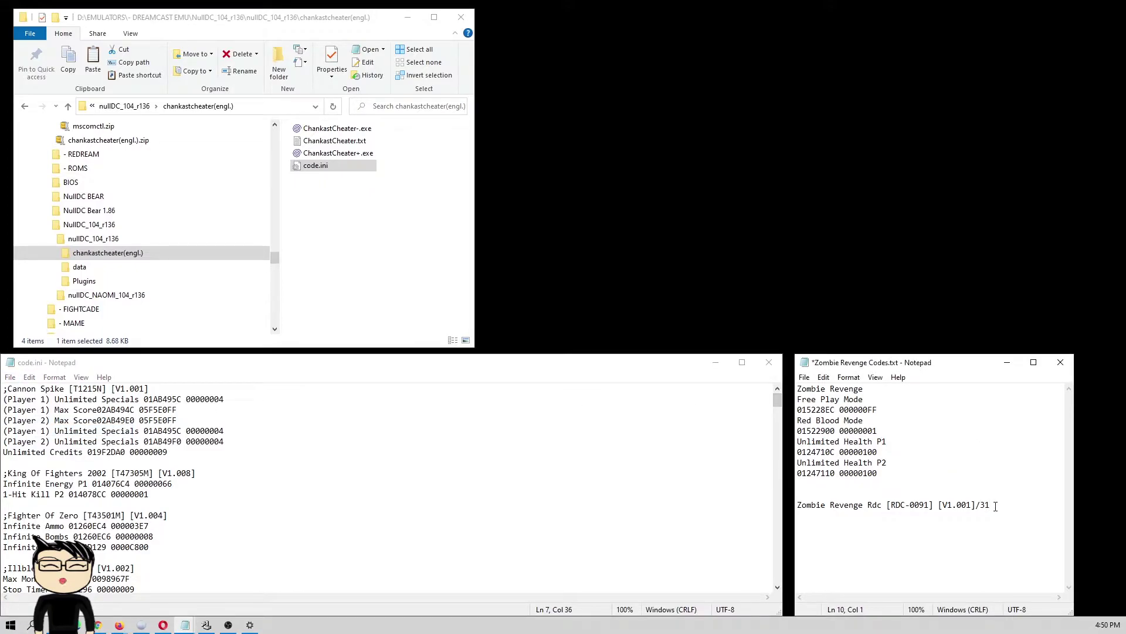
left_click_drag(996, 505, 799, 514)
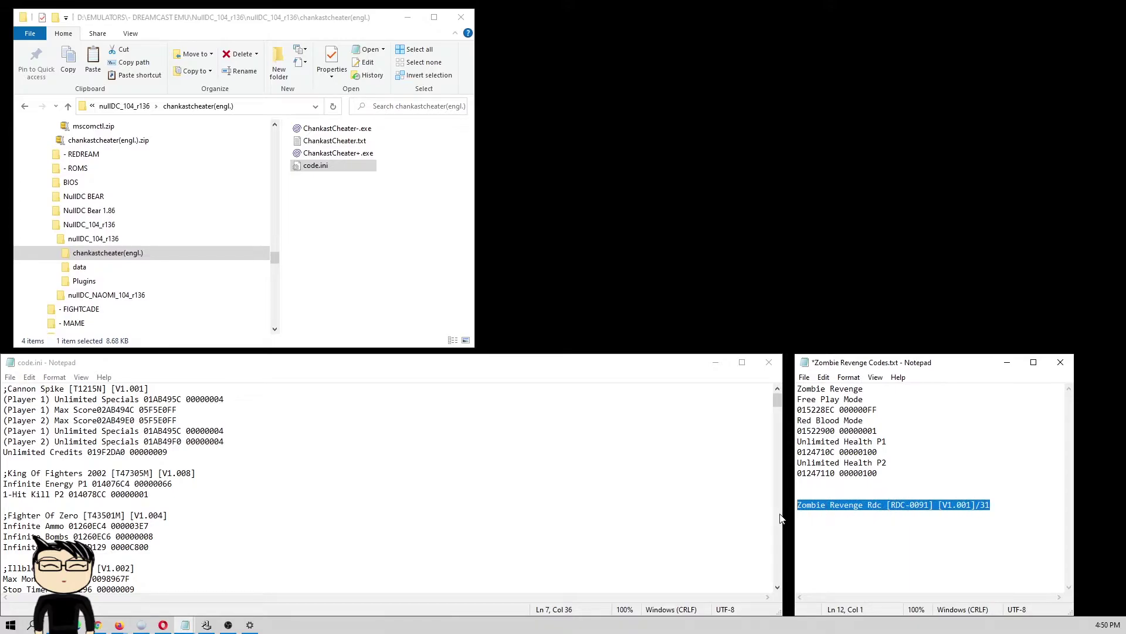
key("ctrl+c")
left_click(174, 464)
key("Return")
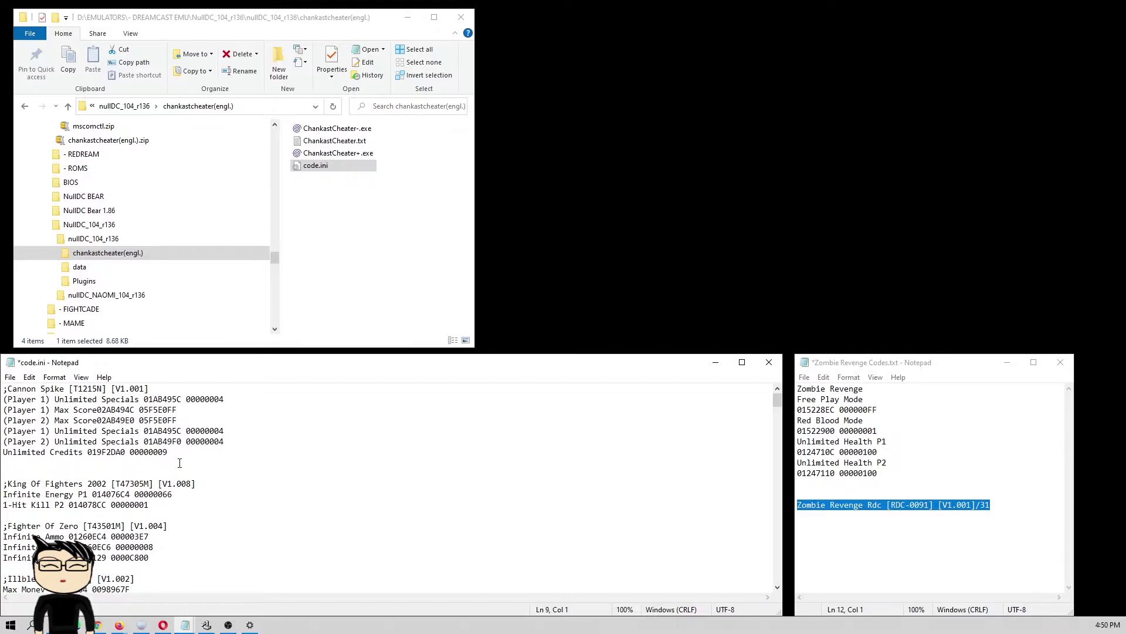
type(";")
key("ctrl+v")
key("Return")
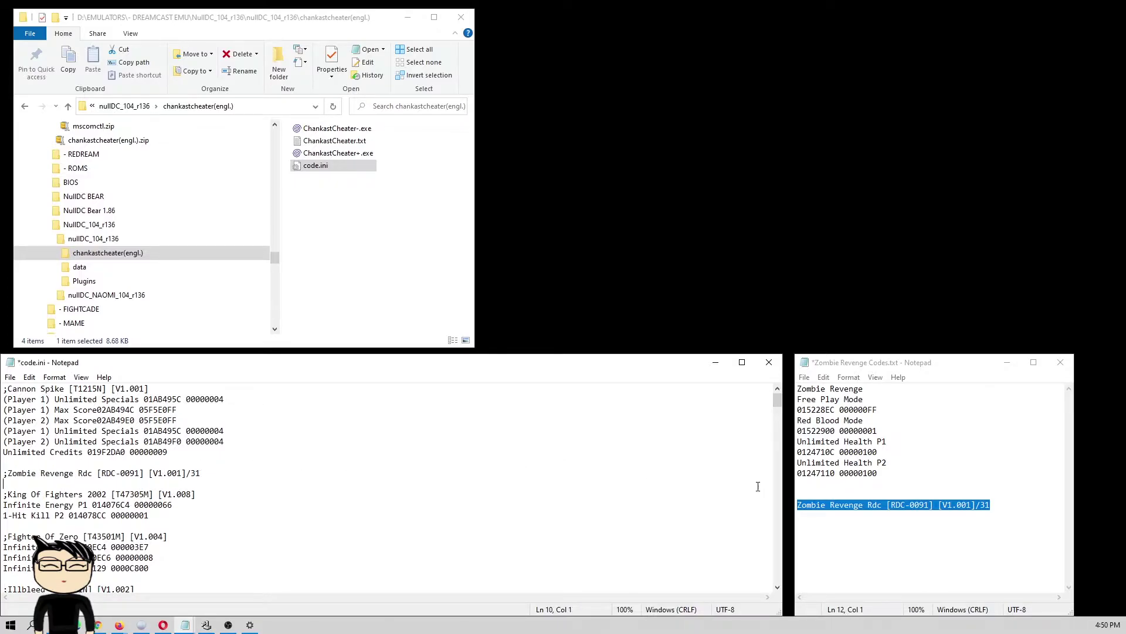
- Paste the four Zombie Revenge codes below it, joining each code onto its name line
left_click_drag(880, 474, 738, 395)
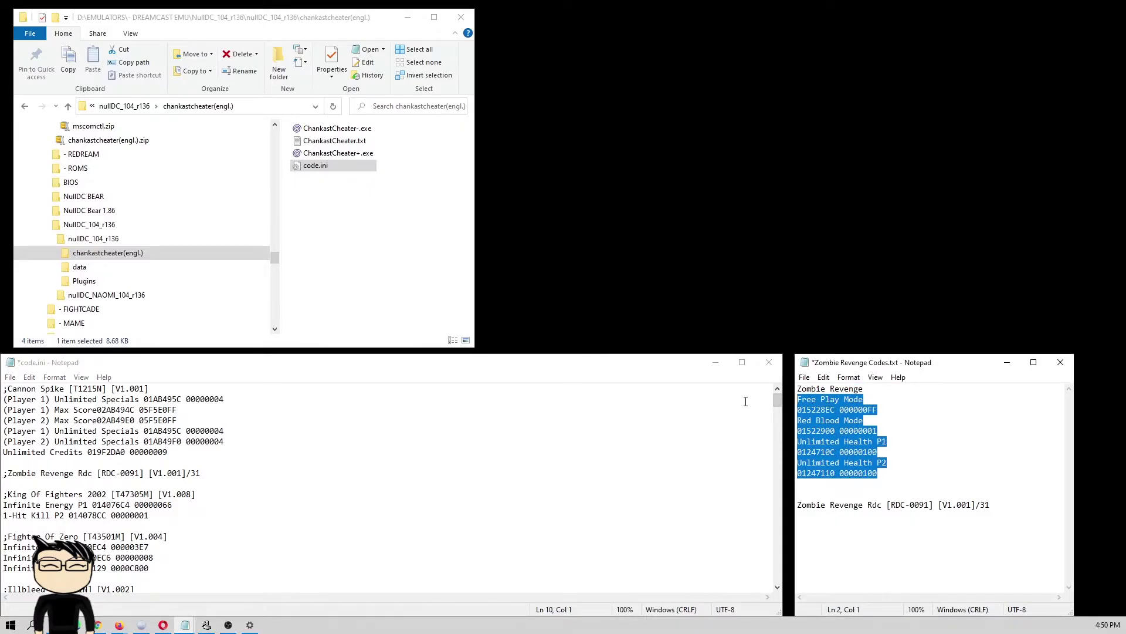
left_click(69, 485)
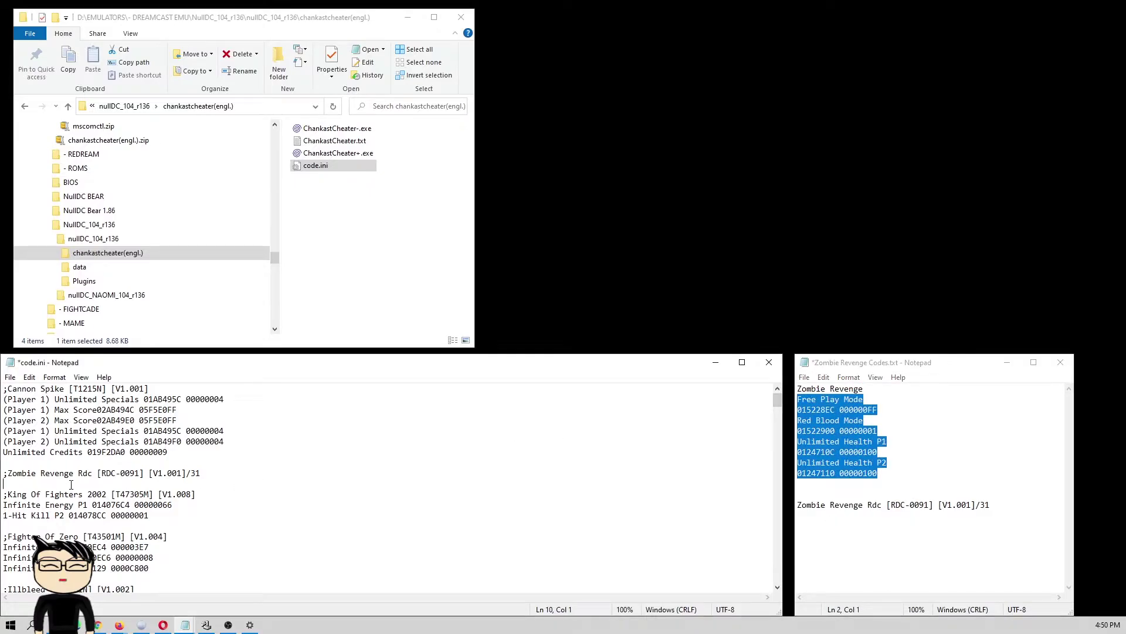
key("ctrl+v")
key("Return")
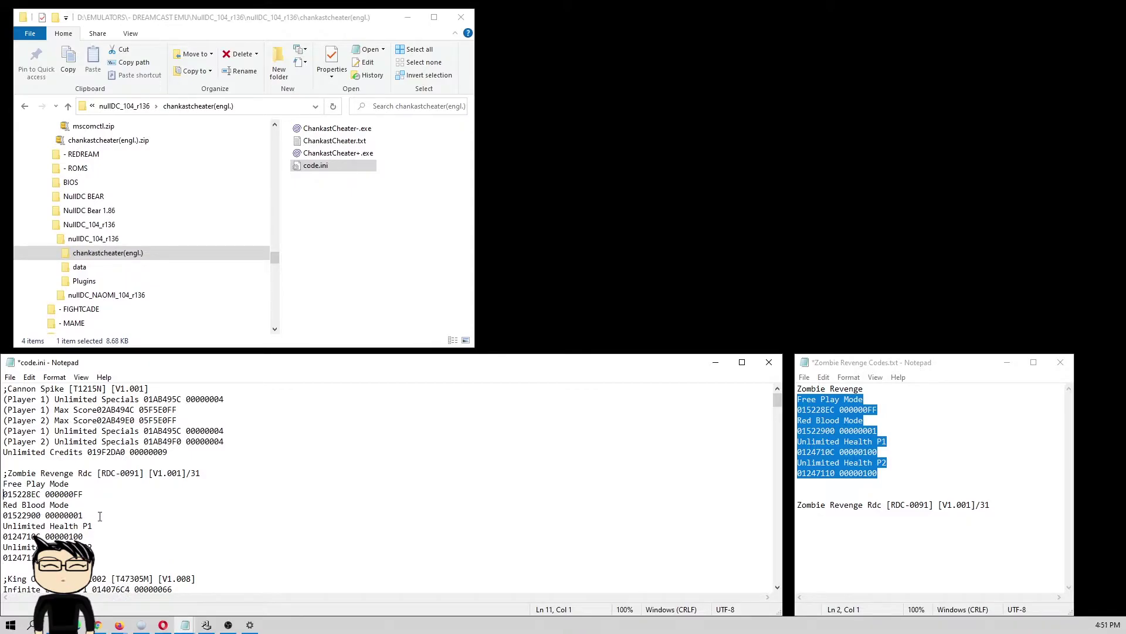
key("BackSpace")
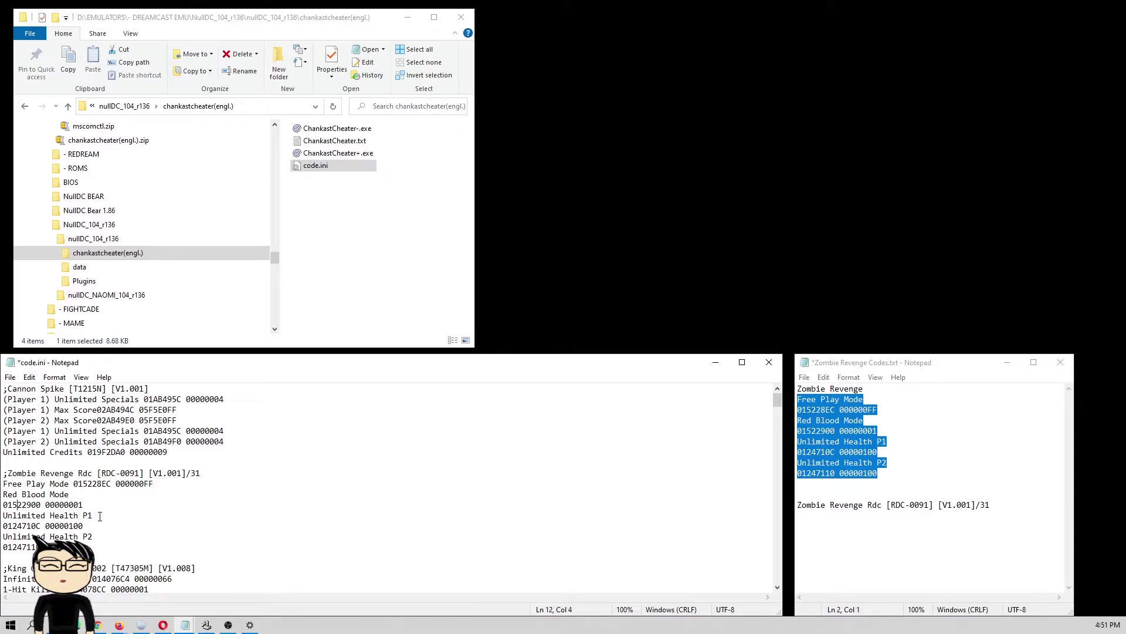
key("BackSpace")
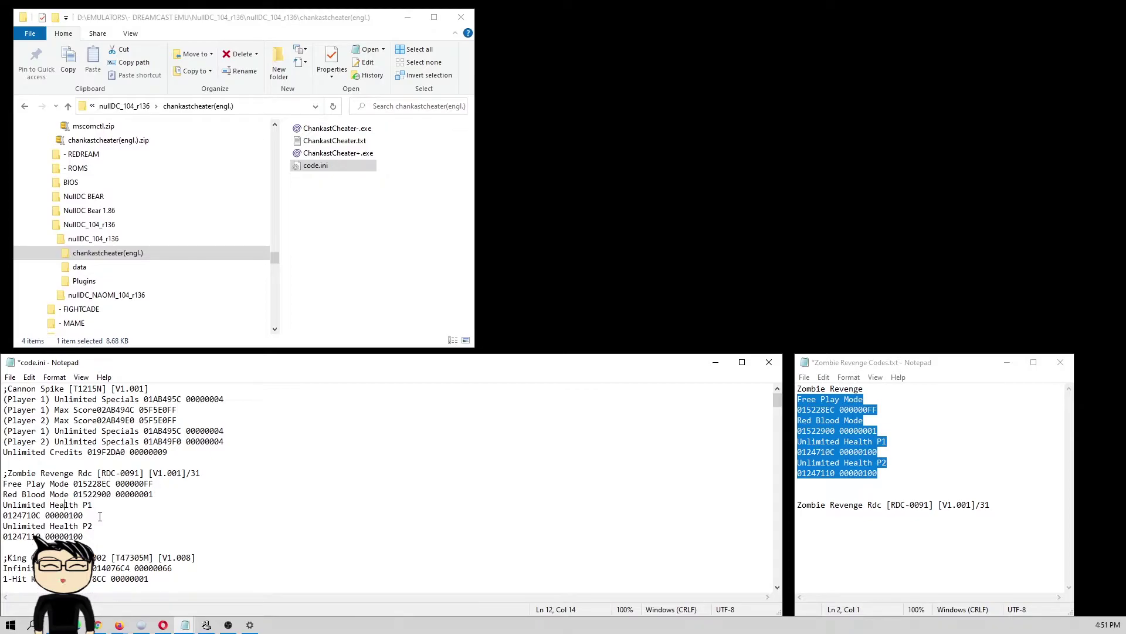
key("BackSpace")
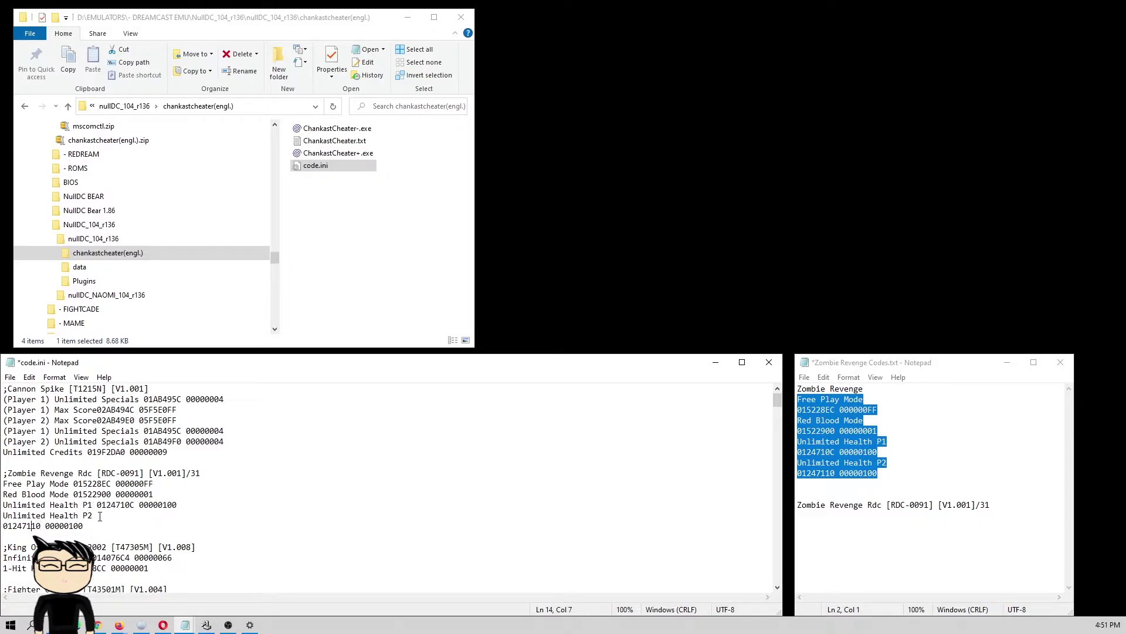
key("BackSpace")
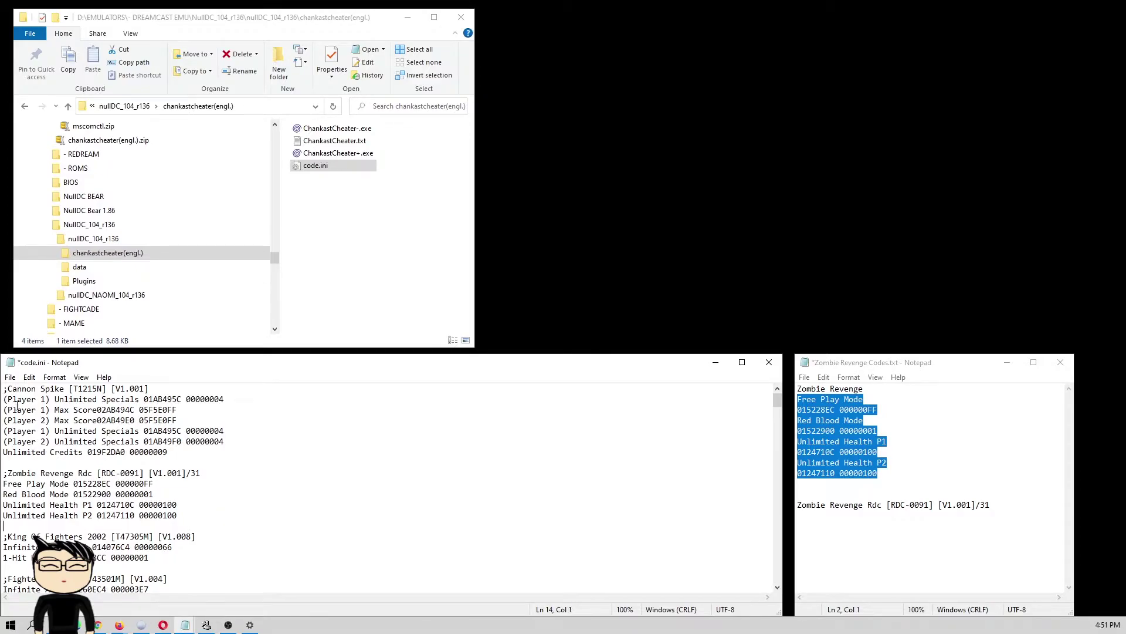
- Save code.ini, close Zombie Revenge Codes.txt keeping its changes, and locate nullDC_104_r136 in Explorer
left_click(10, 377)
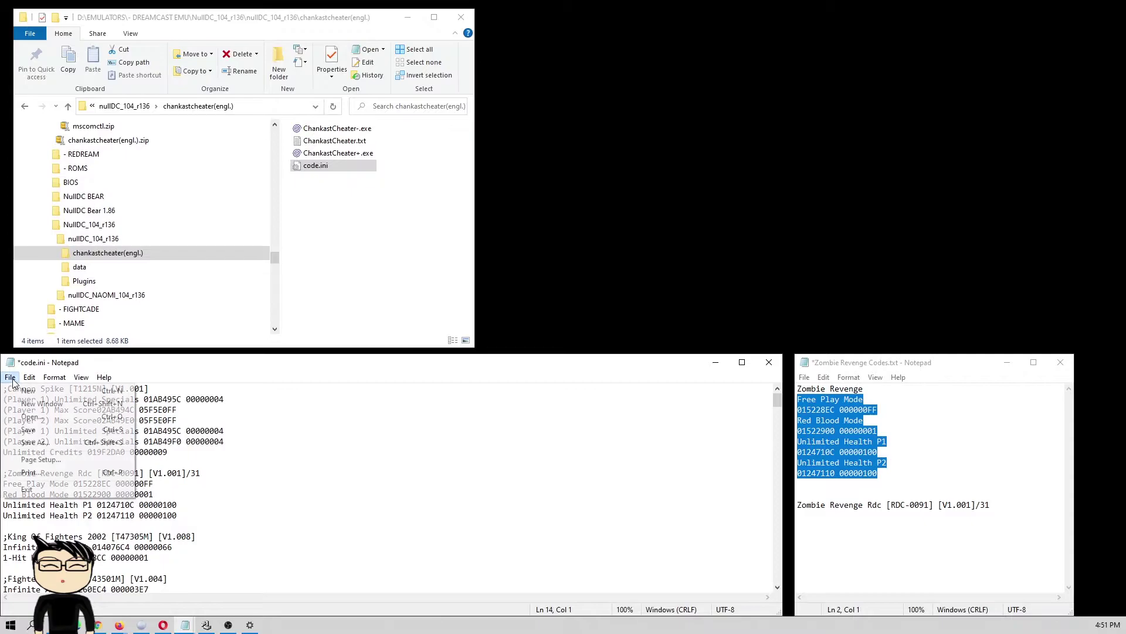
left_click(52, 435)
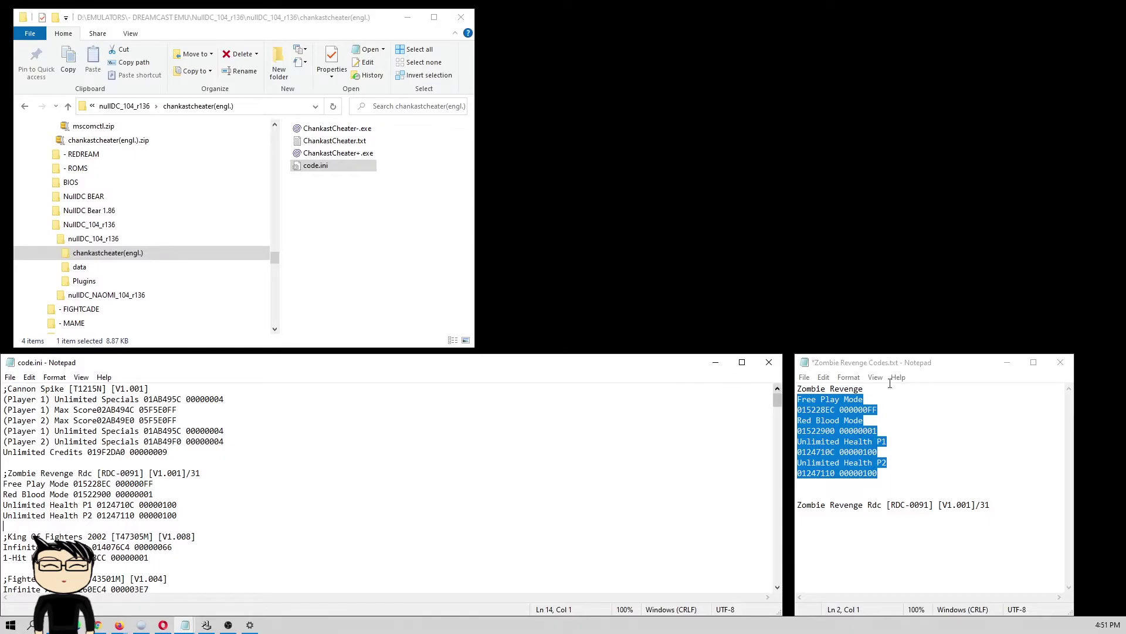
left_click(1066, 367)
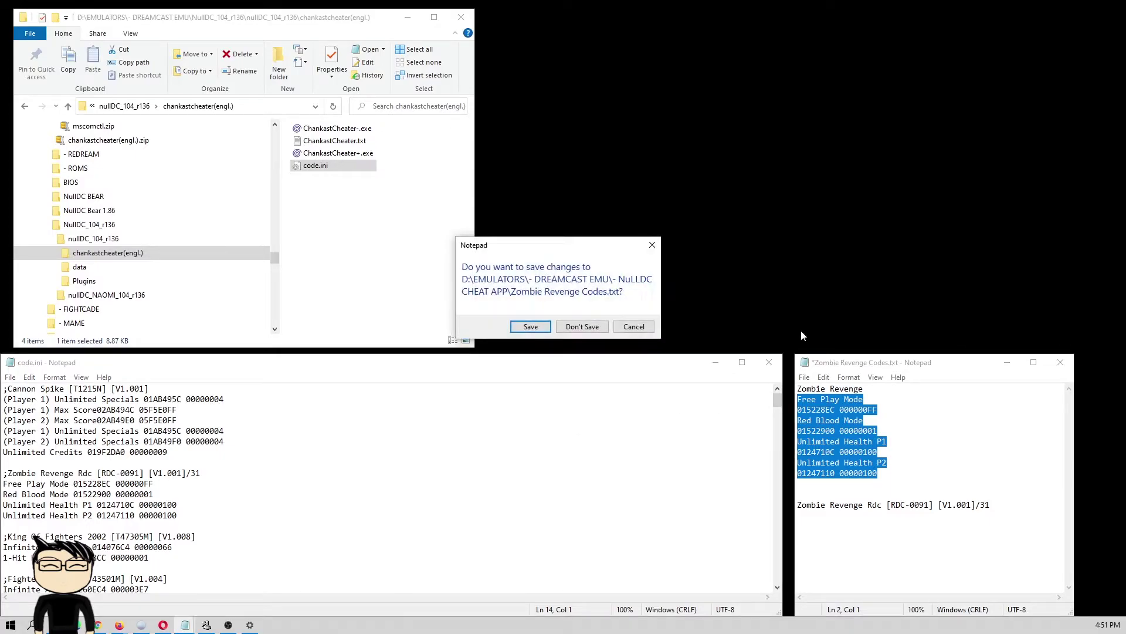
left_click(547, 330)
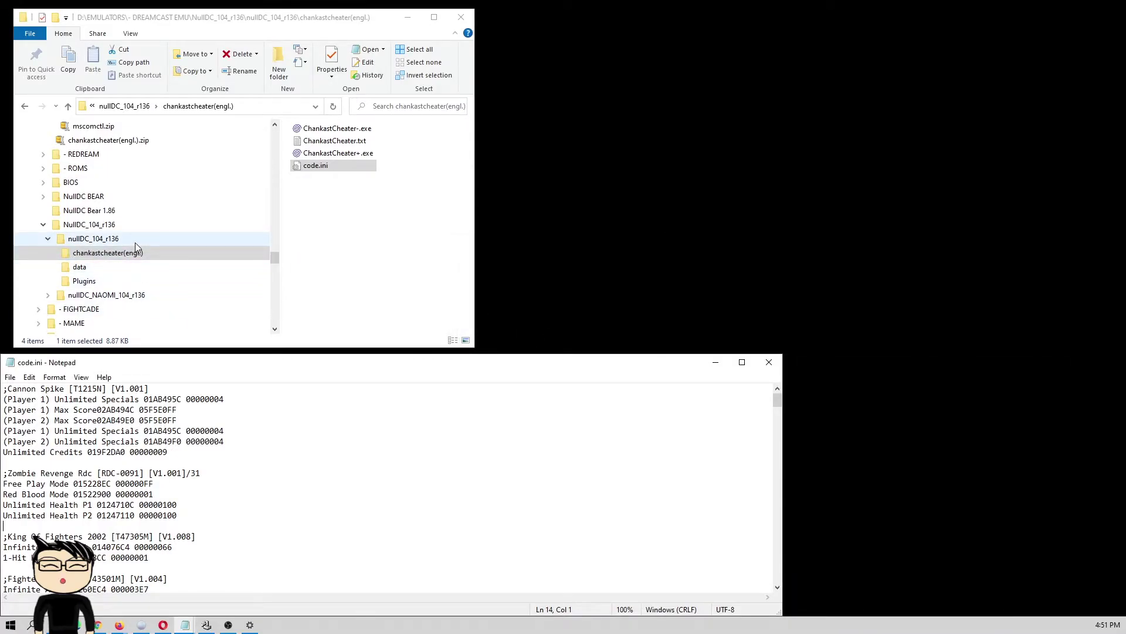
scroll(134, 270, "down", 2)
scroll(135, 270, "up", 1)
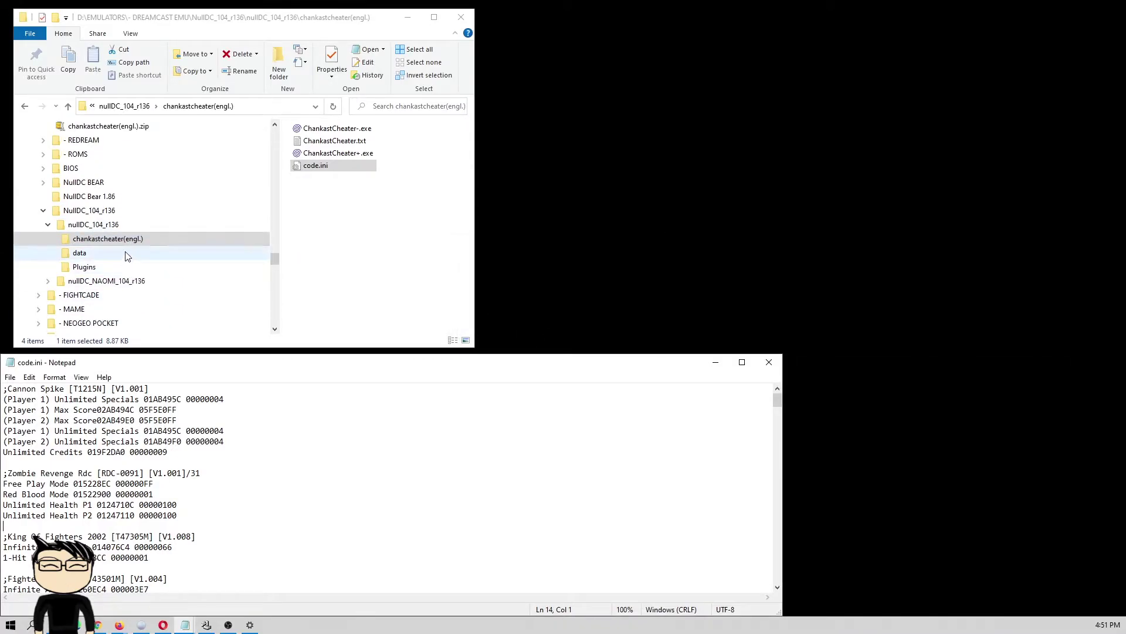
scroll(129, 253, "up", 1)
- Relaunch Chankast.exe and set PowerVR Modifier Volumes to Off (Fastest, no shadows)
left_click(132, 238)
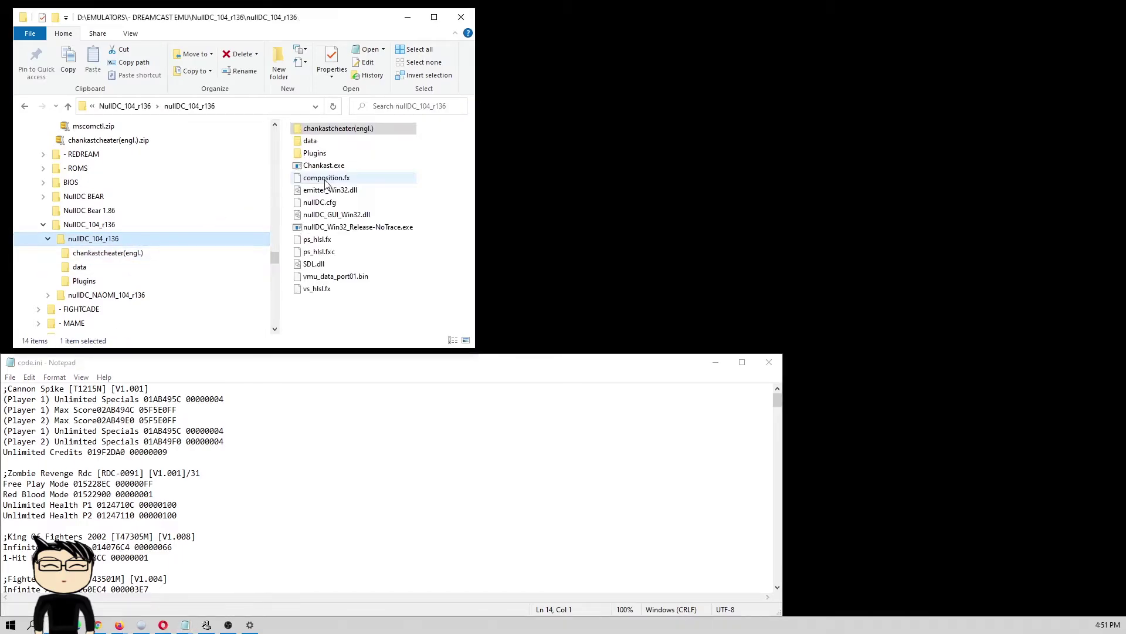
double_click(337, 166)
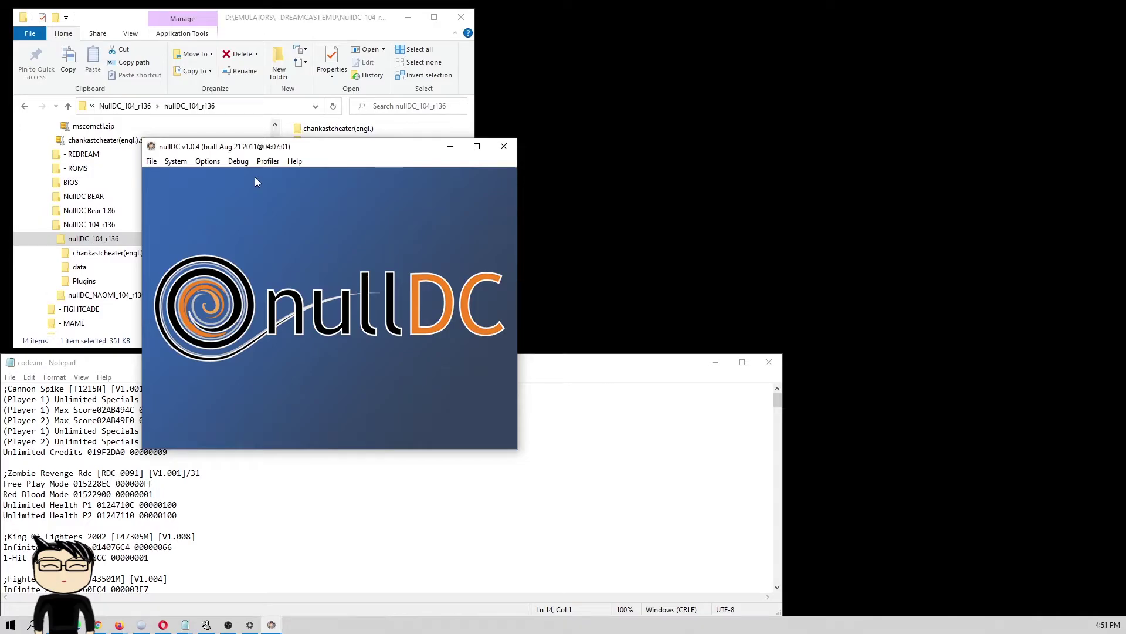
left_click(208, 161)
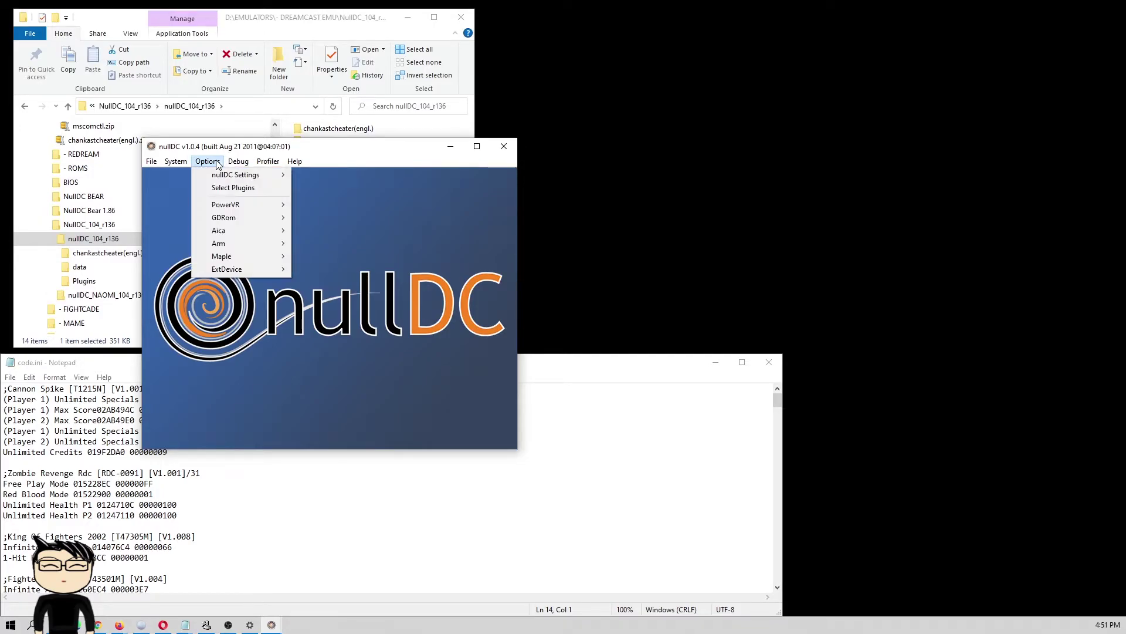
mouse_move(249, 204)
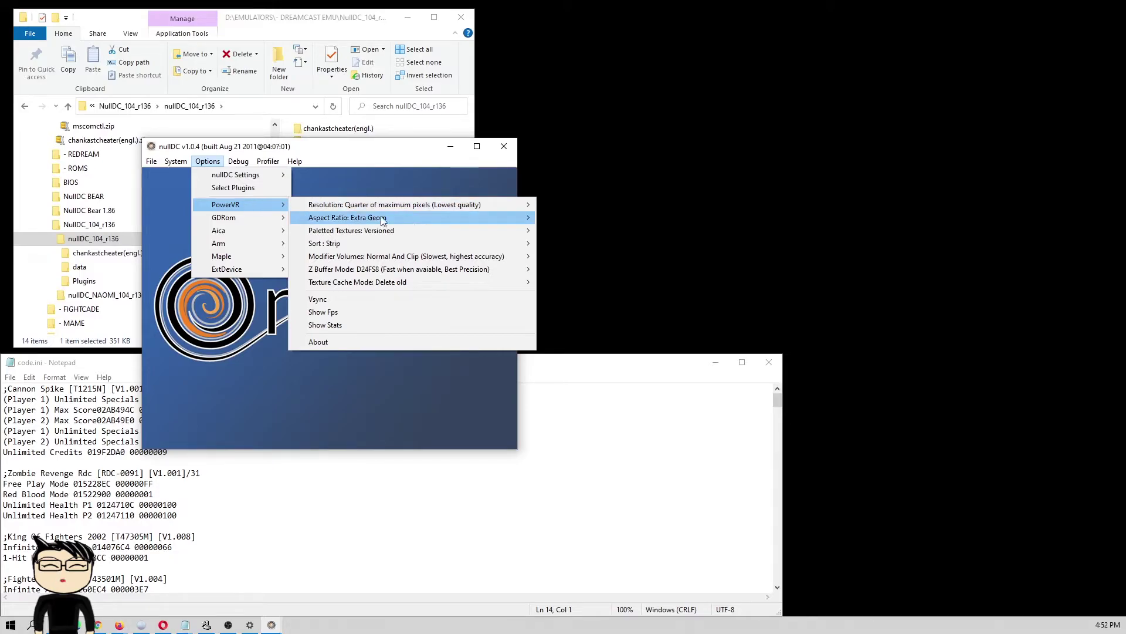
mouse_move(455, 229)
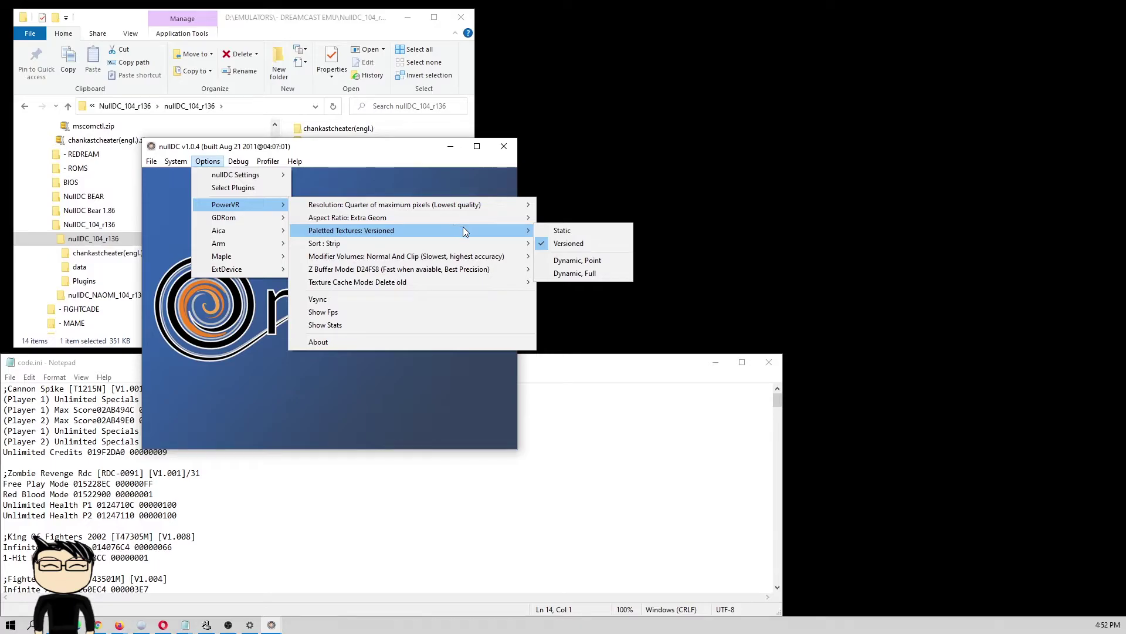
mouse_move(501, 258)
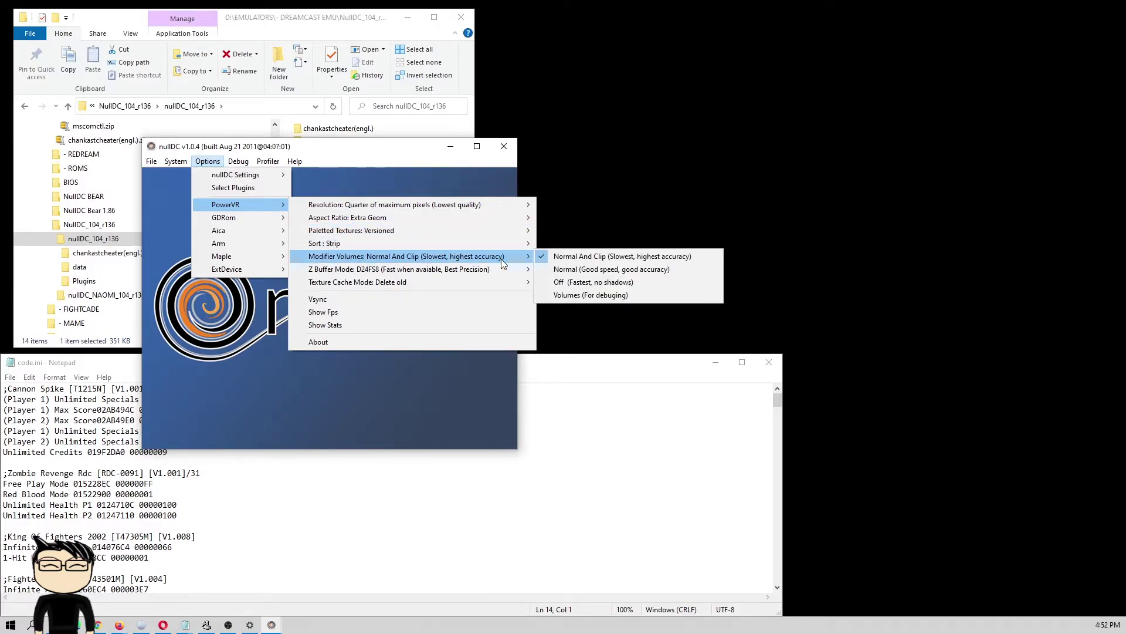
left_click(585, 283)
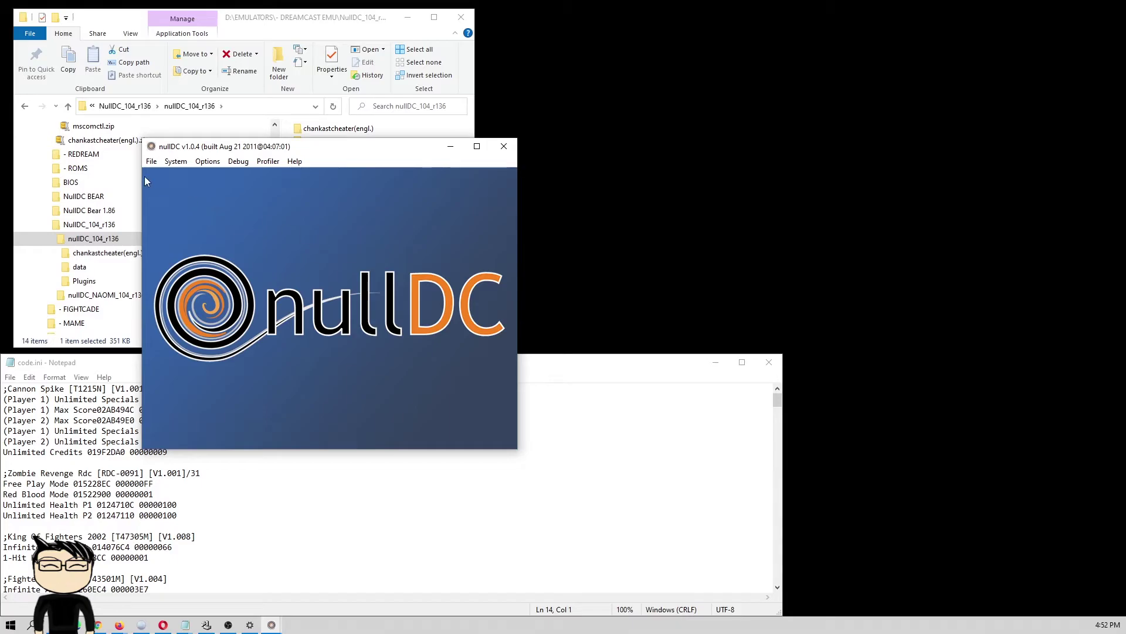
- Normal-boot Zombie Revenge (USA)[RDC].cdi in nullDC, then go to the chankastcheater(engl.) folder
left_click(152, 164)
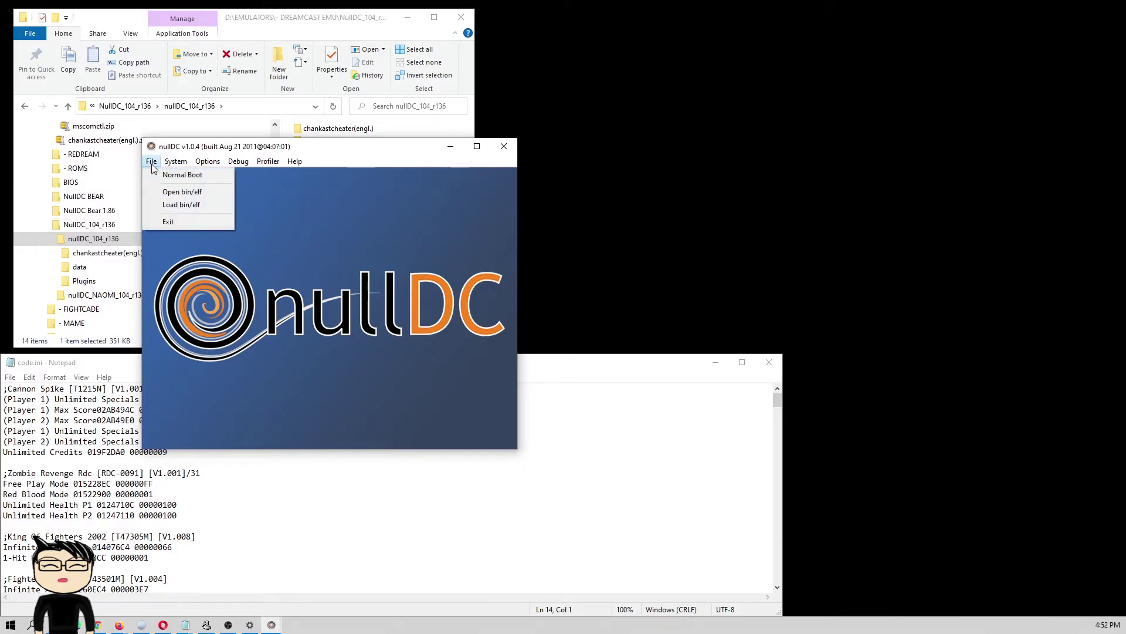
left_click(165, 176)
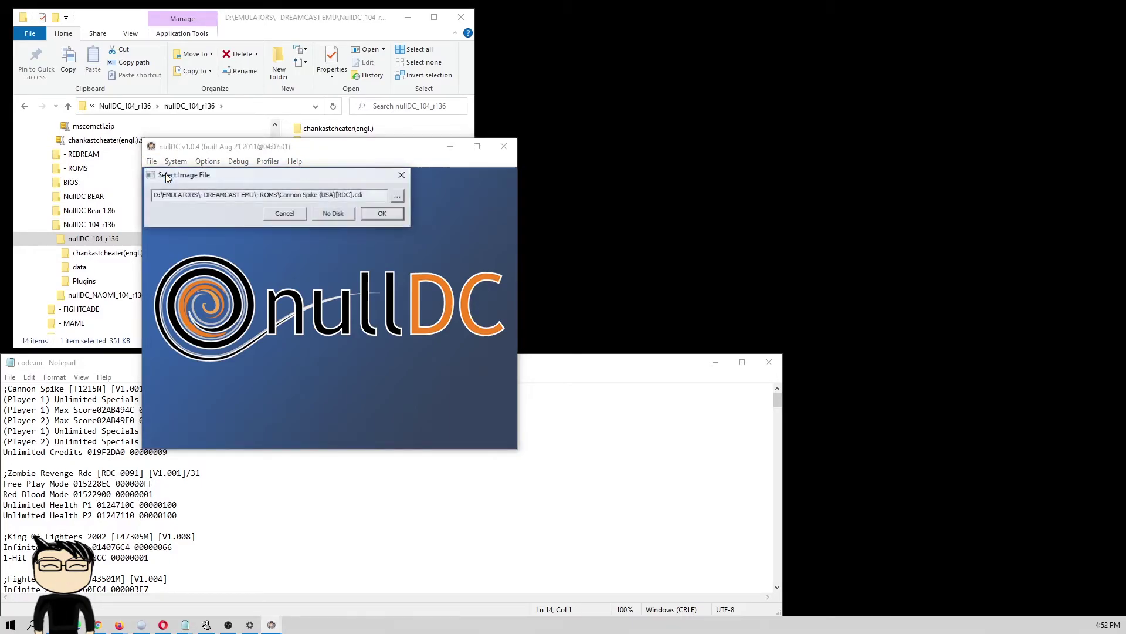
left_click(378, 213)
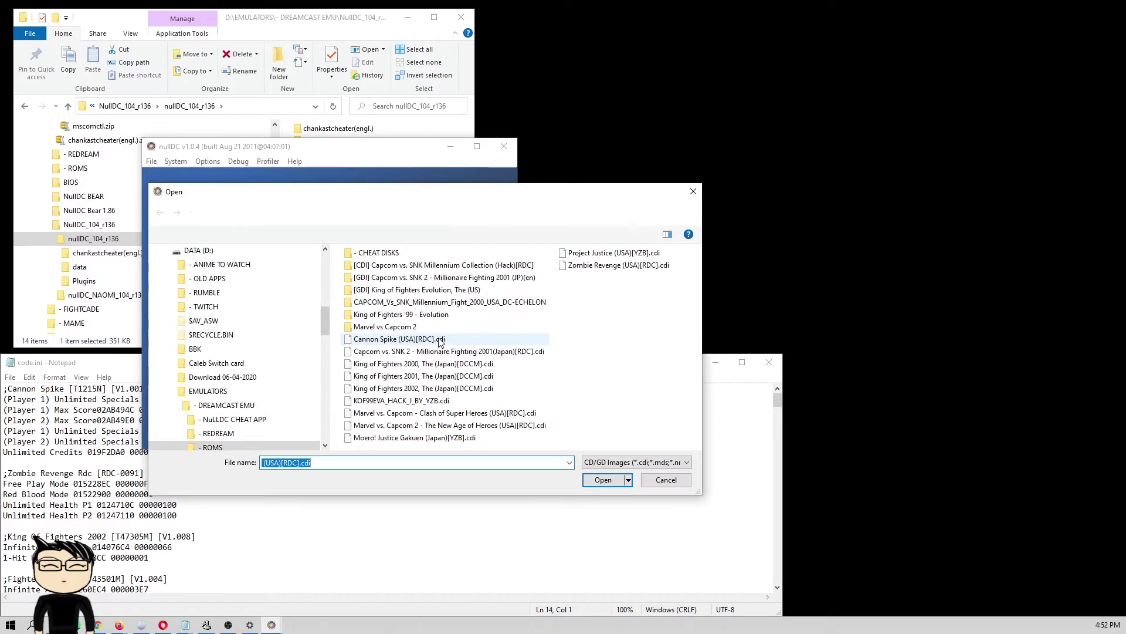
left_click(618, 267)
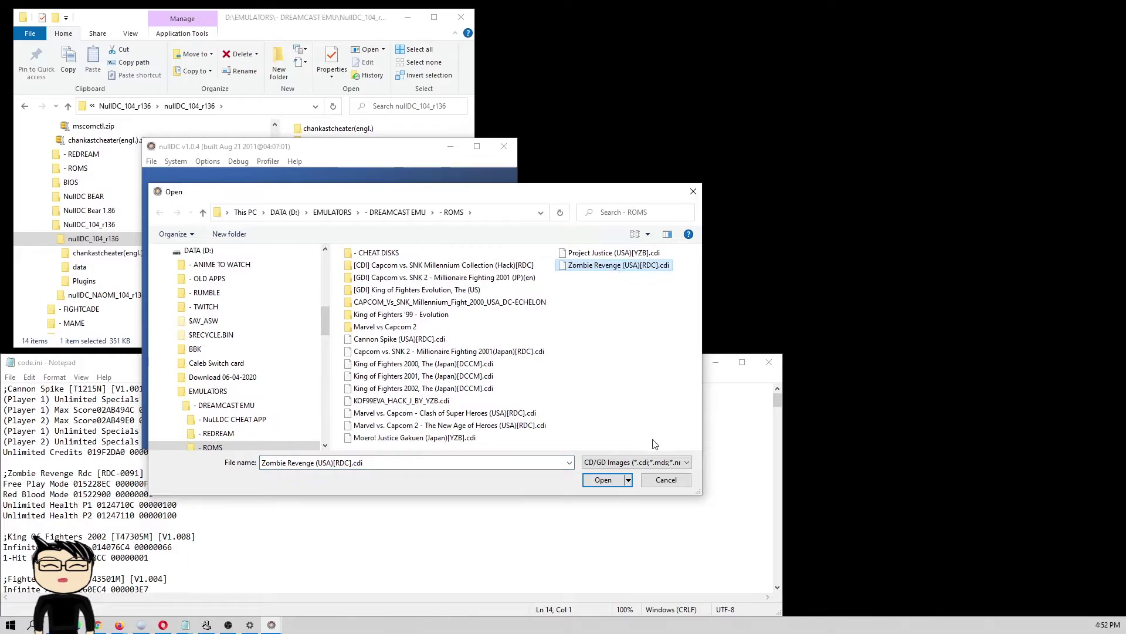
left_click(614, 479)
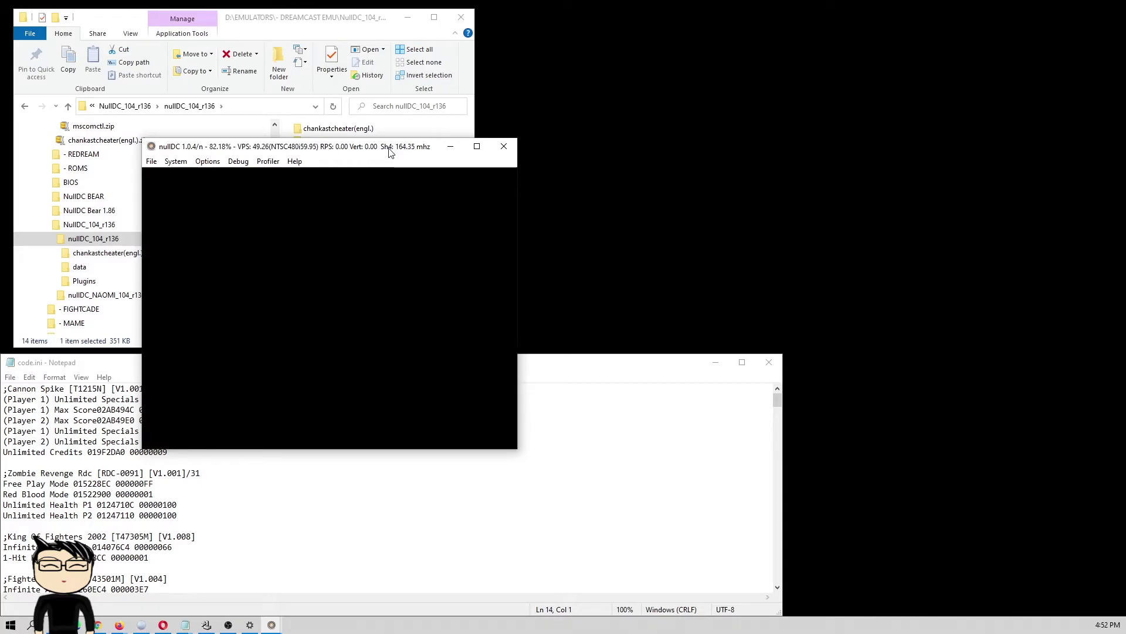
left_click(366, 133)
- Launch ChankastCheater+.exe from the chankastcheater(engl.) folder and move its window to the right
double_click(366, 133)
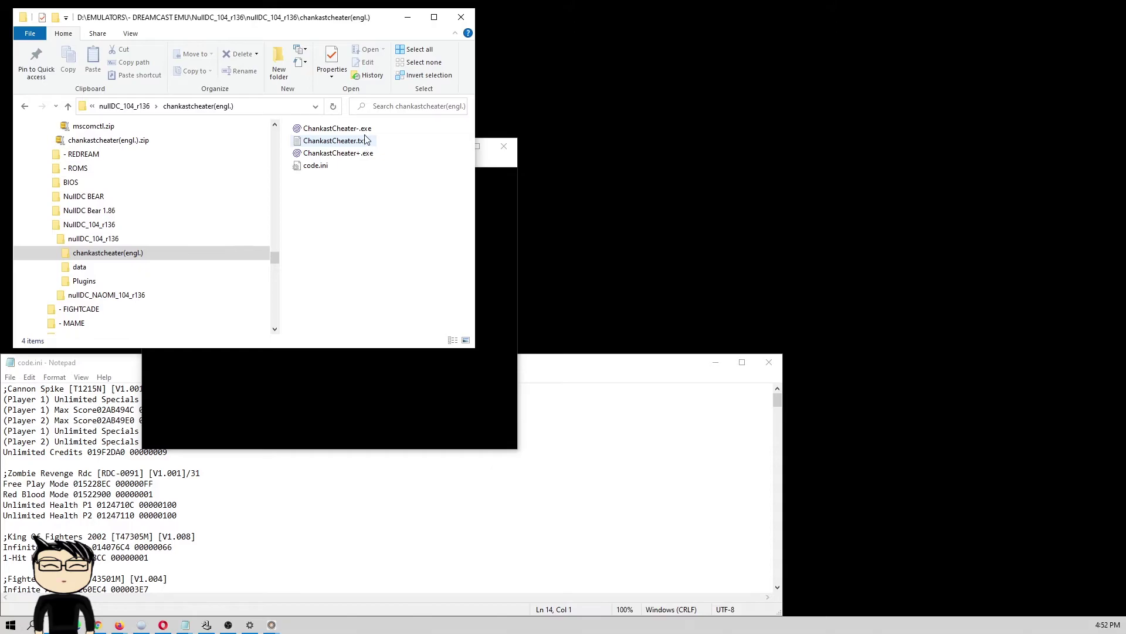
left_click(364, 154)
double_click(364, 154)
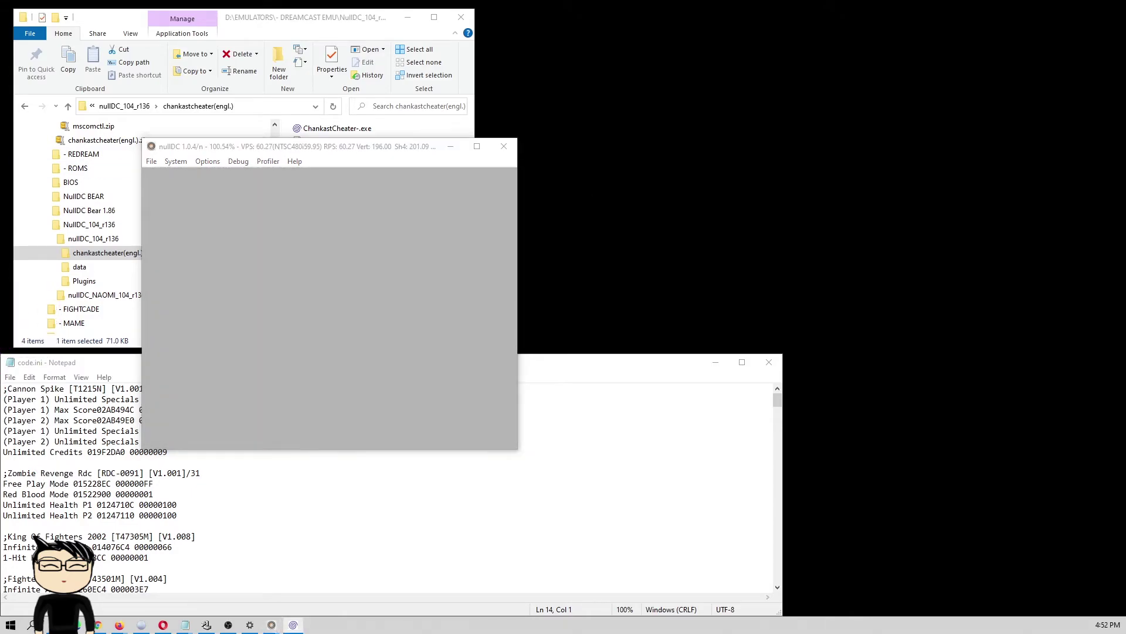
left_click_drag(694, 144, 862, 125)
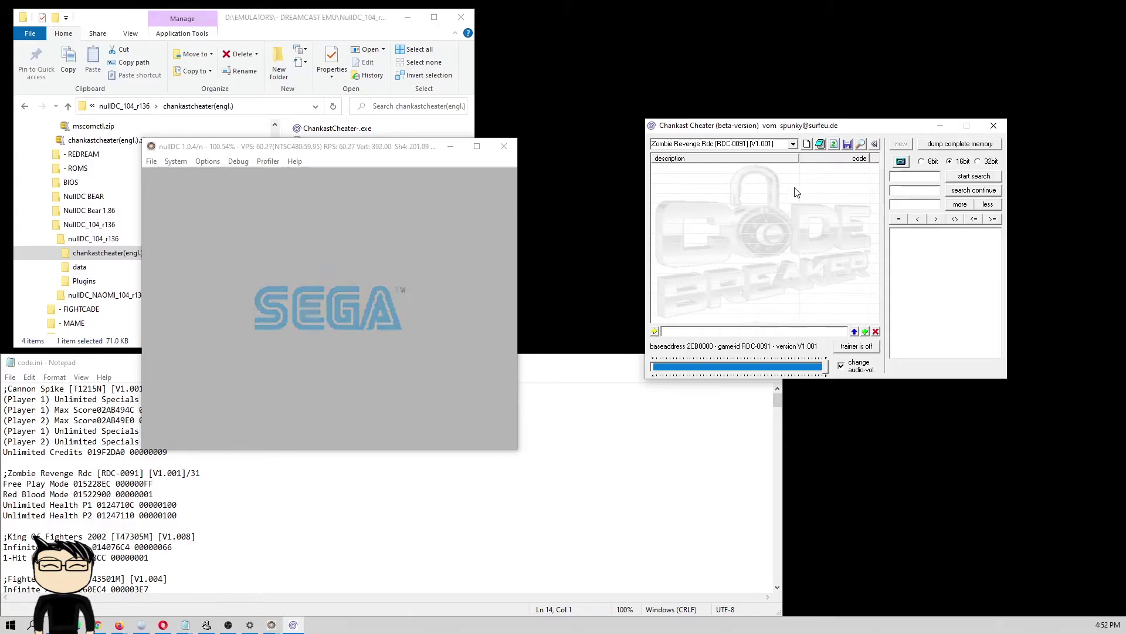
- Load Zombie Revenge codes, enable Free Play, Red Blood and Unlimited Health P1, and turn the trainer on
left_click(793, 144)
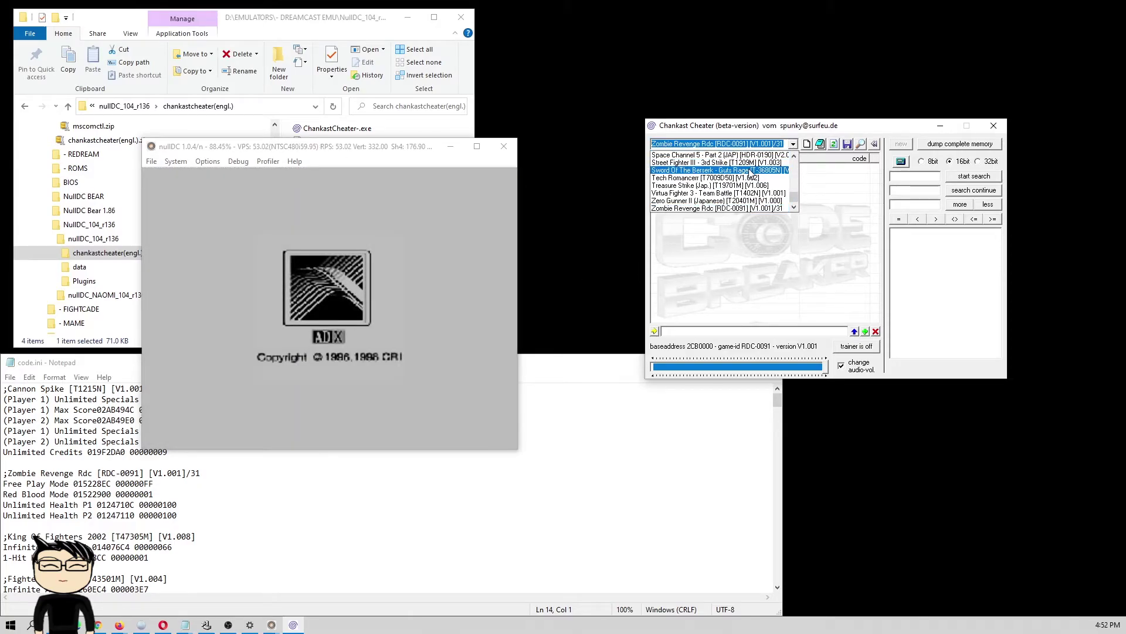
left_click(744, 209)
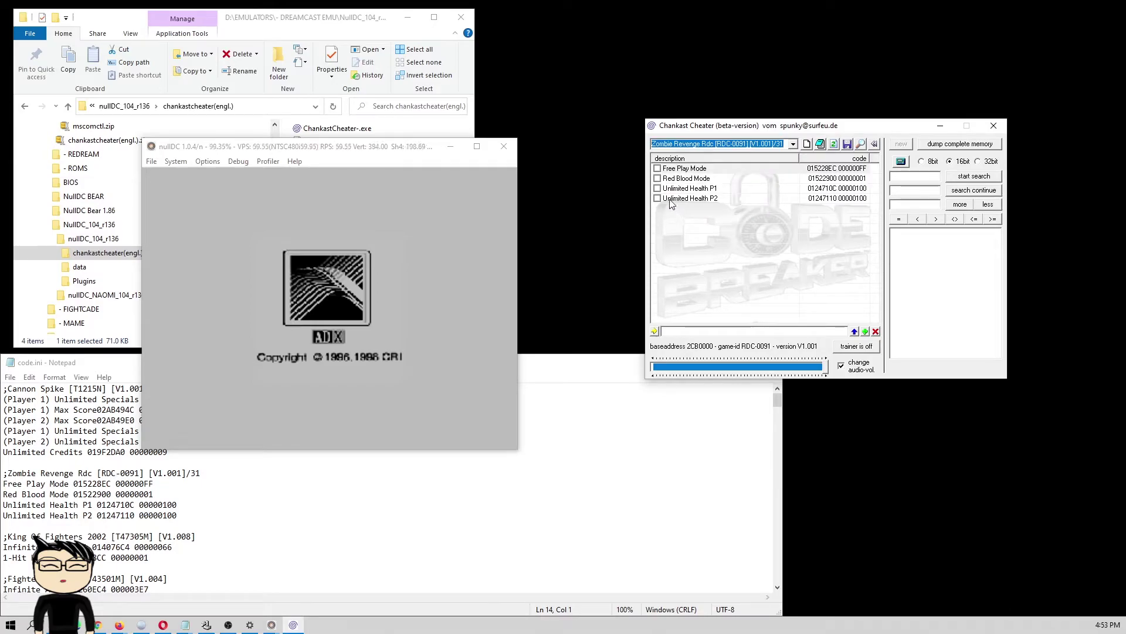
left_click(657, 168)
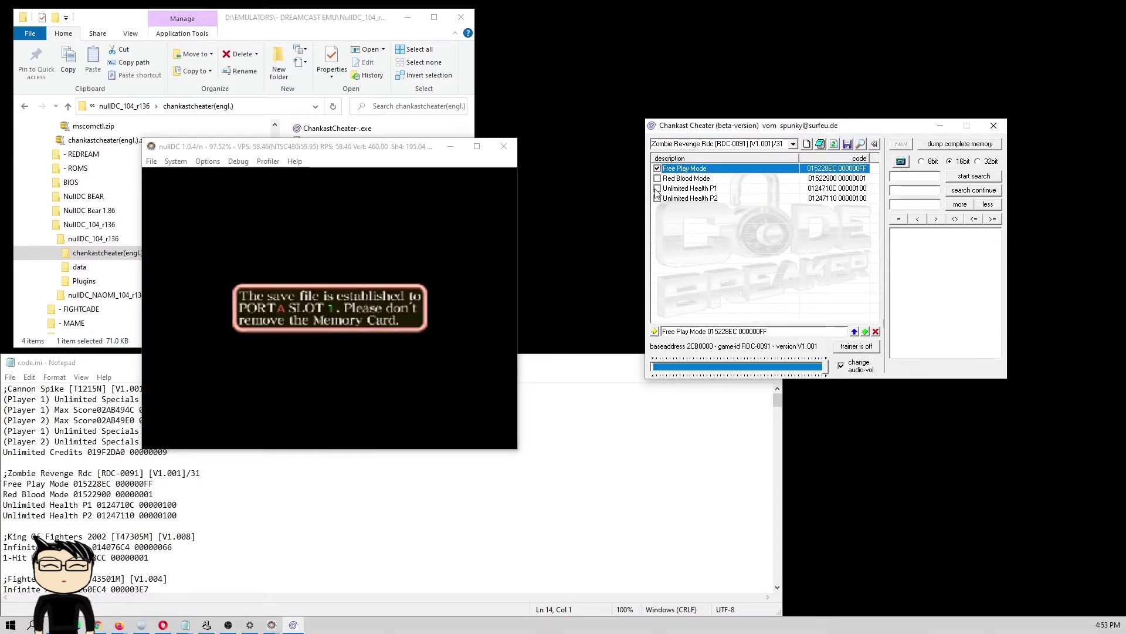
left_click(658, 178)
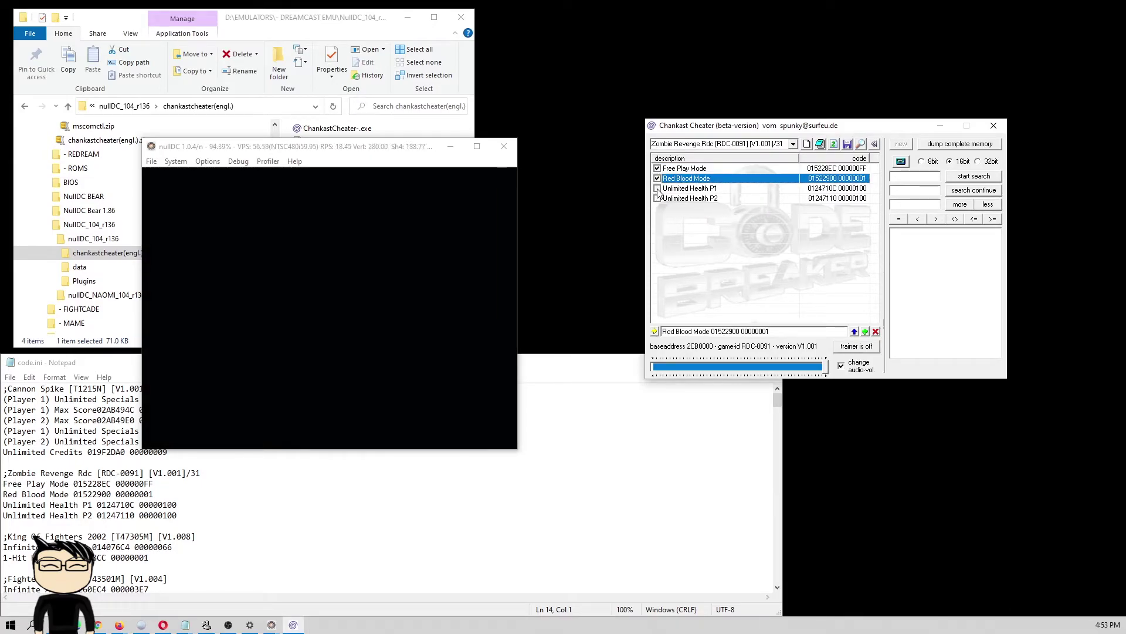
left_click(658, 188)
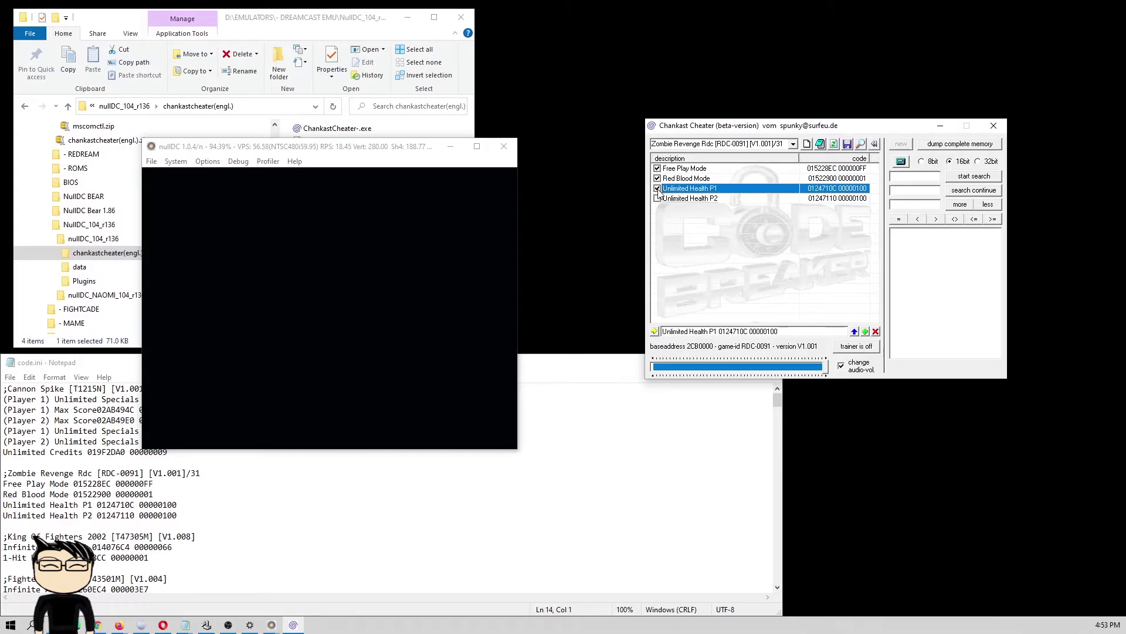
left_click(857, 347)
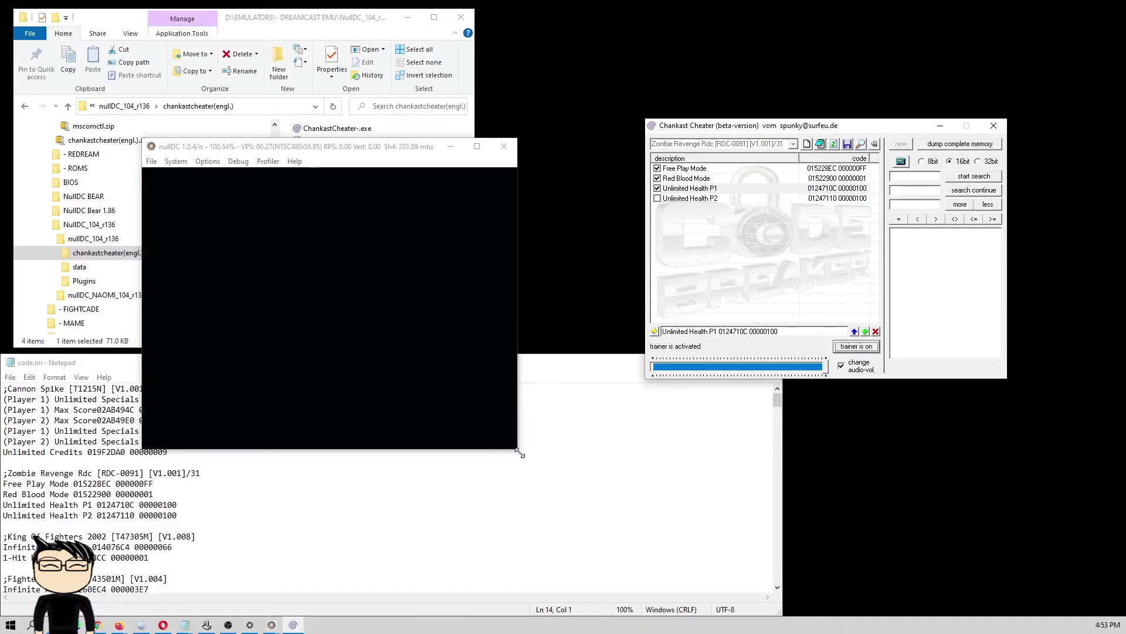
left_click_drag(521, 453, 642, 522)
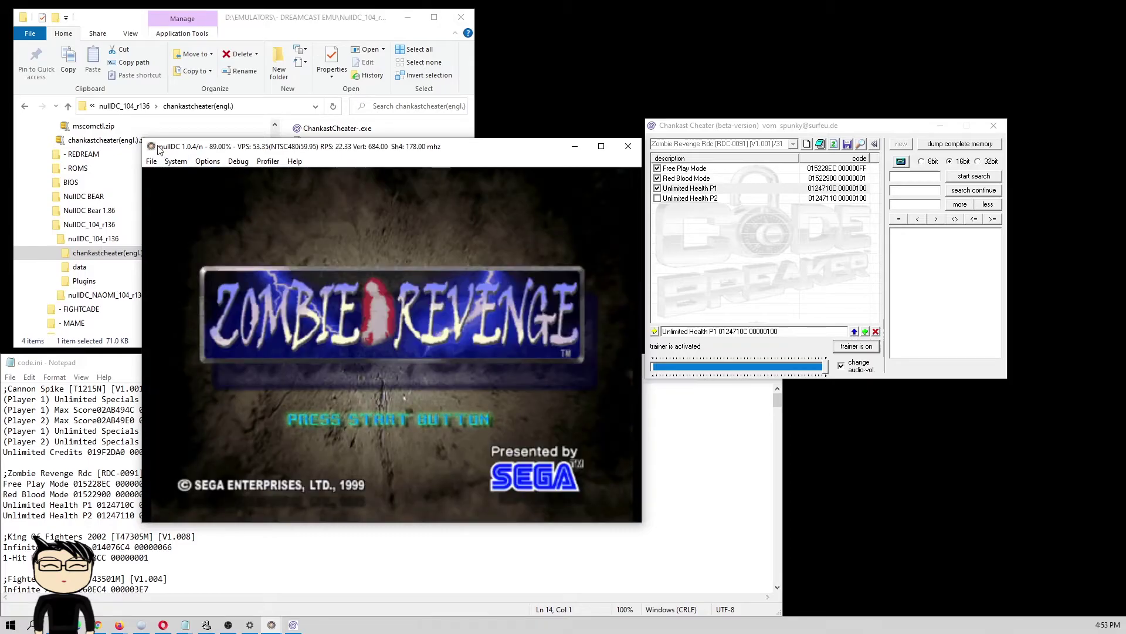
- Enlarge the nullDC window and start Arcade Mode from the title screen to reach Select Players
left_click_drag(142, 141, 12, 19)
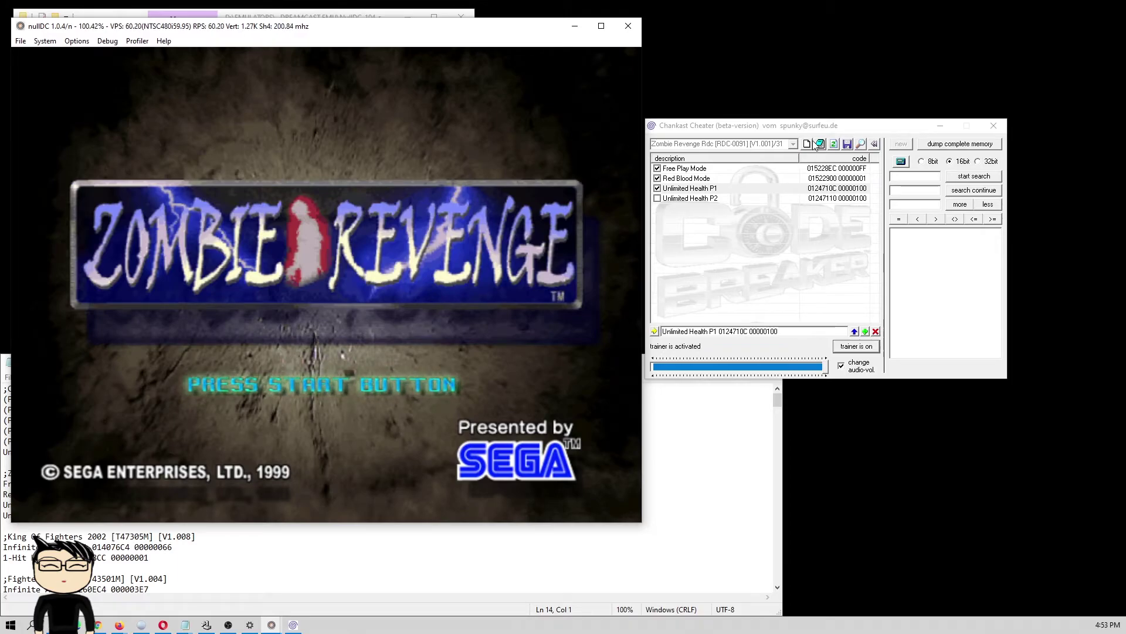
key("Return")
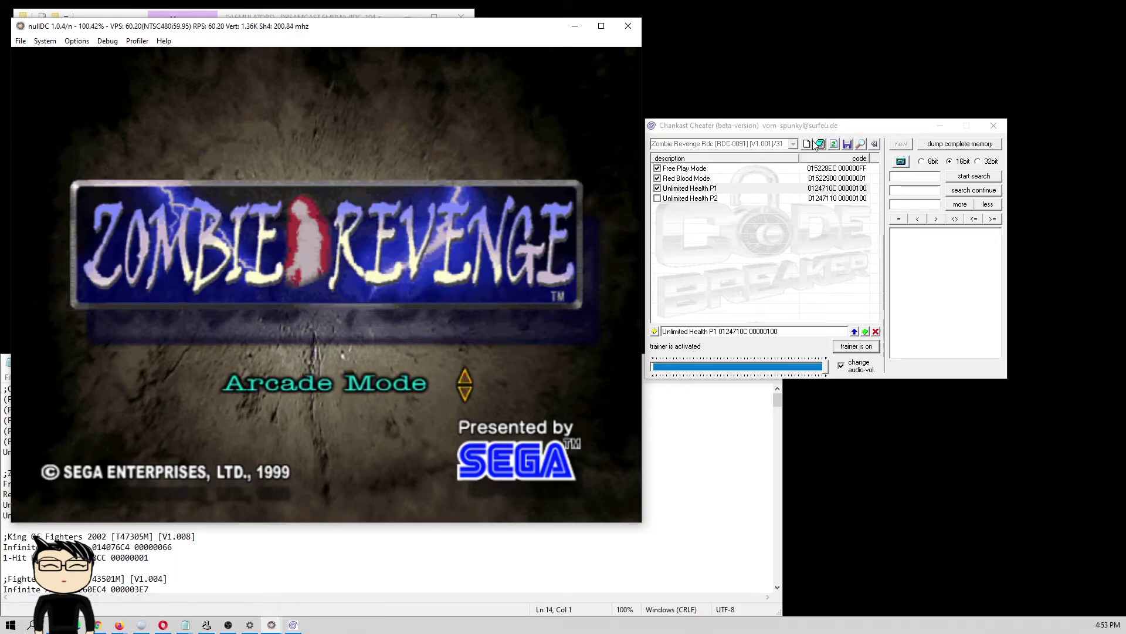
key("Return")
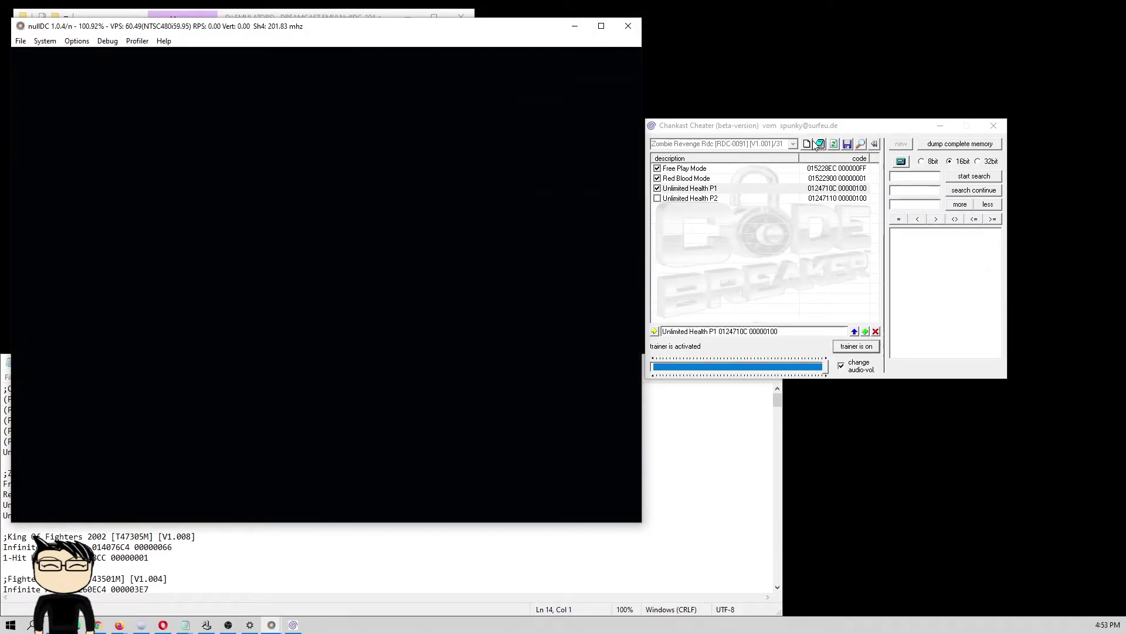
key("Return")
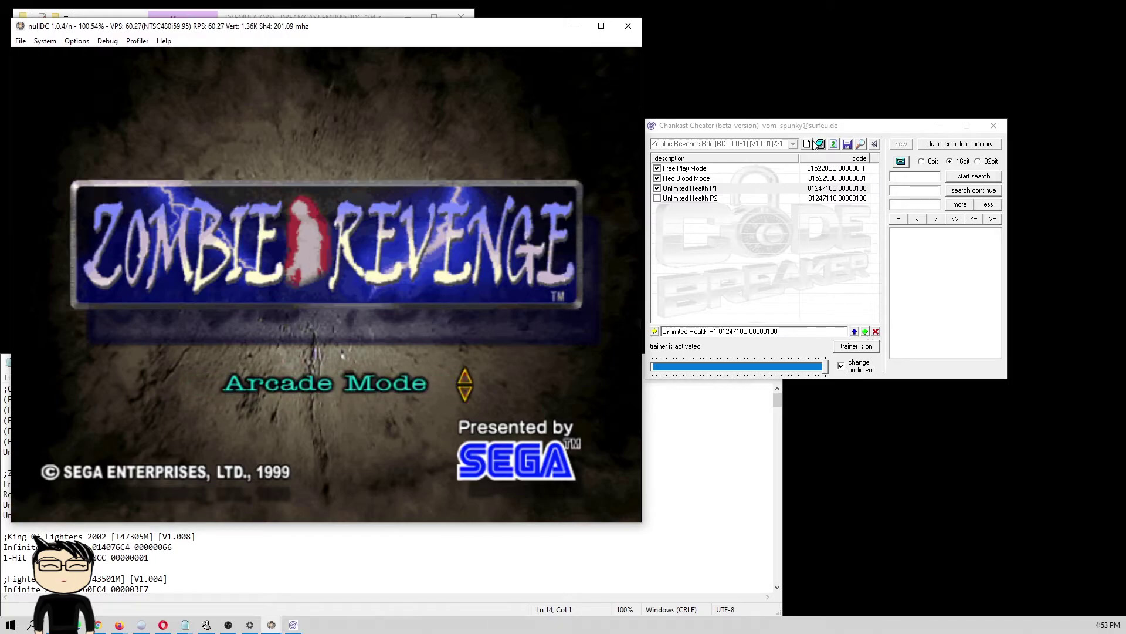
key("Return")
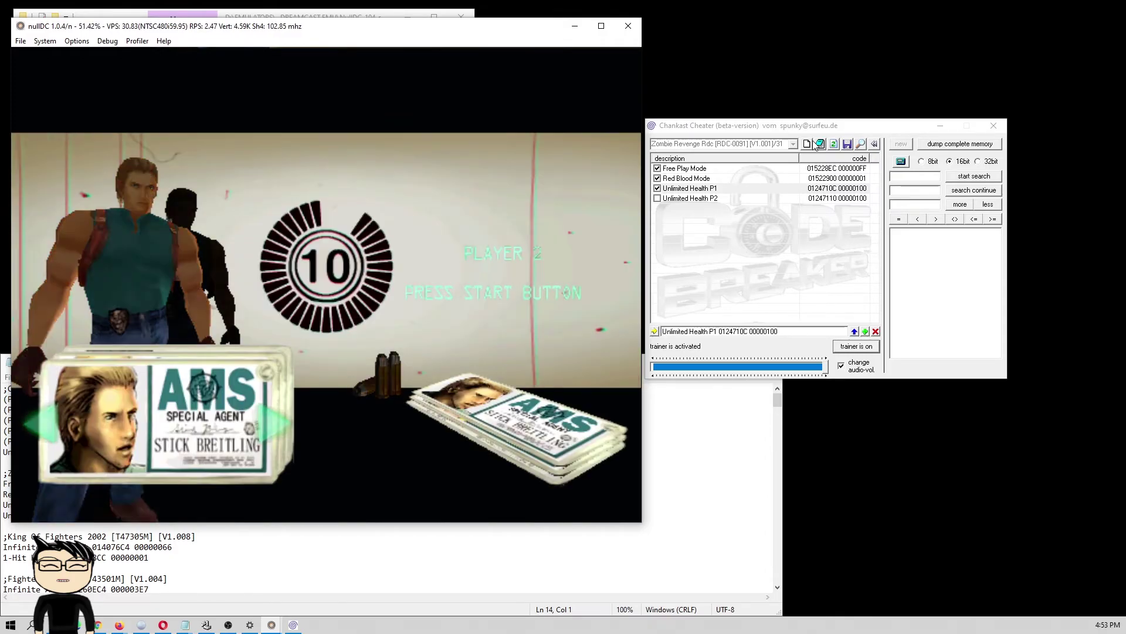
- Pick Rikiya Busujima, play the first stage with cheats active, then open nullDC's File menu
key("Left")
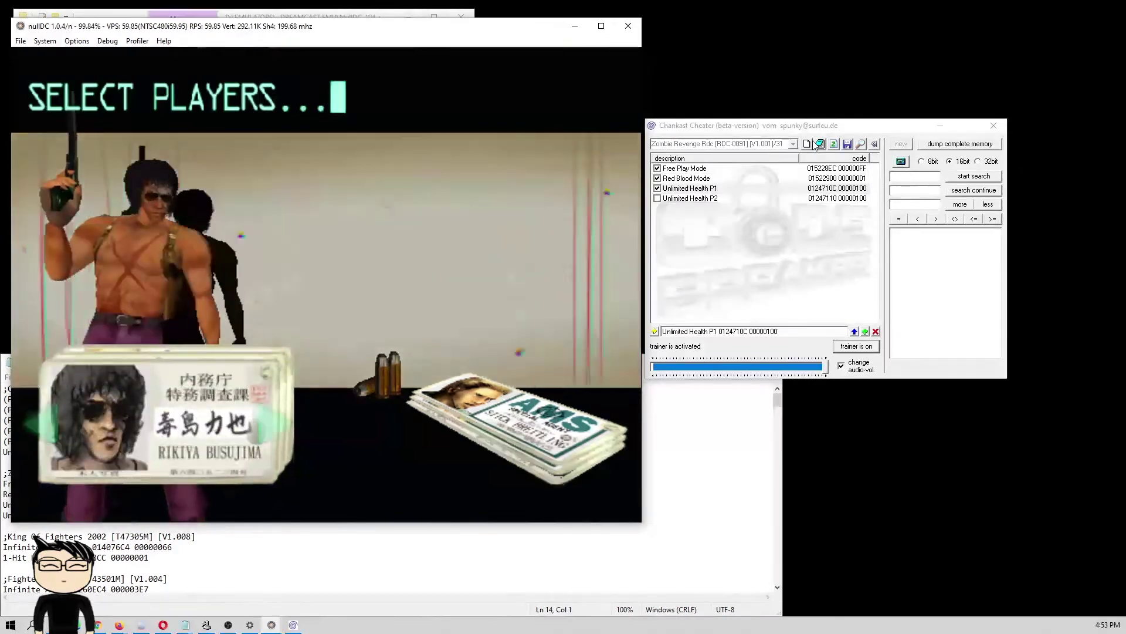
key("Return")
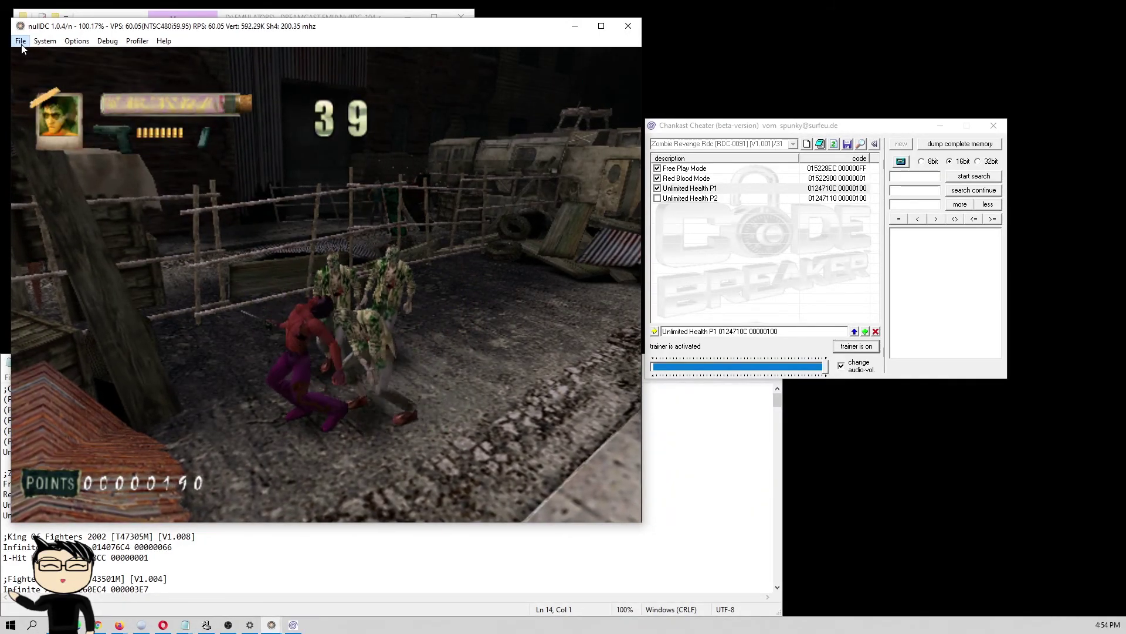
left_click(21, 43)
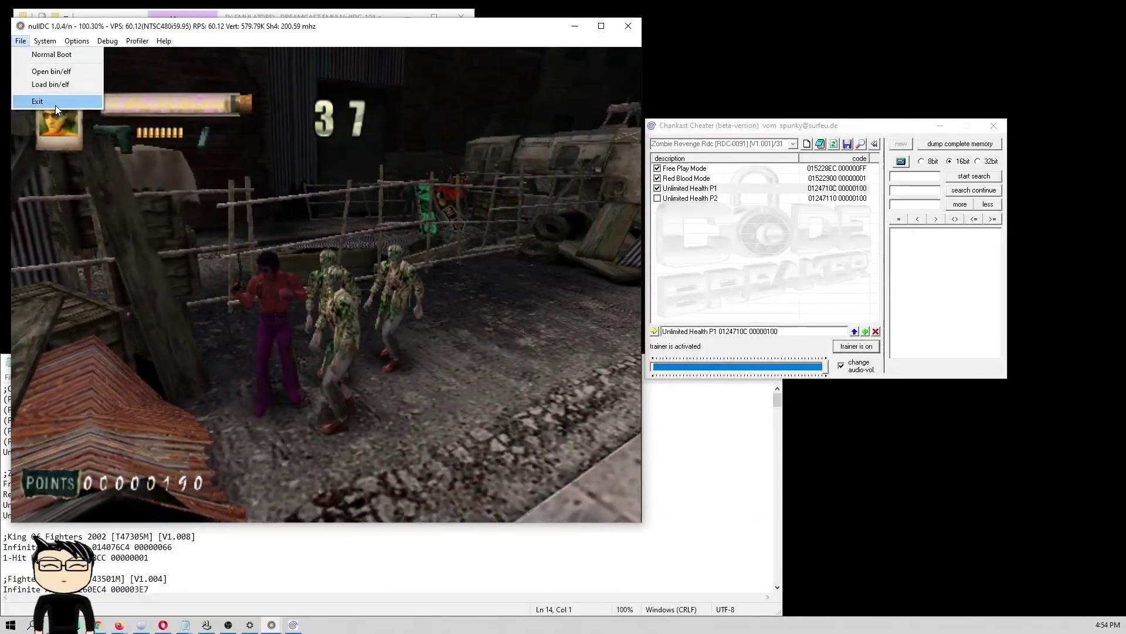